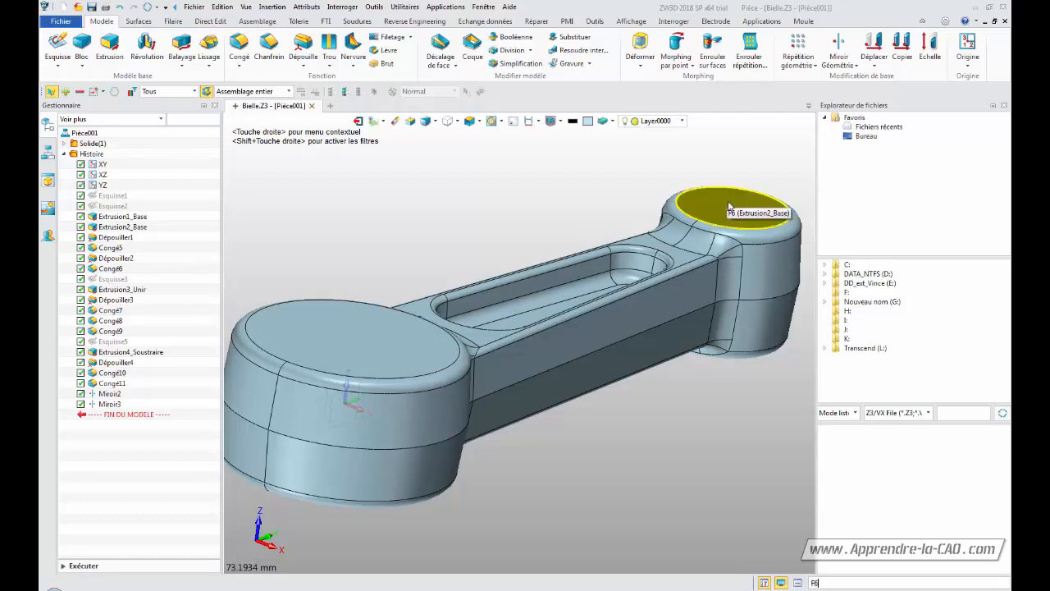
pyautogui.click(595, 22)
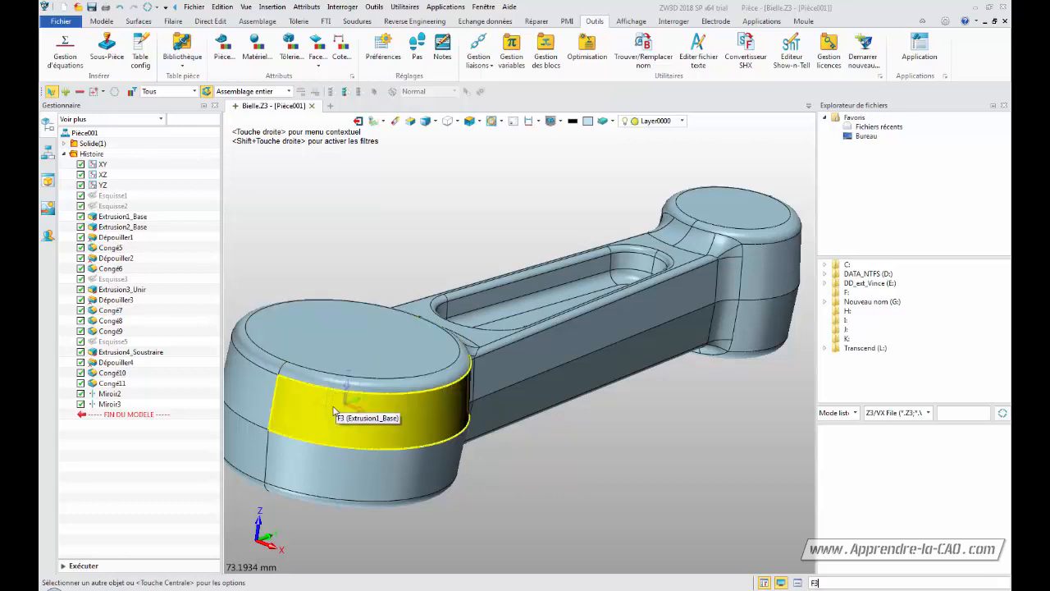
pyautogui.click(97, 186)
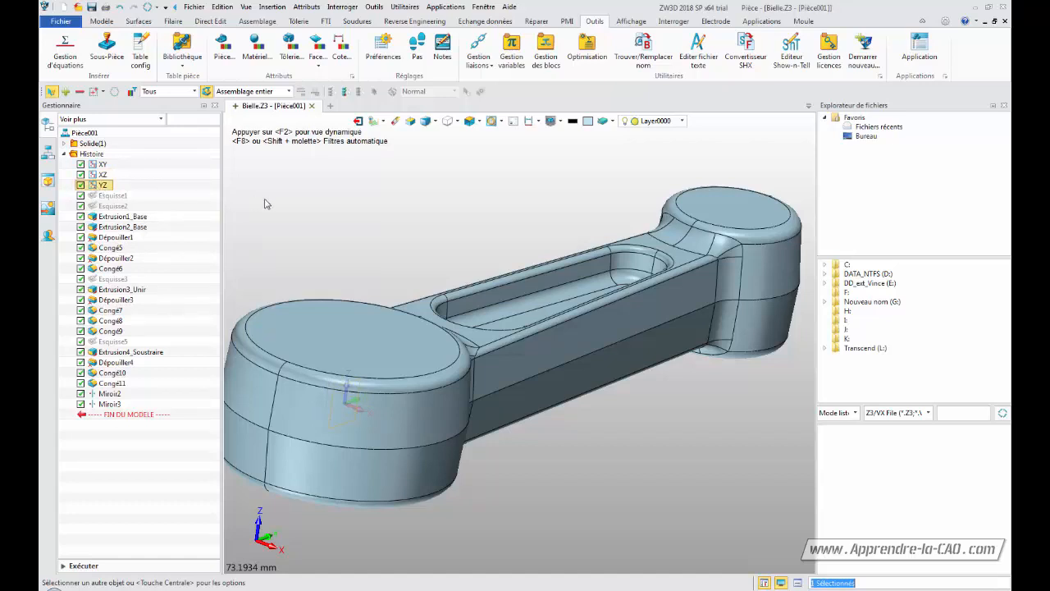
pyautogui.click(95, 22)
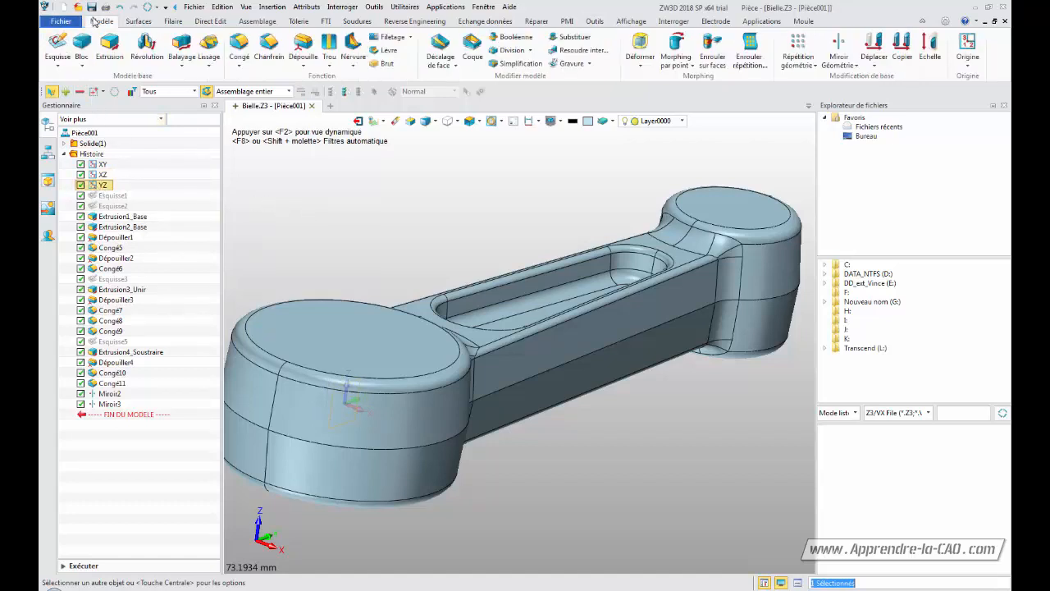
# Start a new sketch placed on the YZ plane of the connecting rod
pyautogui.click(58, 47)
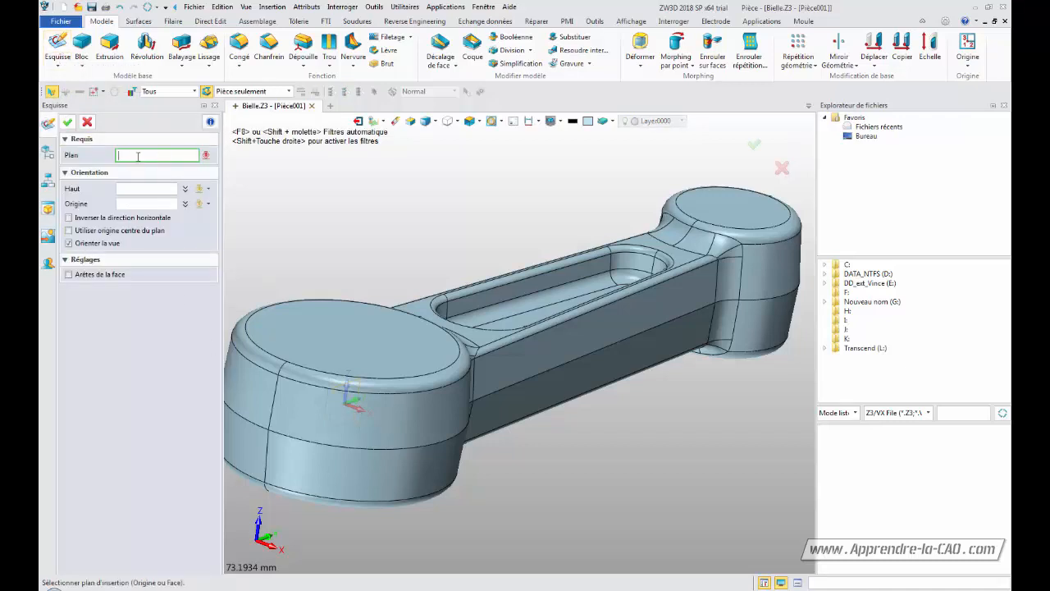
pyautogui.write('ZY')
pyautogui.press('Return')
pyautogui.doubleClick(146, 156)
pyautogui.click(206, 155)
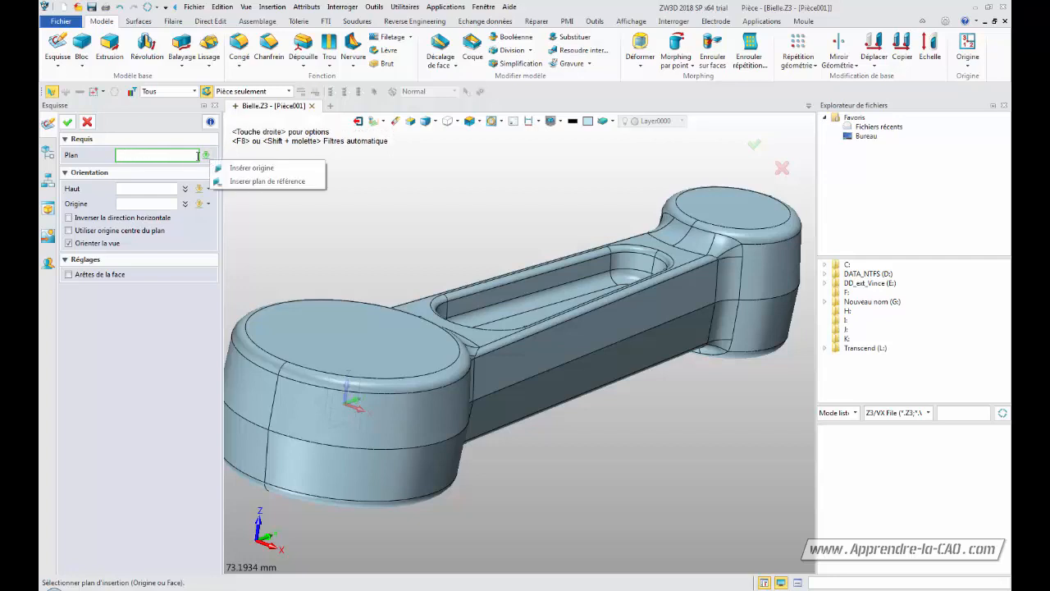
pyautogui.click(138, 156)
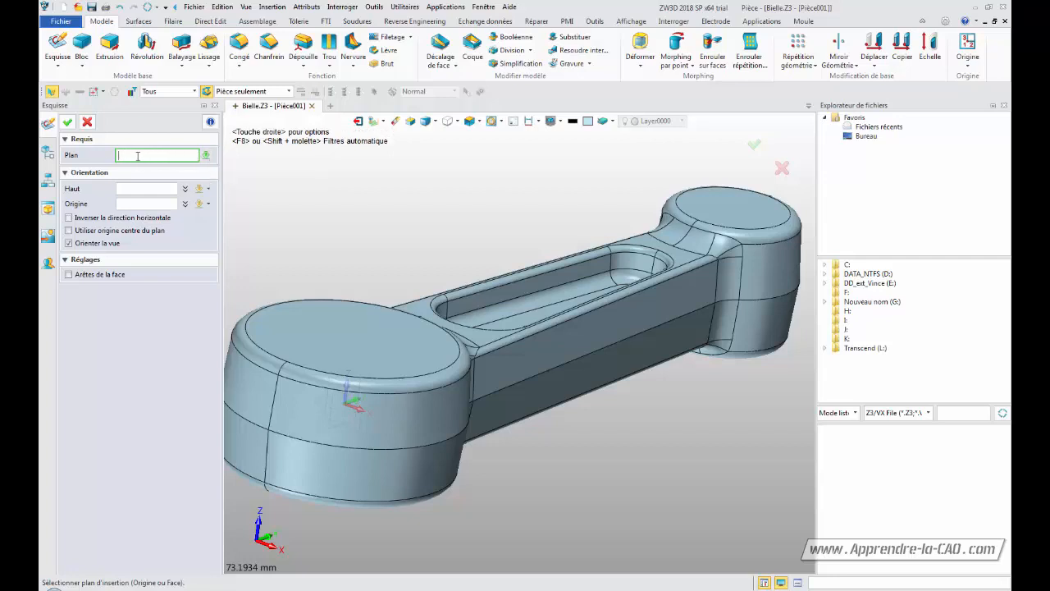
pyautogui.click(47, 153)
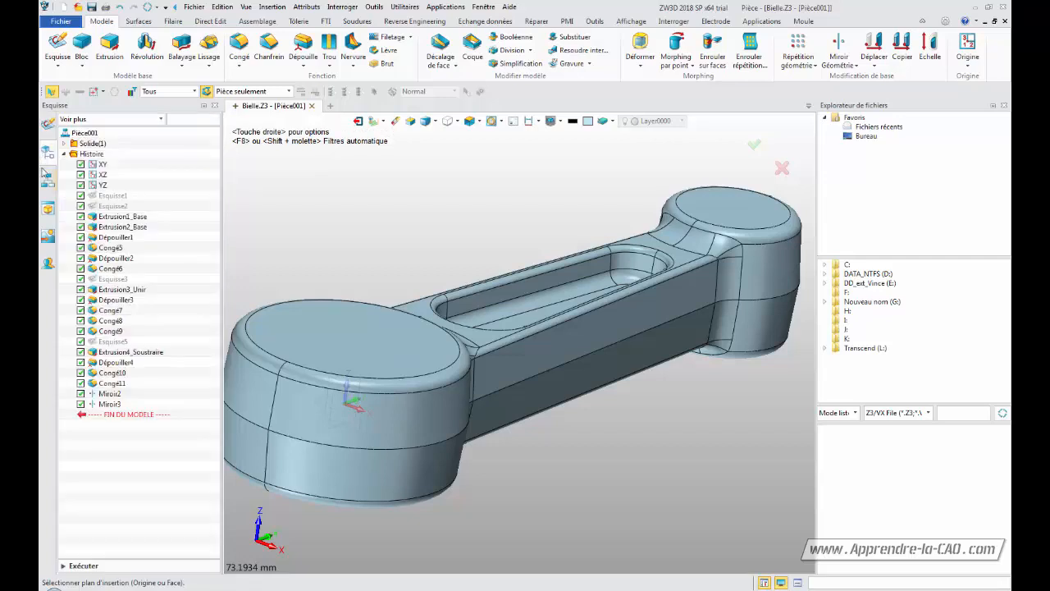
pyautogui.click(102, 186)
pyautogui.click(49, 124)
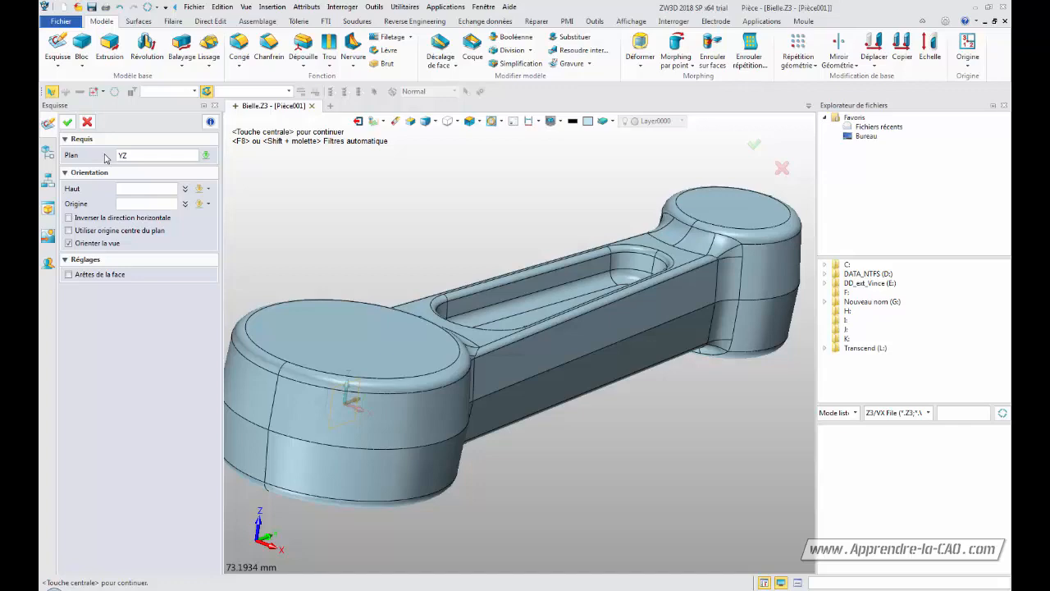
pyautogui.click(67, 121)
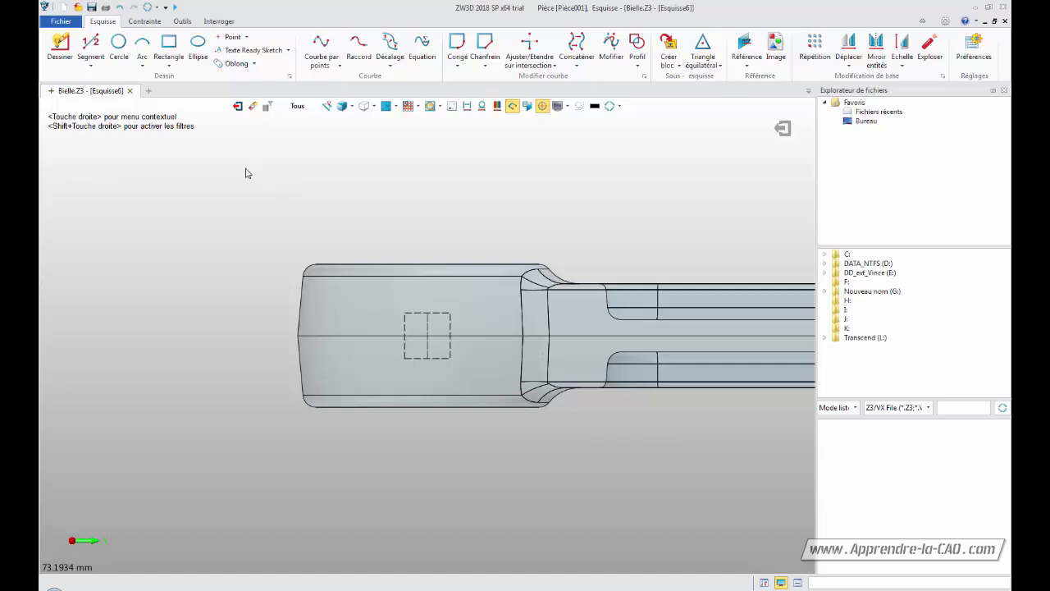
# Draw a polyline from the neck fillet leftward along the top edge, then down to the horizontal centre line
pyautogui.click(57, 45)
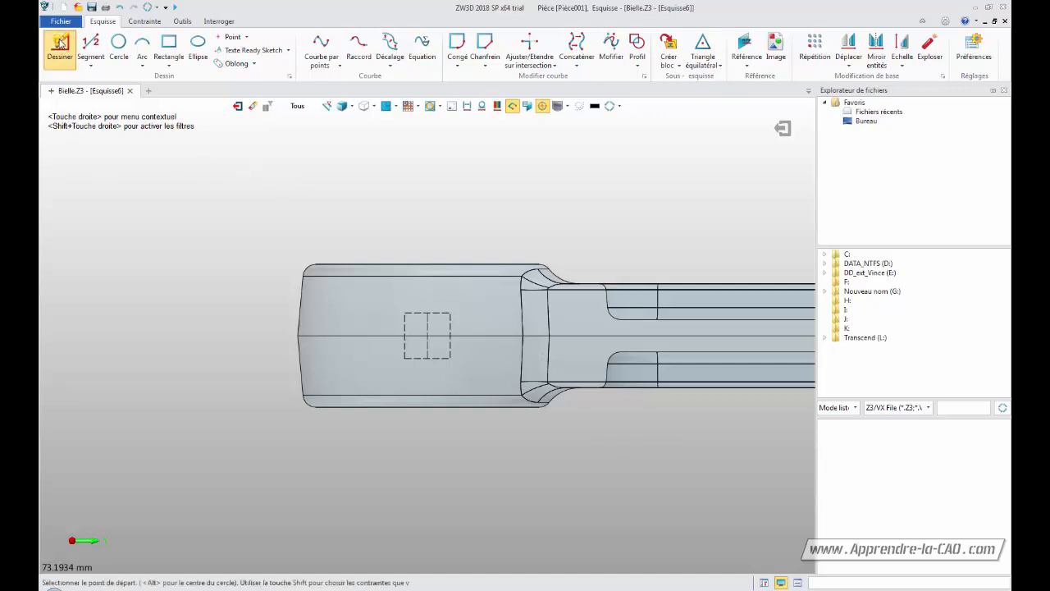
pyautogui.click(576, 271)
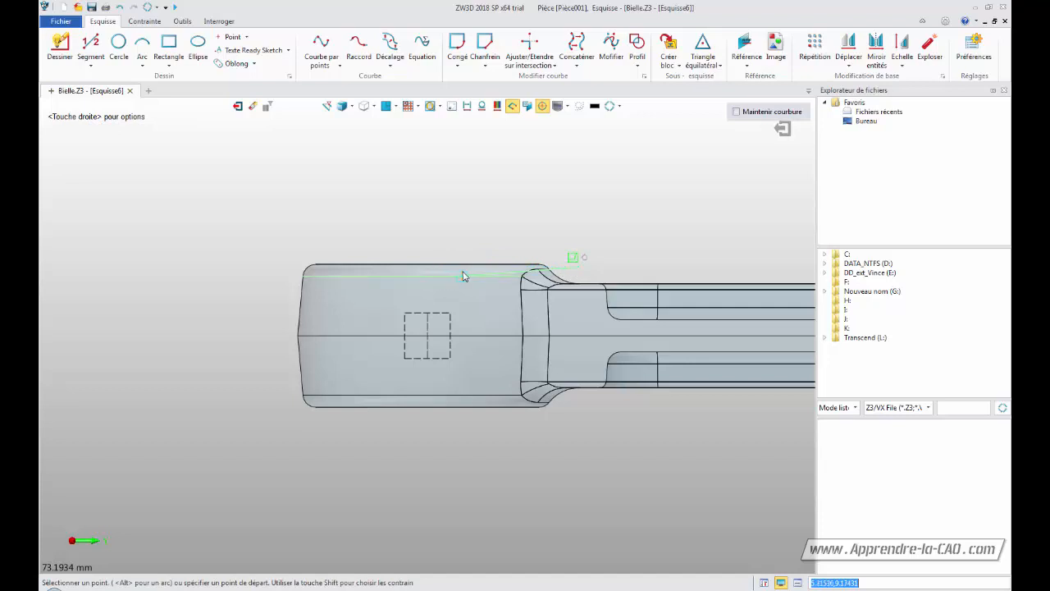
pyautogui.click(499, 270)
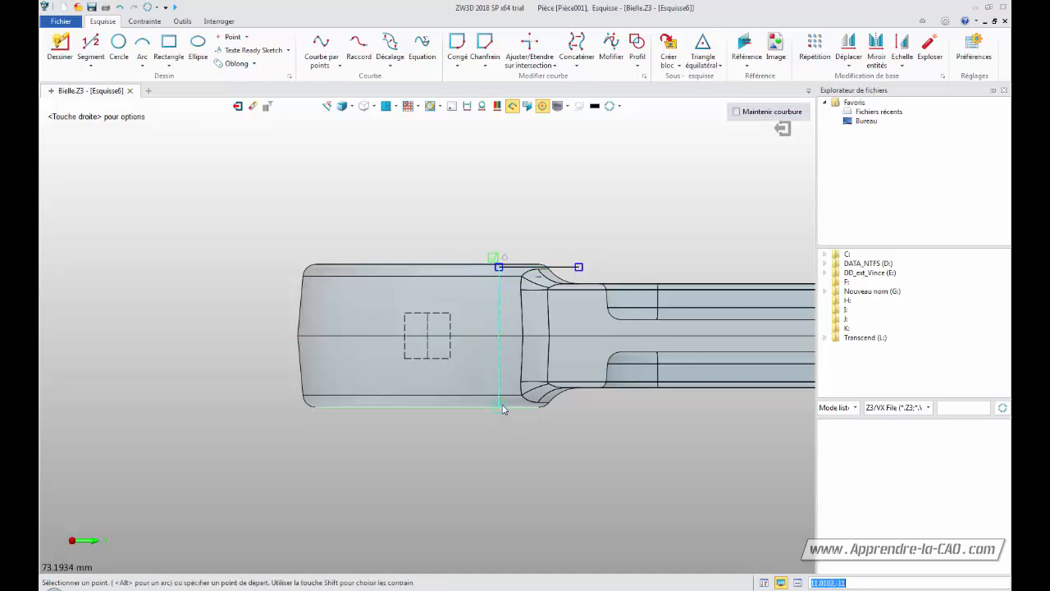
pyautogui.click(498, 337)
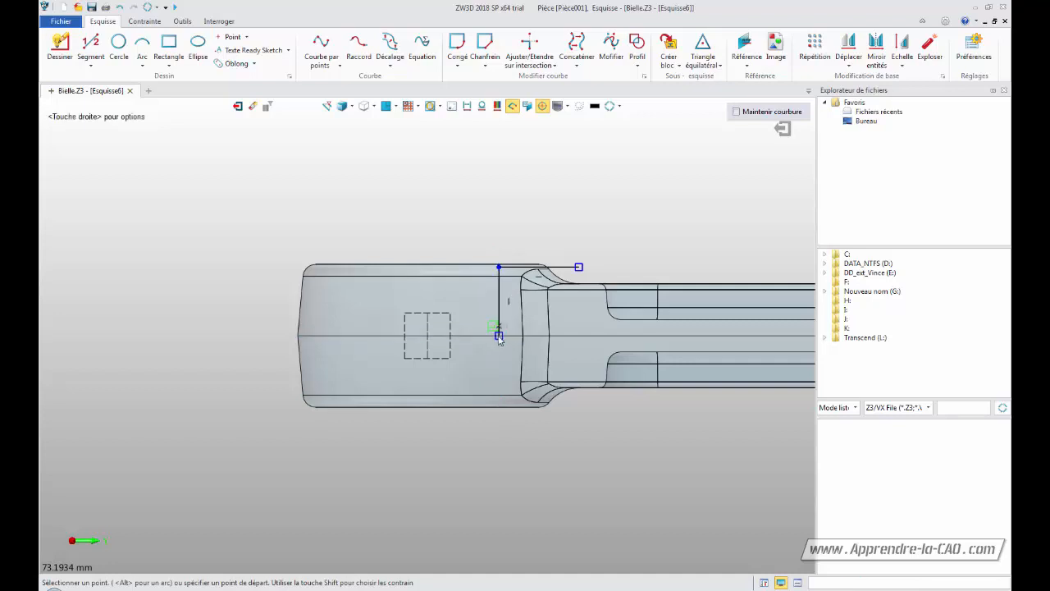
pyautogui.press('Escape')
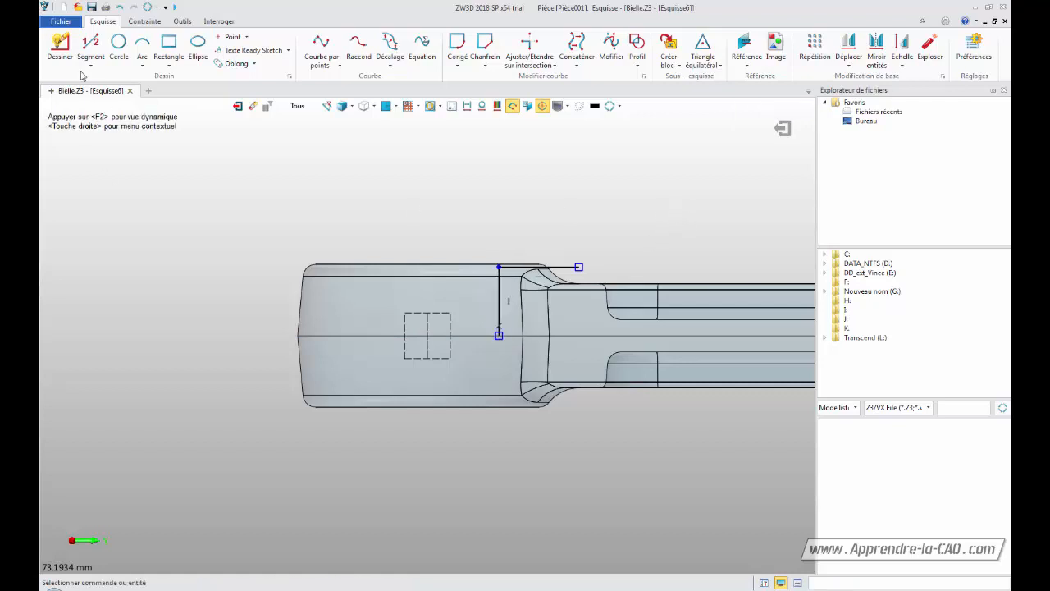
# Draw a second polyline from the first line's end upward, left across, and down to the boss centre
pyautogui.click(59, 48)
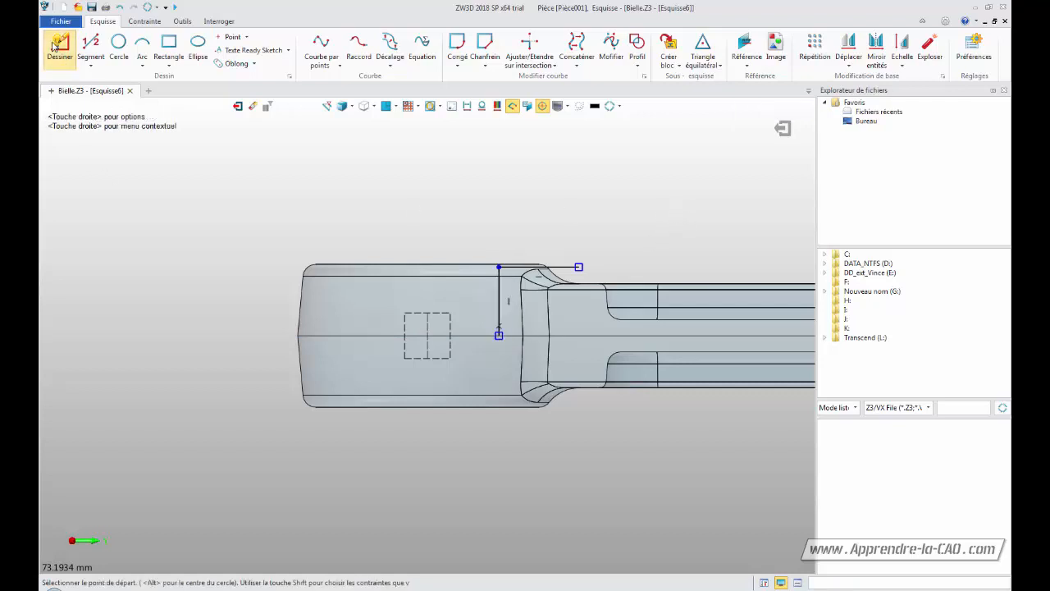
pyautogui.click(579, 266)
pyautogui.click(578, 209)
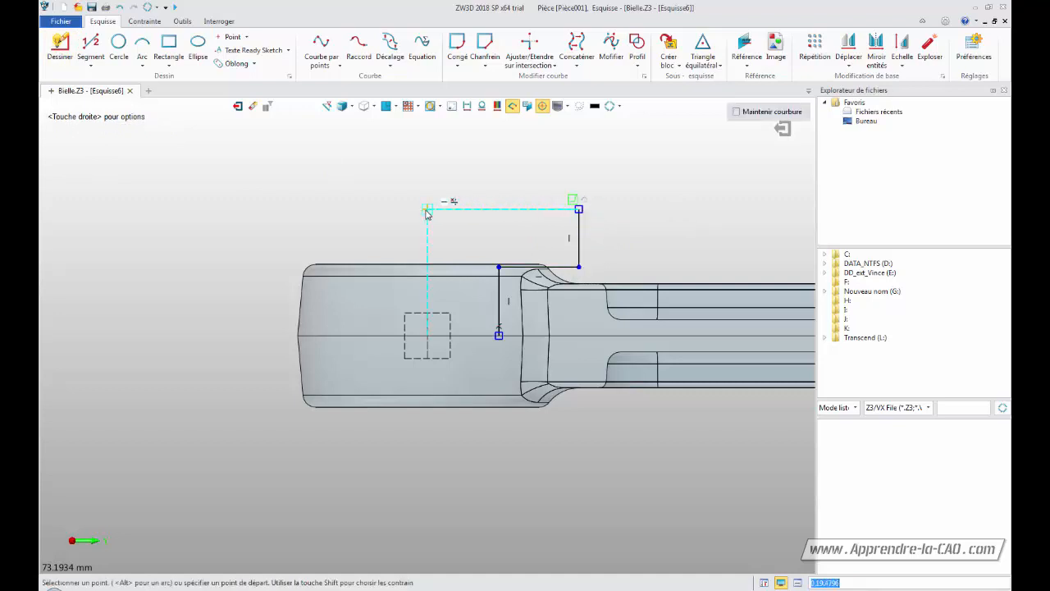
pyautogui.click(426, 210)
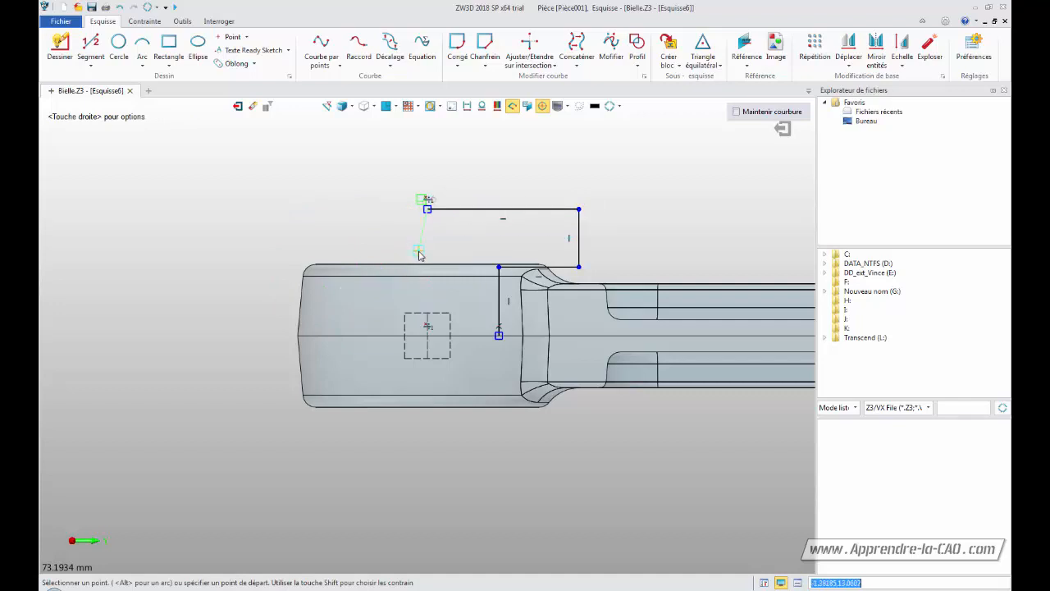
pyautogui.click(428, 335)
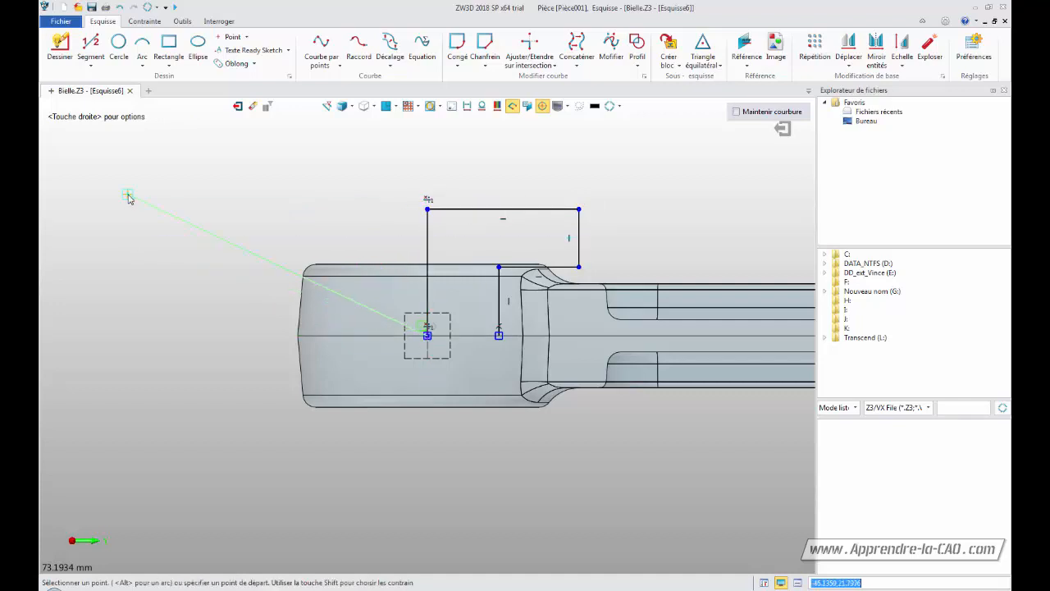
pyautogui.press('Escape')
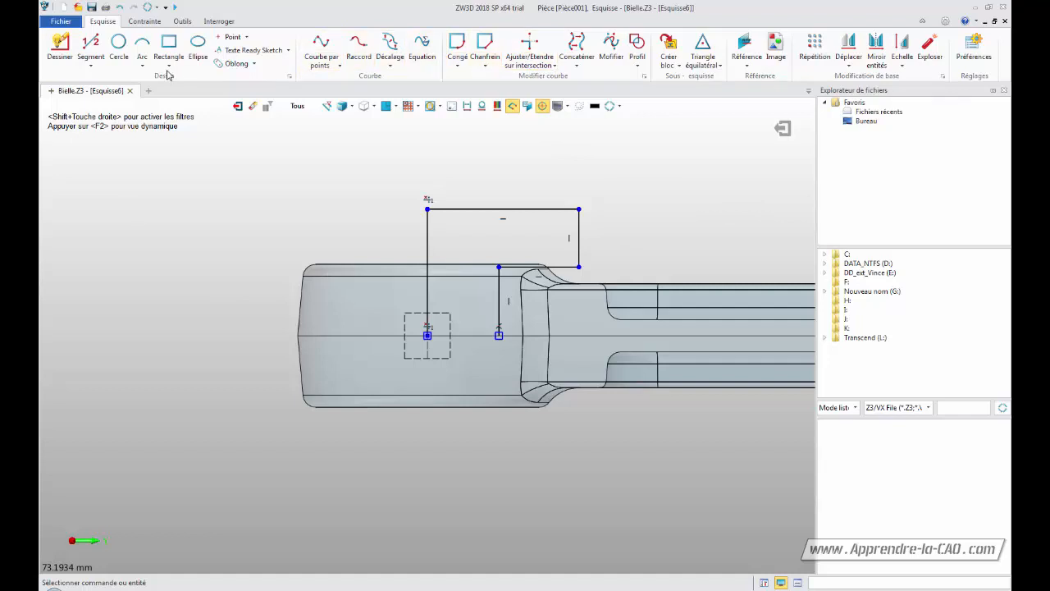
# Add a horizontal linear dimension of 16 mm between the boss centre and the short vertical line
pyautogui.click(145, 22)
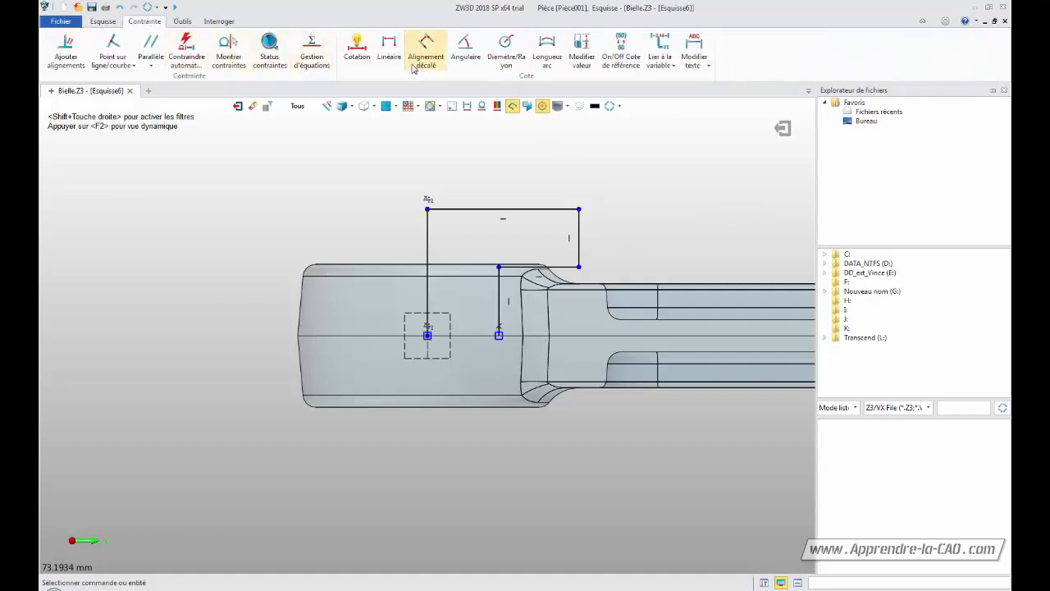
pyautogui.click(389, 49)
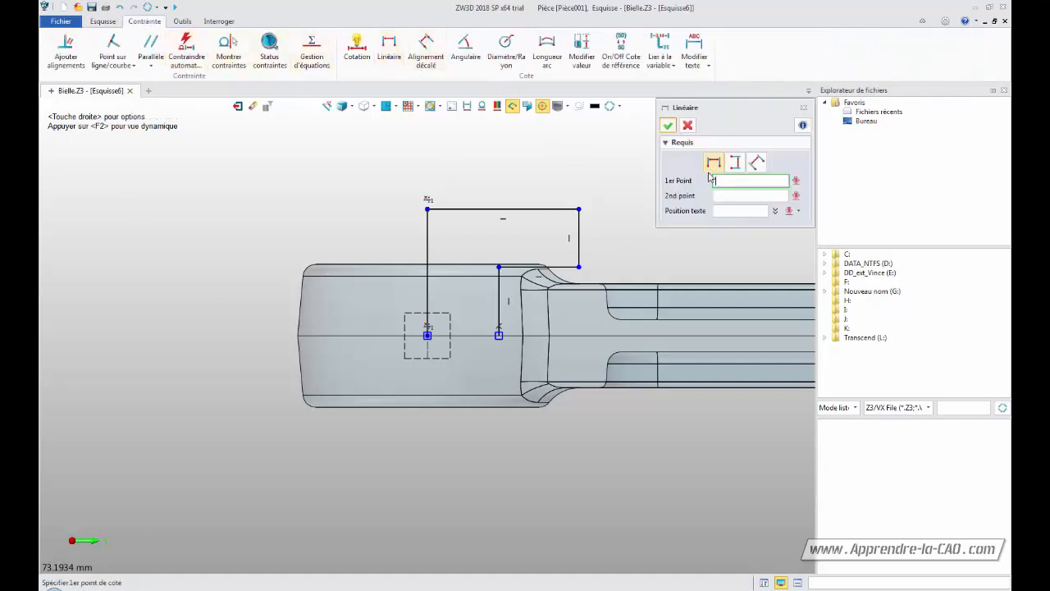
pyautogui.click(426, 210)
pyautogui.click(428, 338)
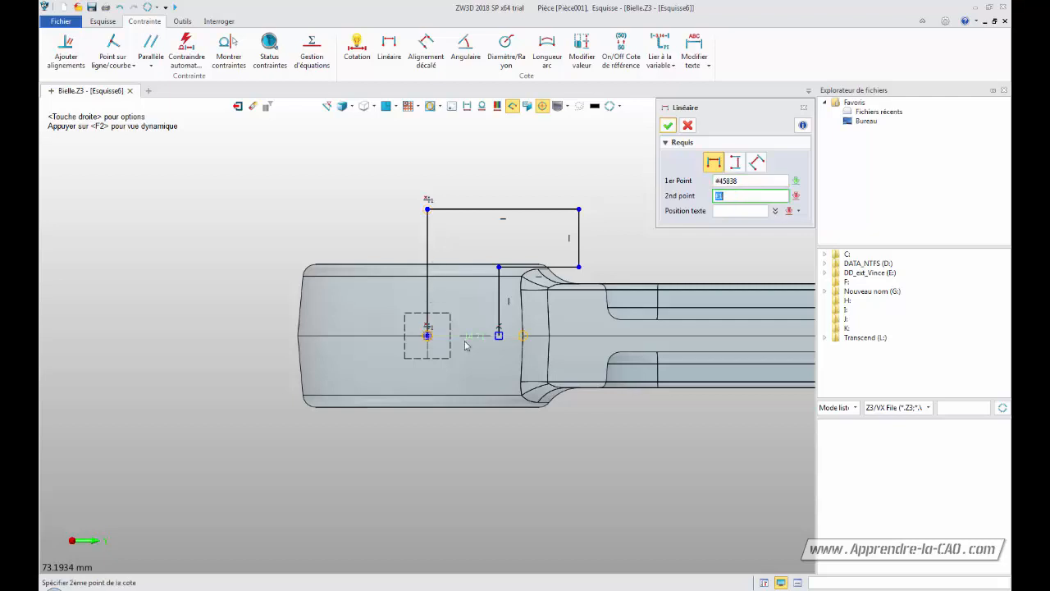
pyautogui.click(499, 337)
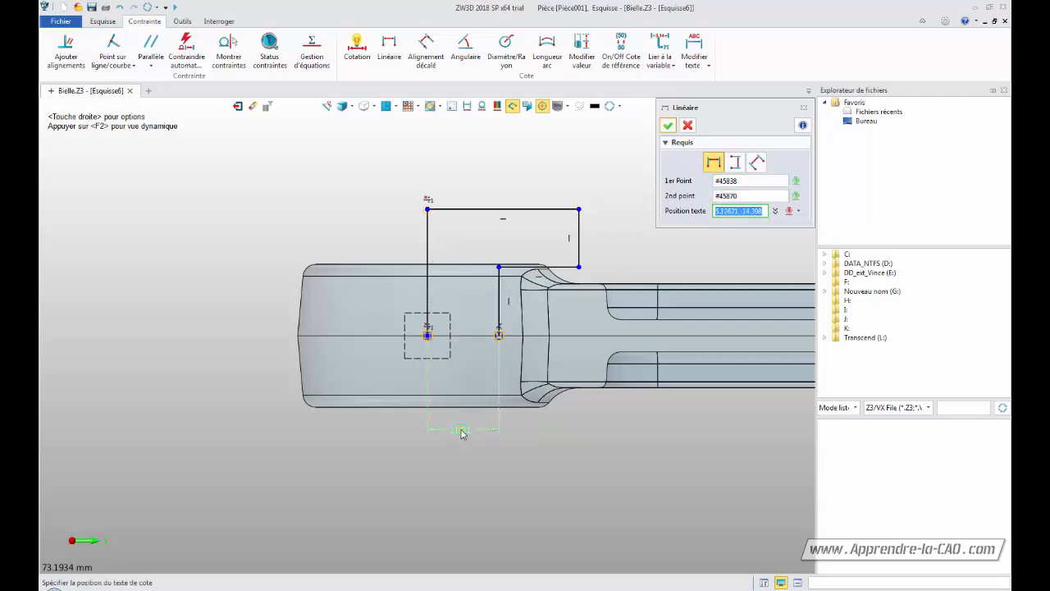
pyautogui.click(461, 432)
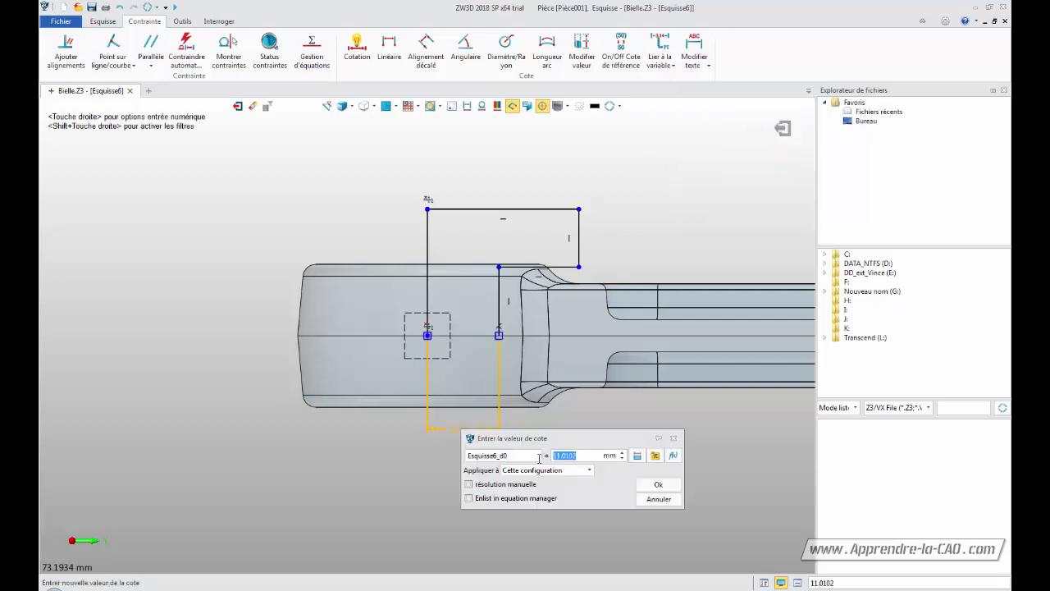
pyautogui.write('16')
pyautogui.press('Return')
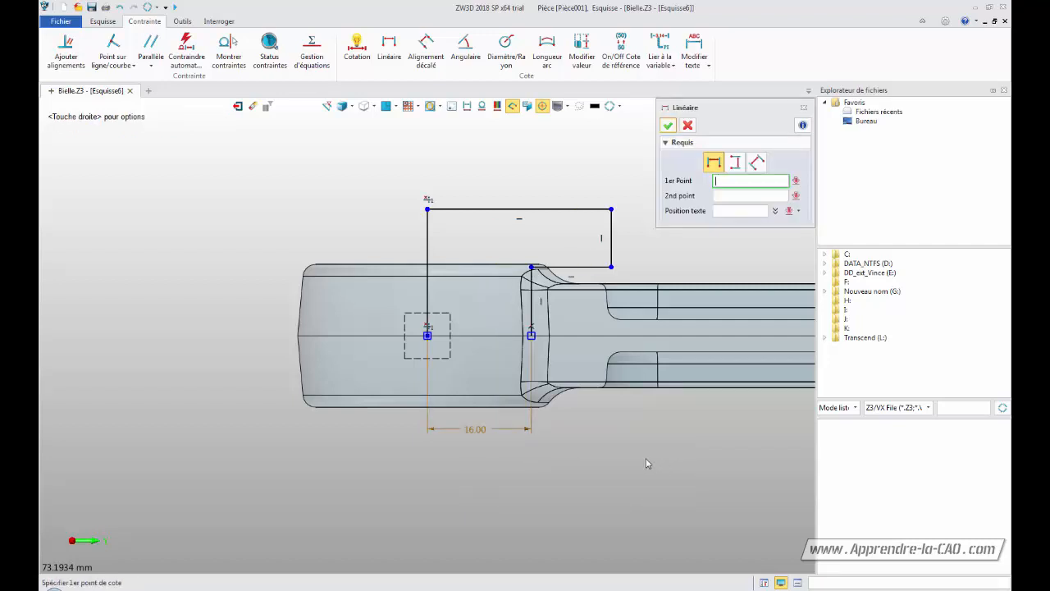
# Dimension the short vertical line's height from the centre line at 9 mm
pyautogui.click(531, 335)
pyautogui.click(611, 267)
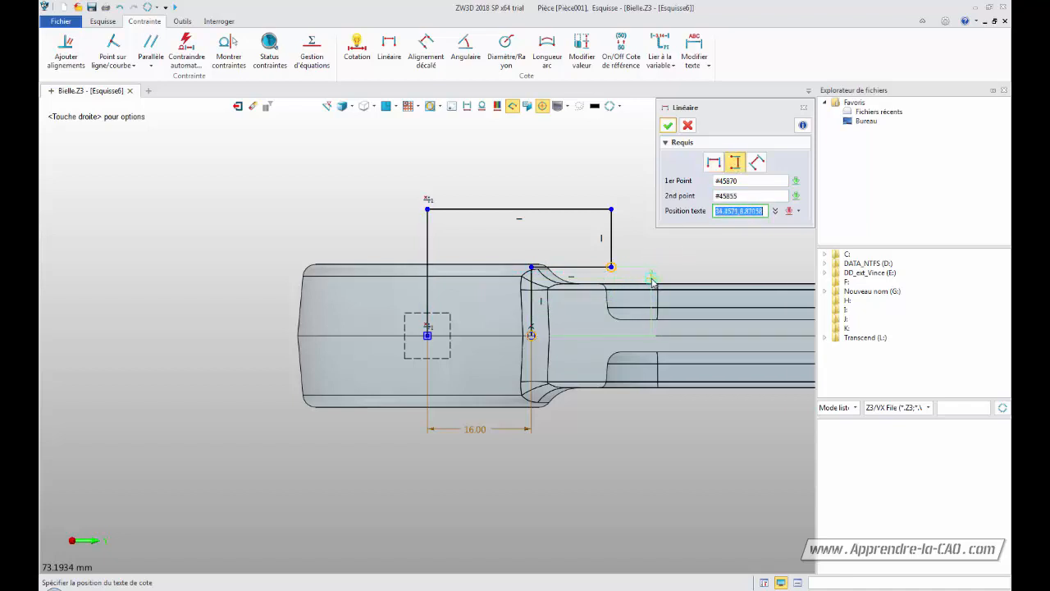
pyautogui.click(652, 280)
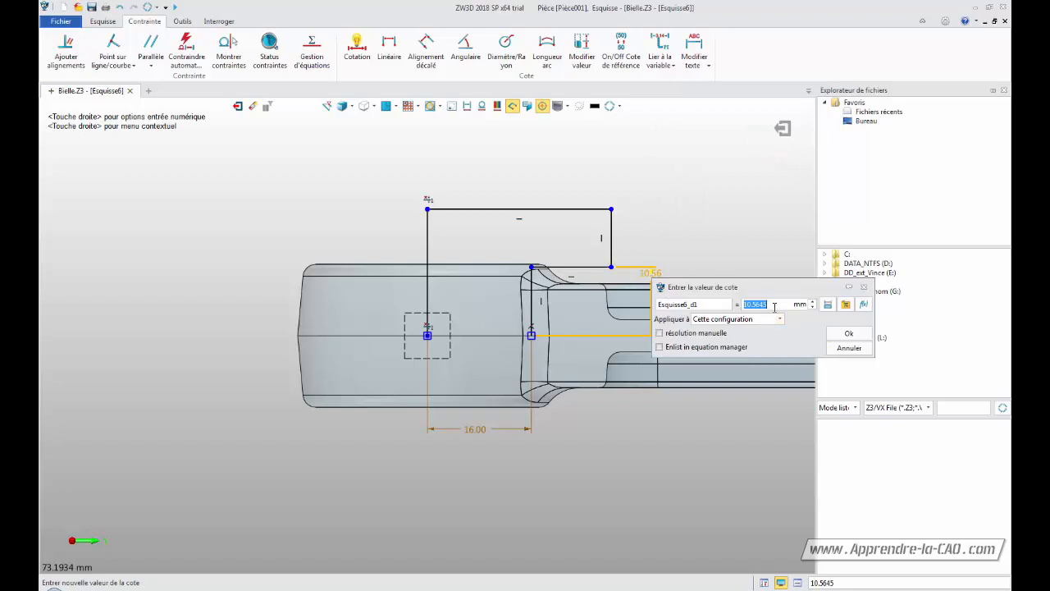
pyautogui.write('9')
pyautogui.press('Return')
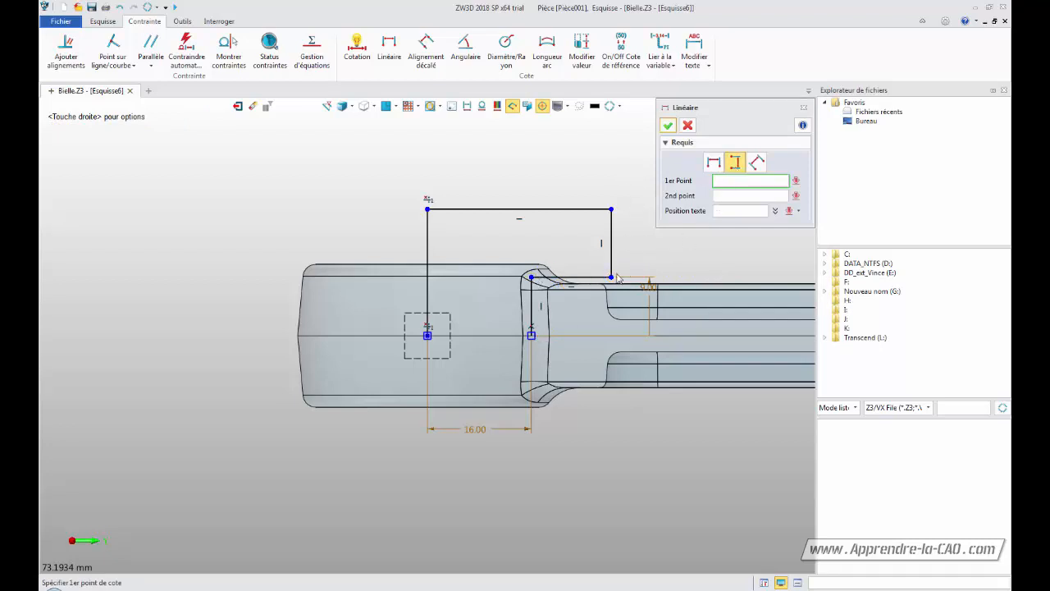
# Dimension the right vertical line's height at 10 mm
pyautogui.click(612, 277)
pyautogui.click(612, 210)
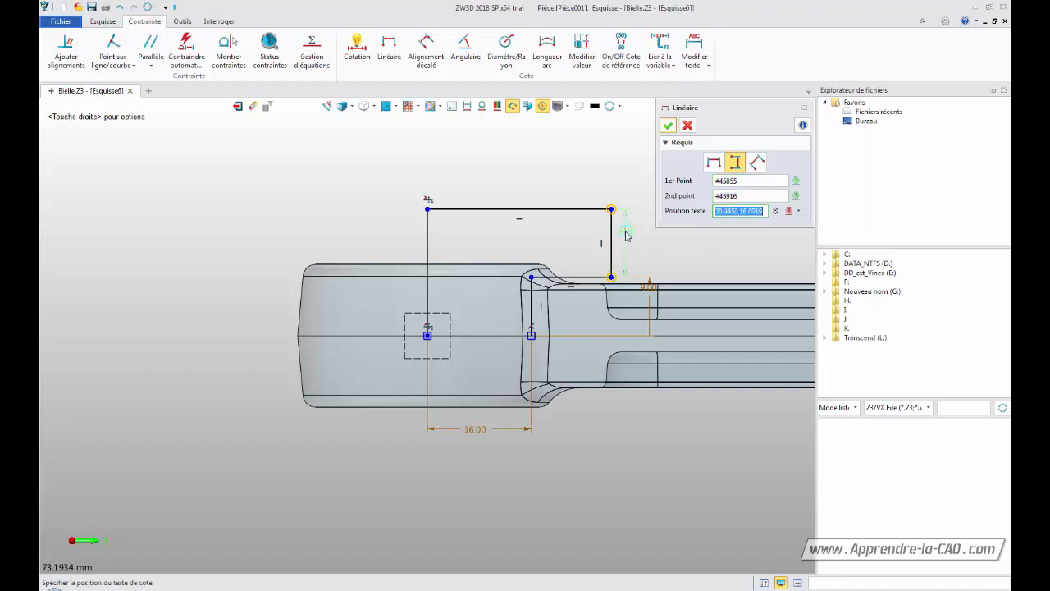
pyautogui.click(632, 250)
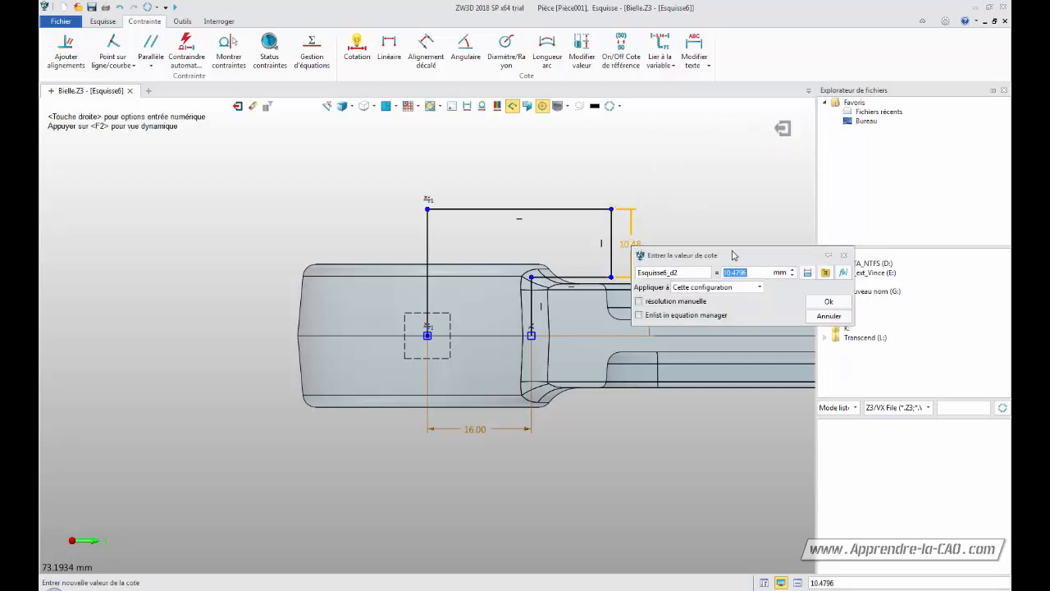
pyautogui.write('10')
pyautogui.press('Return')
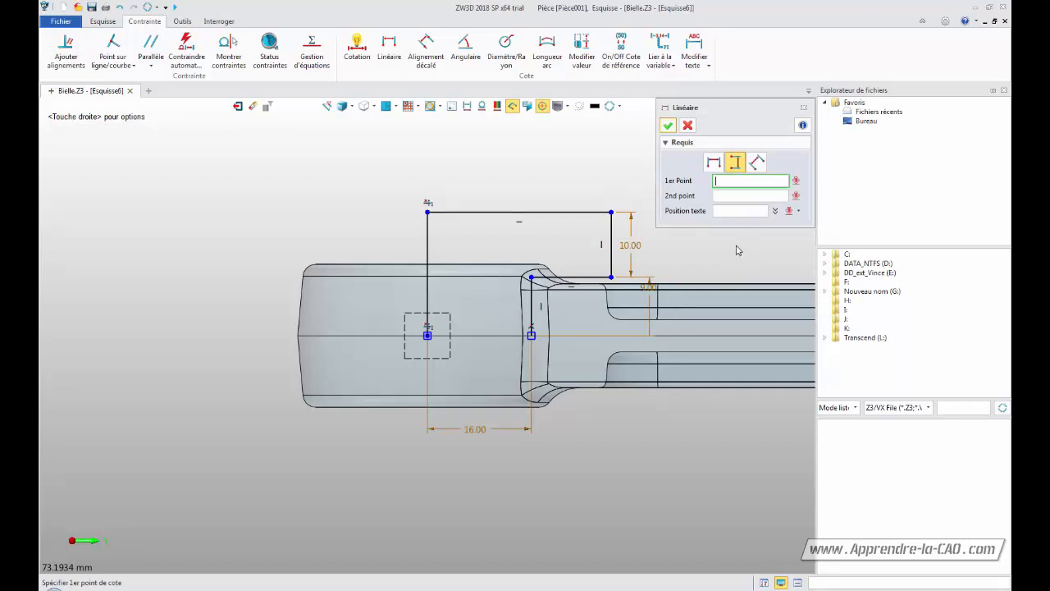
# Show the constraint status colours, leave the dimension tool, and drag the top line to test its freedom
pyautogui.click(497, 109)
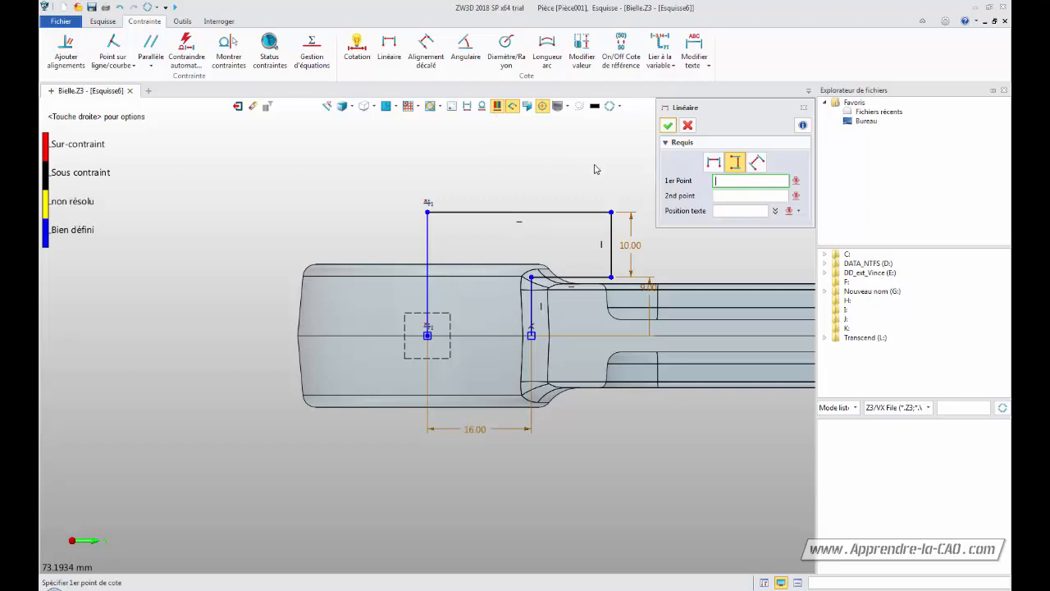
pyautogui.click(668, 125)
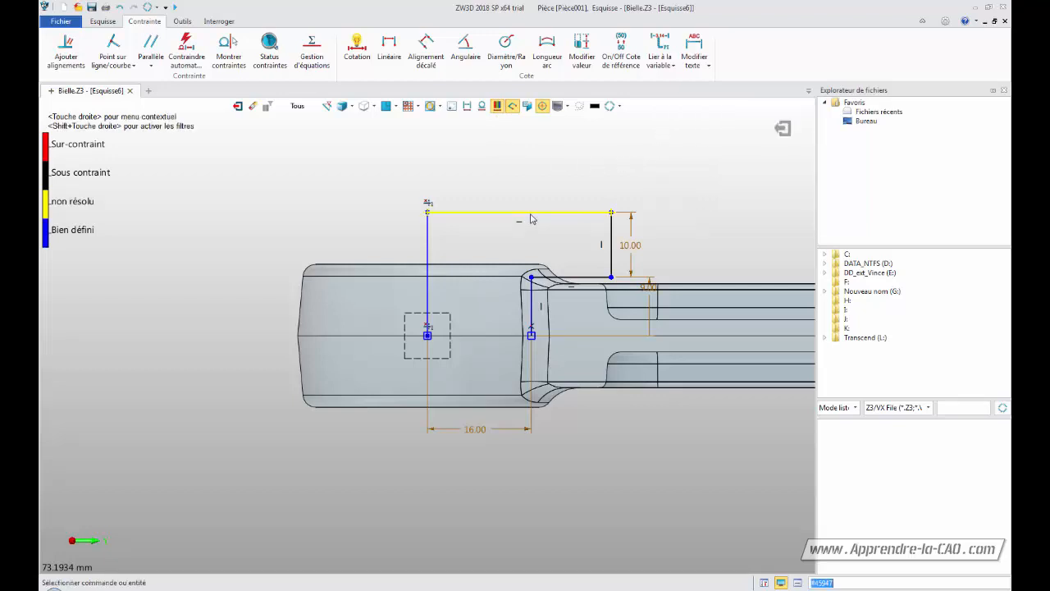
pyautogui.moveTo(531, 214)
pyautogui.mouseDown()
pyautogui.moveTo(536, 197)
pyautogui.moveTo(540, 222)
pyautogui.moveTo(556, 217)
pyautogui.moveTo(532, 218)
pyautogui.mouseUp()
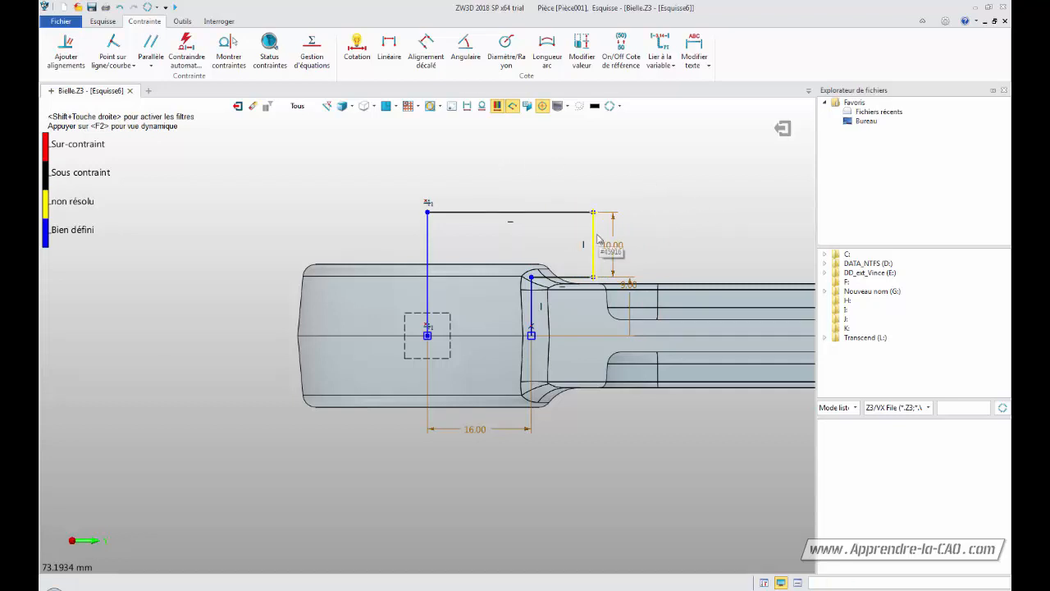
# Dimension the length of the top horizontal line at 25 mm and close the linear dimension tool
pyautogui.click(389, 48)
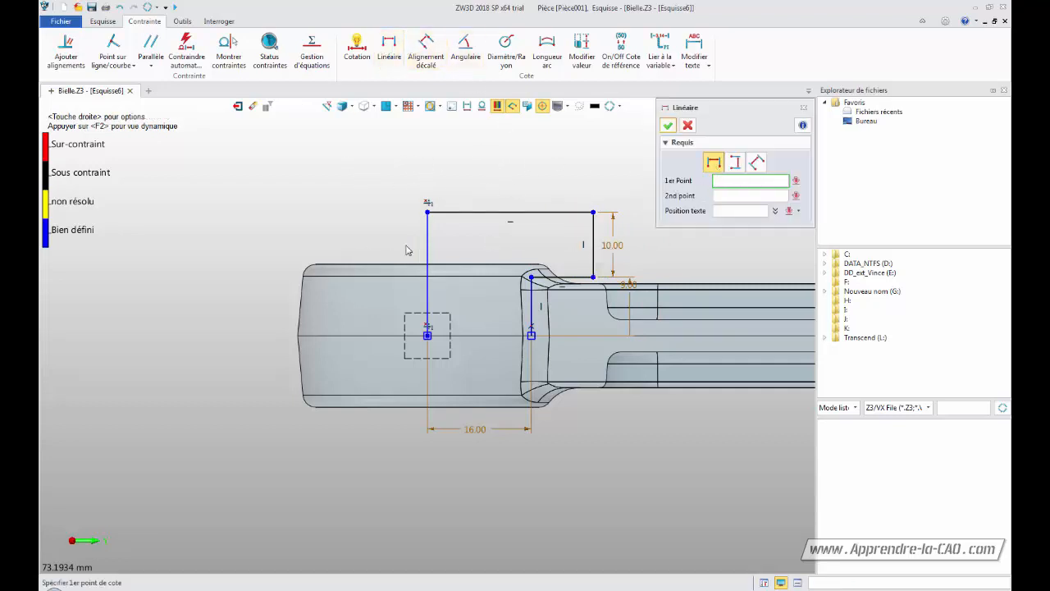
pyautogui.click(427, 213)
pyautogui.click(592, 212)
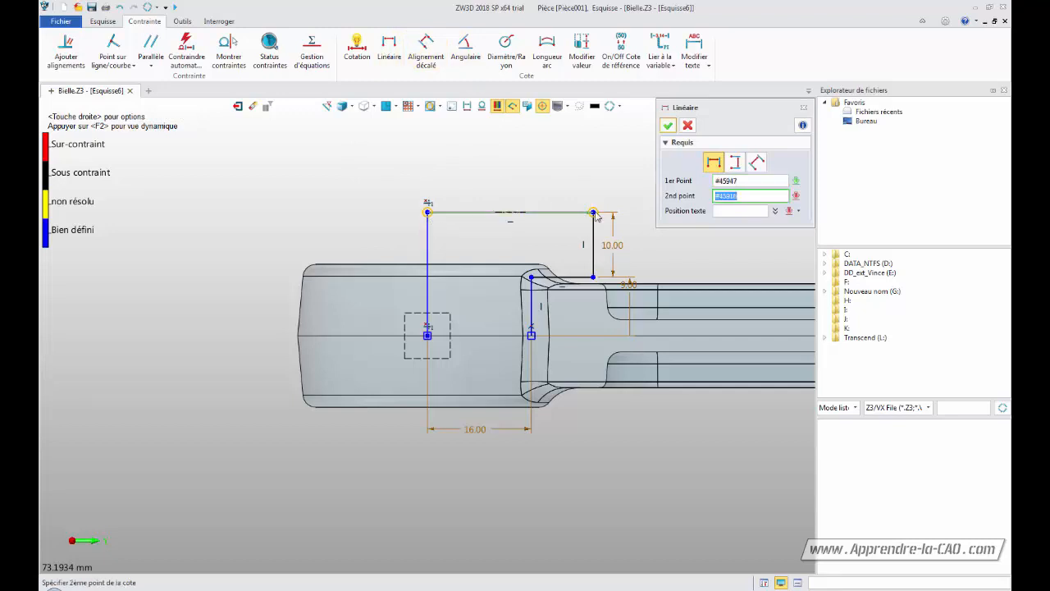
pyautogui.click(518, 172)
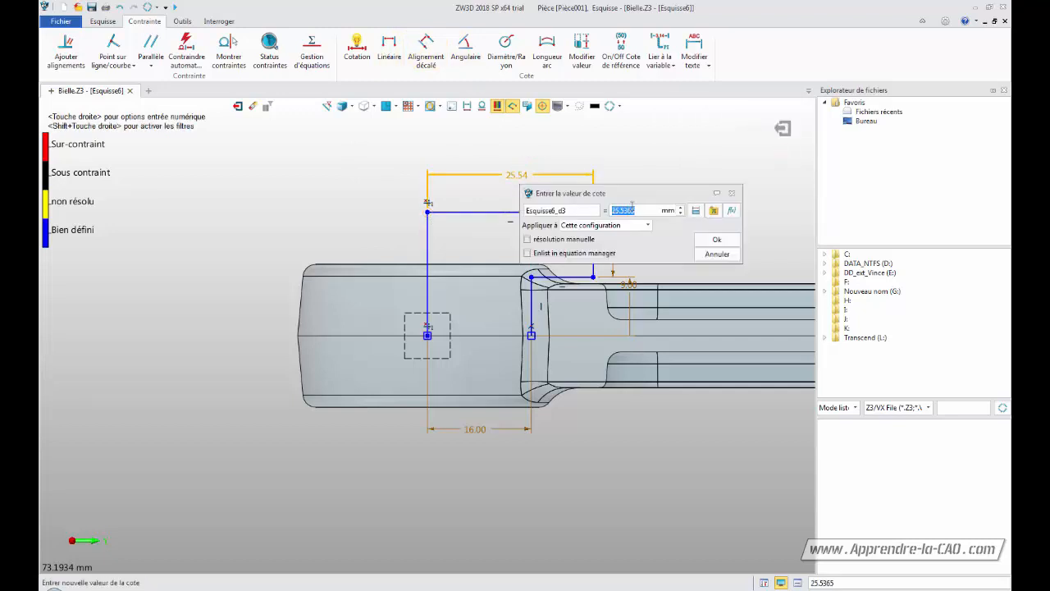
pyautogui.write('25')
pyautogui.press('Return')
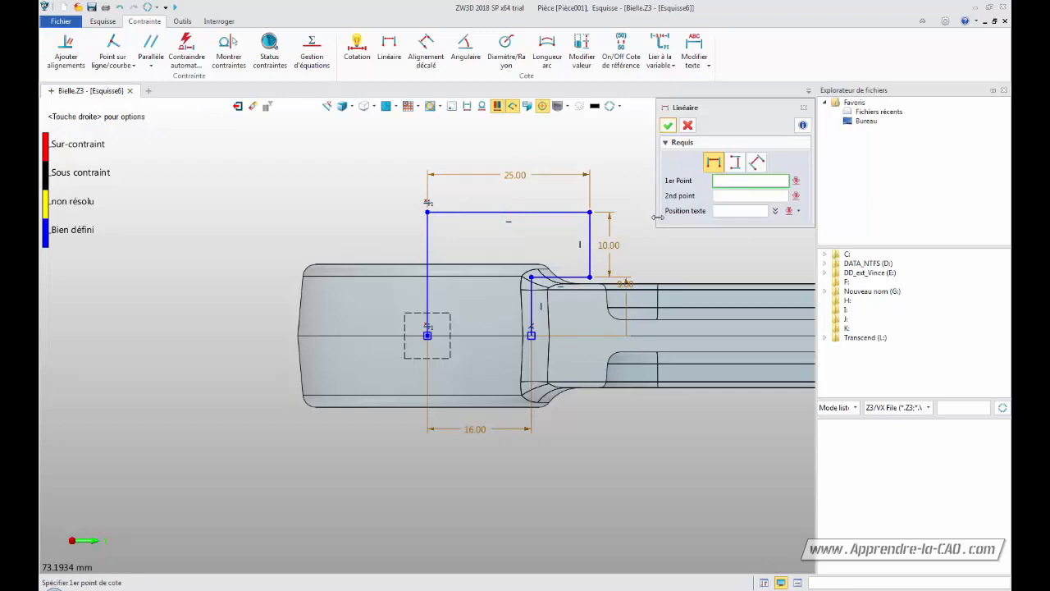
pyautogui.click(668, 124)
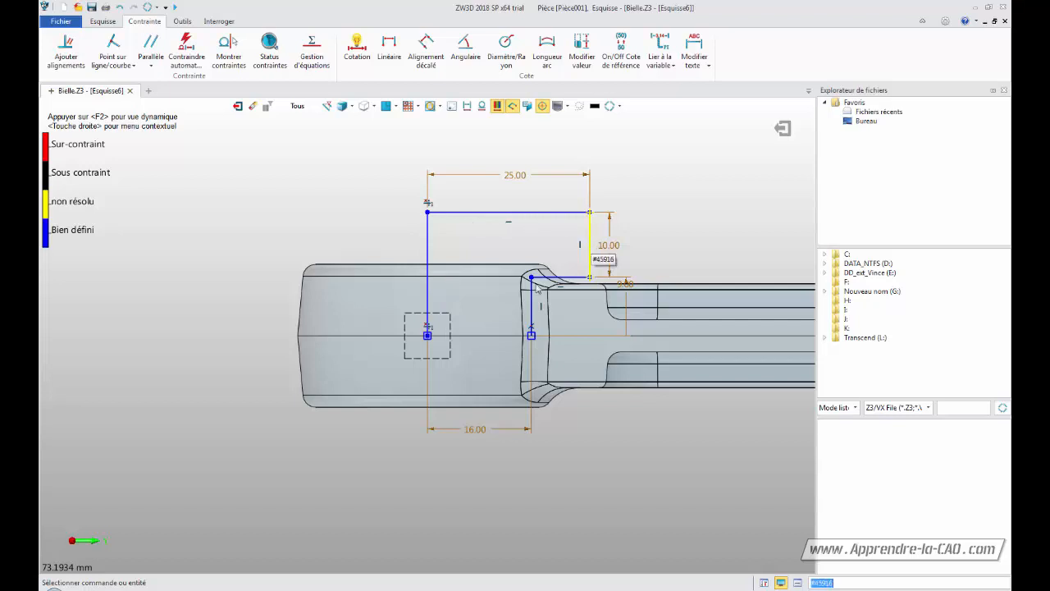
# Mirror the five profile lines about the horizontal centre line, keeping the original entities
pyautogui.click(101, 22)
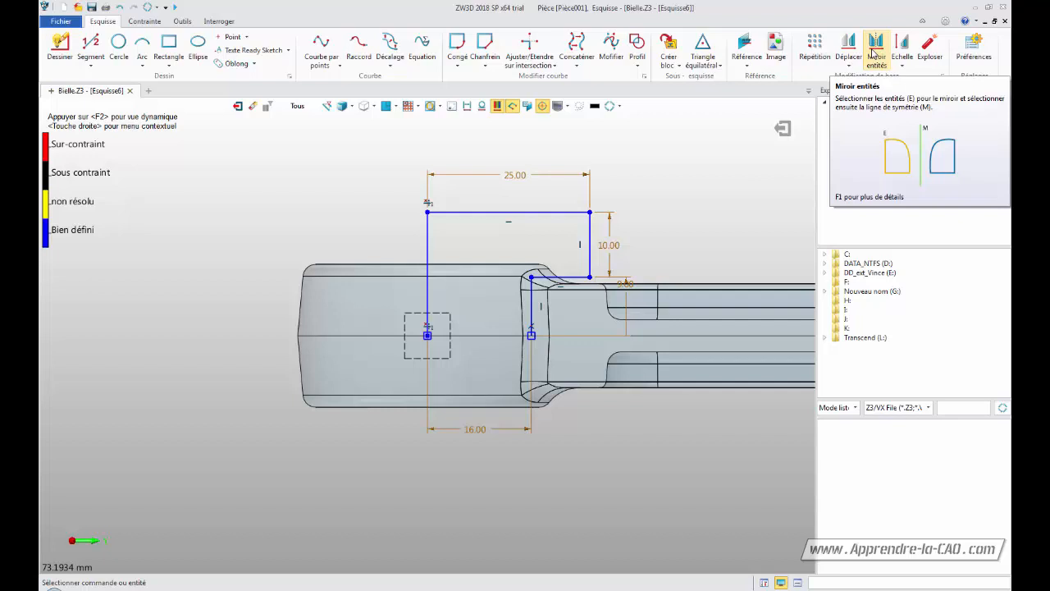
pyautogui.click(875, 51)
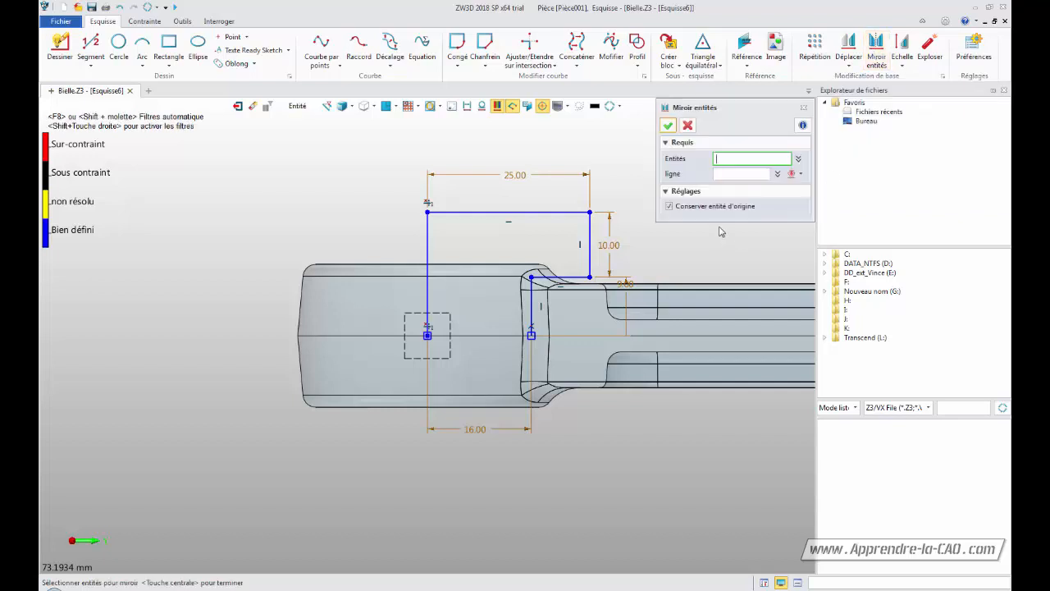
pyautogui.click(436, 274)
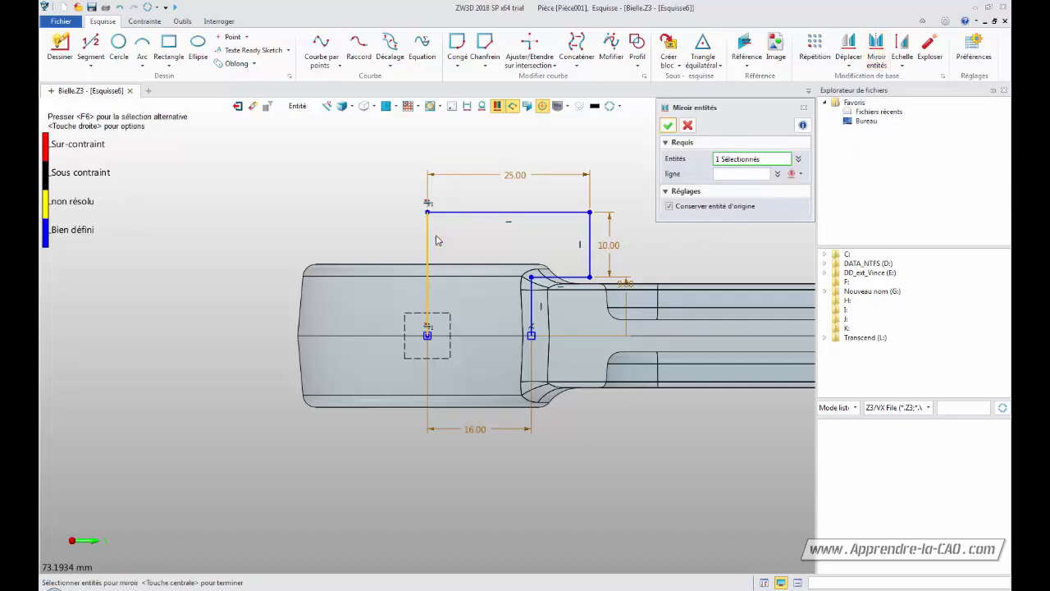
pyautogui.click(448, 223)
pyautogui.click(590, 245)
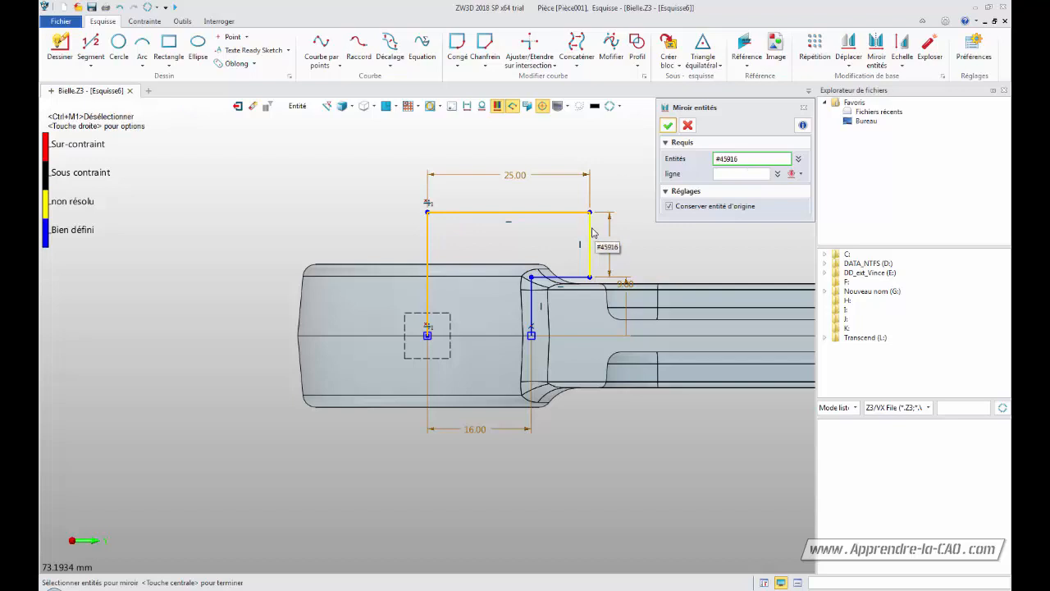
pyautogui.click(566, 278)
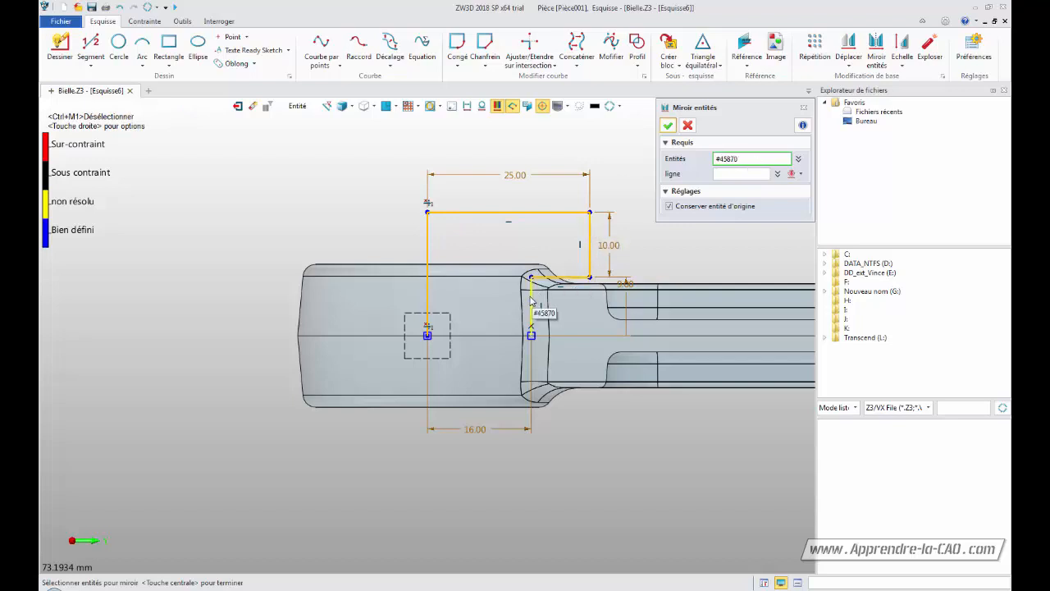
pyautogui.click(531, 302)
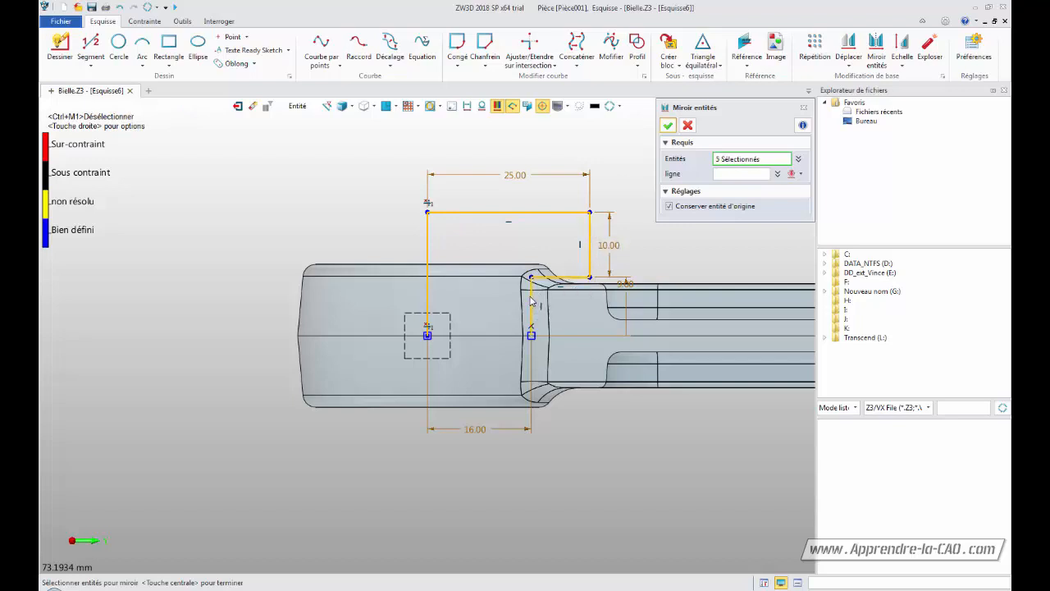
pyautogui.click(737, 174)
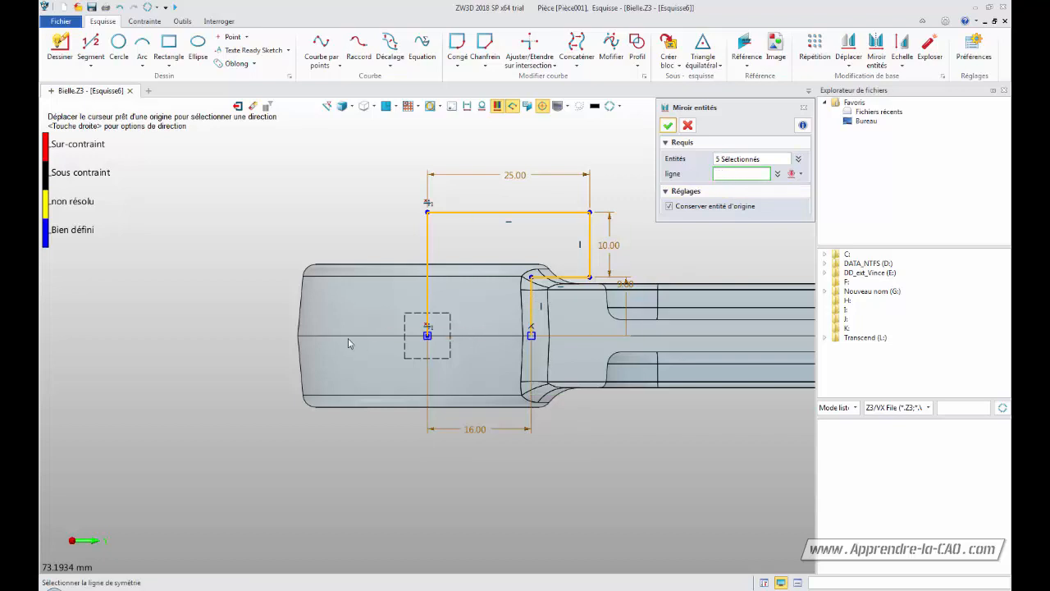
pyautogui.click(444, 341)
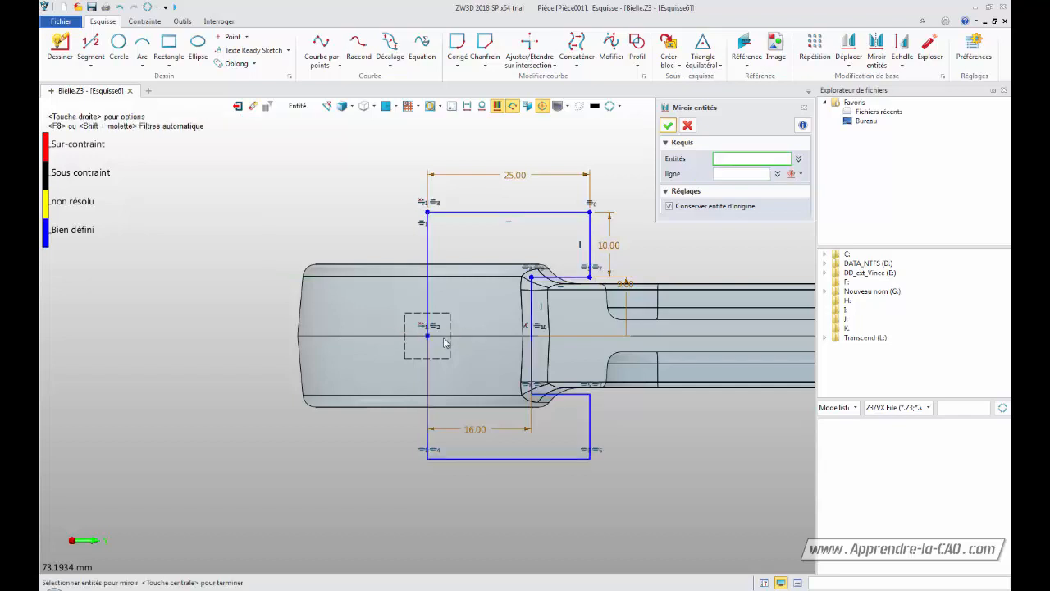
pyautogui.click(668, 126)
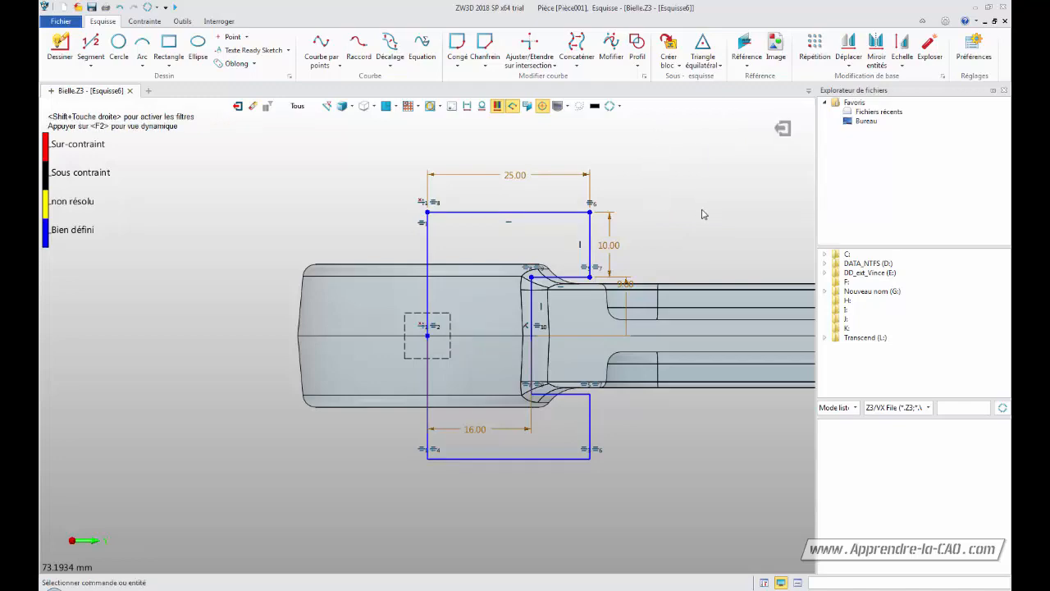
# Exit the sketch and revolve it a full 360° about its axis as a subtracting cut in the boss
pyautogui.click(784, 129)
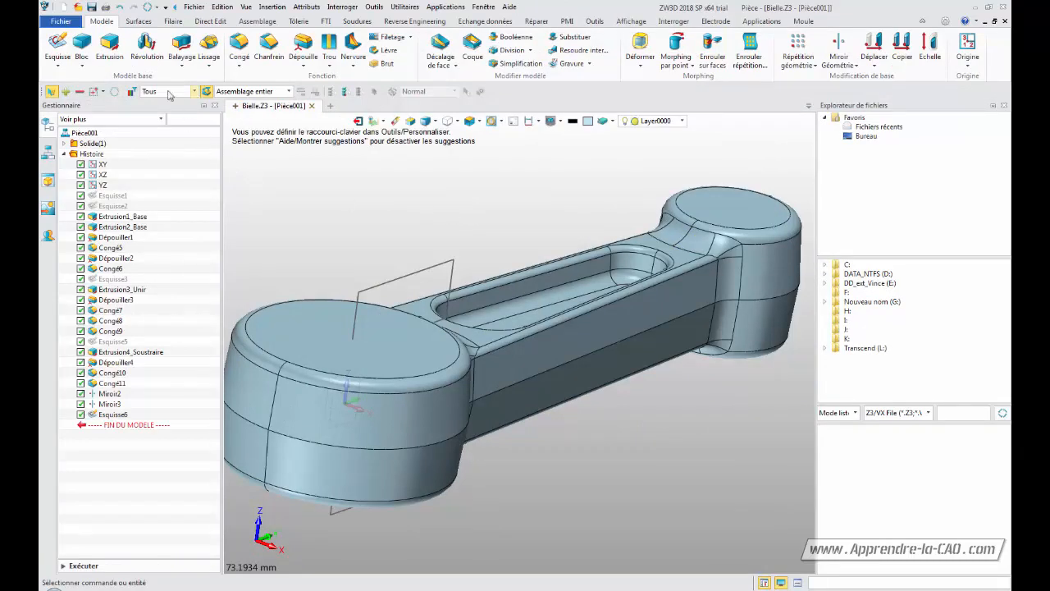
pyautogui.click(145, 51)
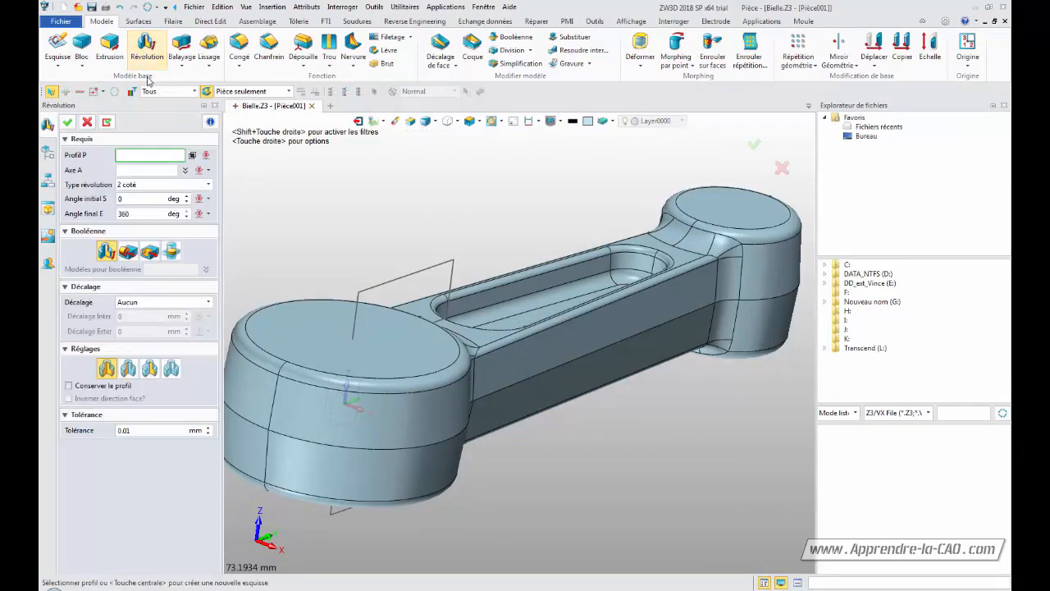
pyautogui.click(392, 280)
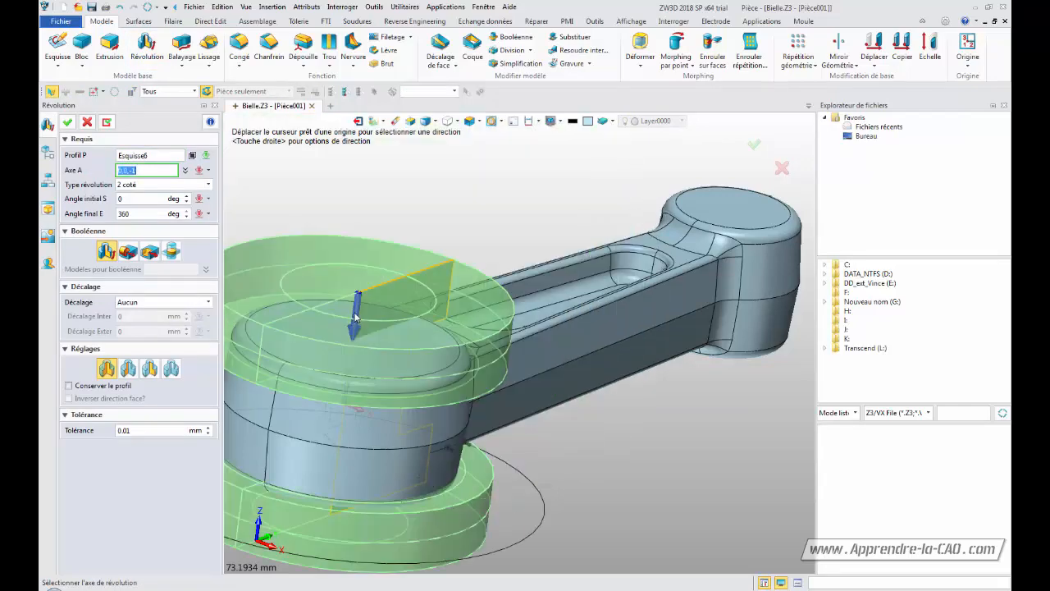
pyautogui.middleClick(356, 317)
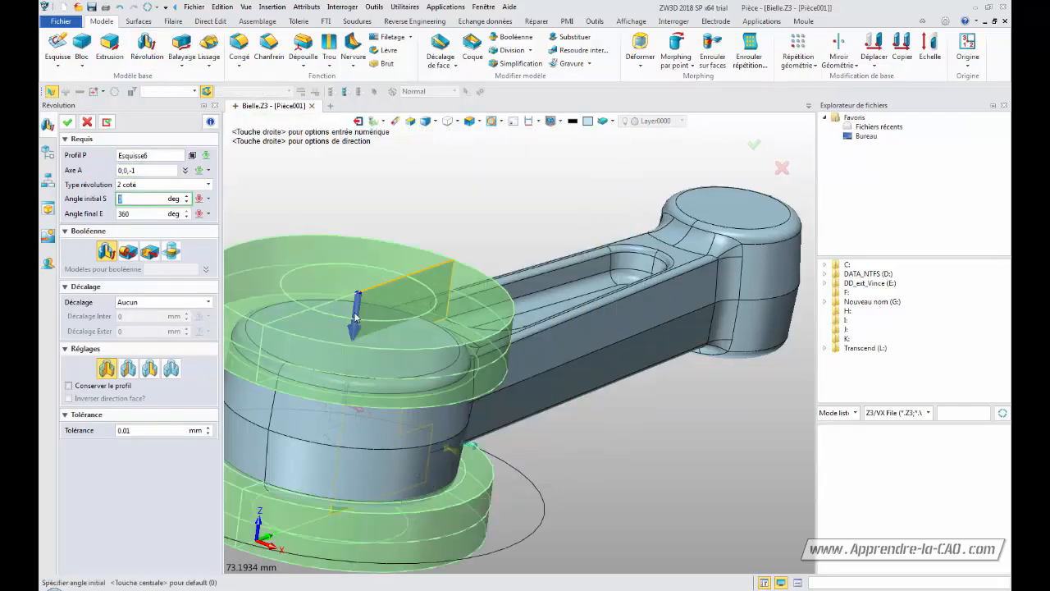
pyautogui.click(149, 253)
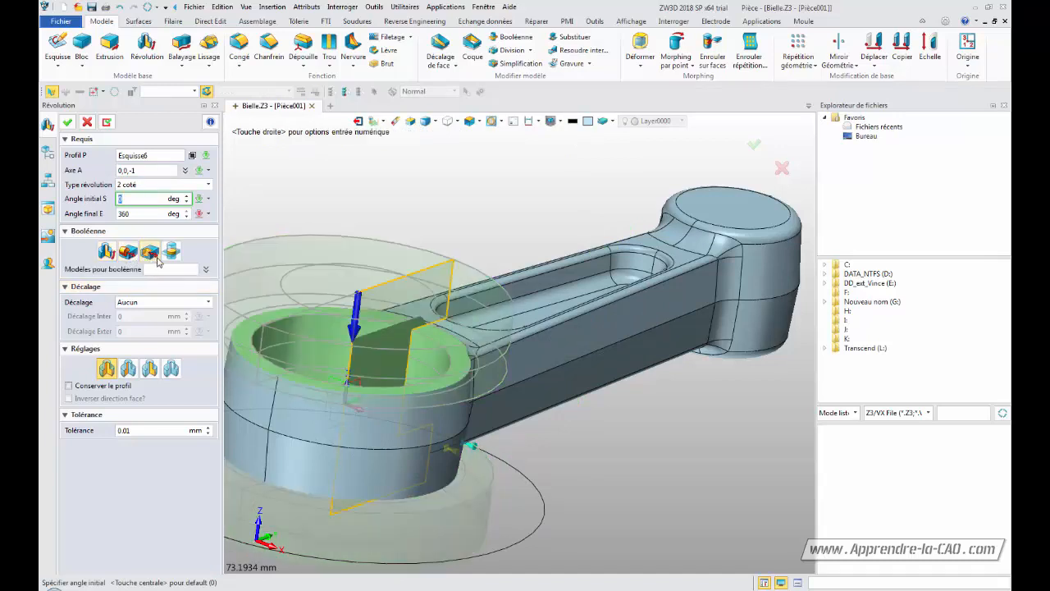
pyautogui.click(68, 122)
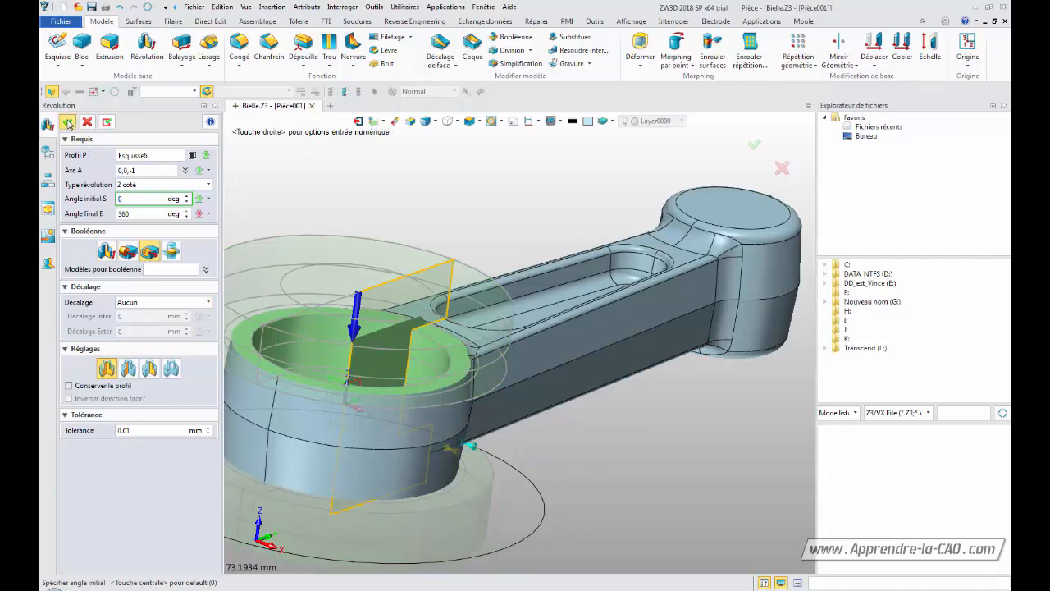
# Chamfer the top and bottom edges of the boss bore with a 0.5 mm distance
pyautogui.moveTo(573, 438)
pyautogui.mouseDown(button='middle')
pyautogui.moveTo(702, 393)
pyautogui.moveTo(544, 438)
pyautogui.moveTo(534, 481)
pyautogui.moveTo(564, 427)
pyautogui.moveTo(555, 270)
pyautogui.moveTo(548, 436)
pyautogui.moveTo(576, 434)
pyautogui.moveTo(553, 431)
pyautogui.mouseUp(button='middle')
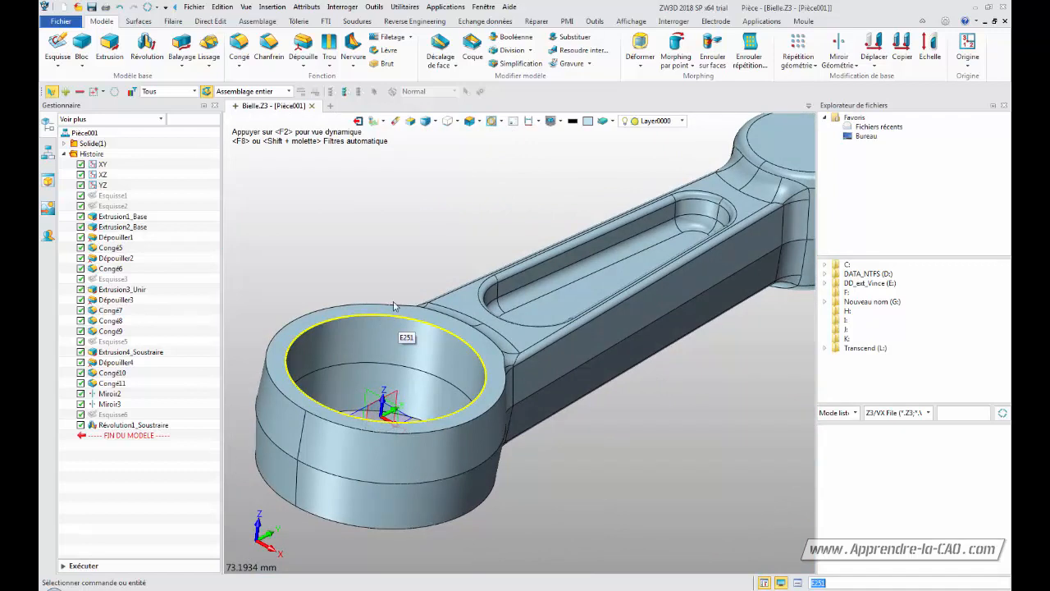
pyautogui.click(269, 47)
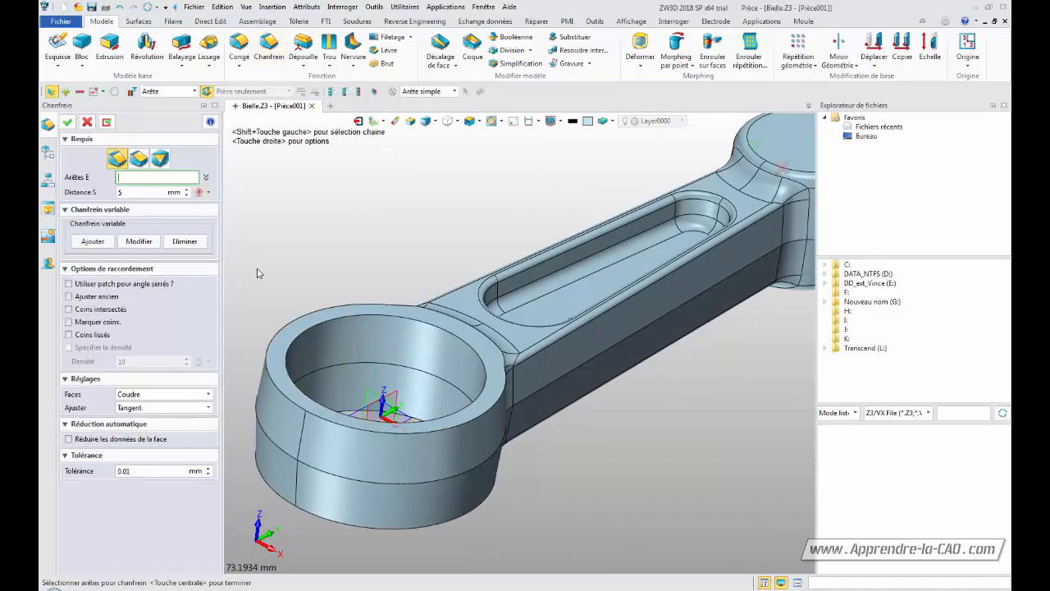
pyautogui.click(342, 324)
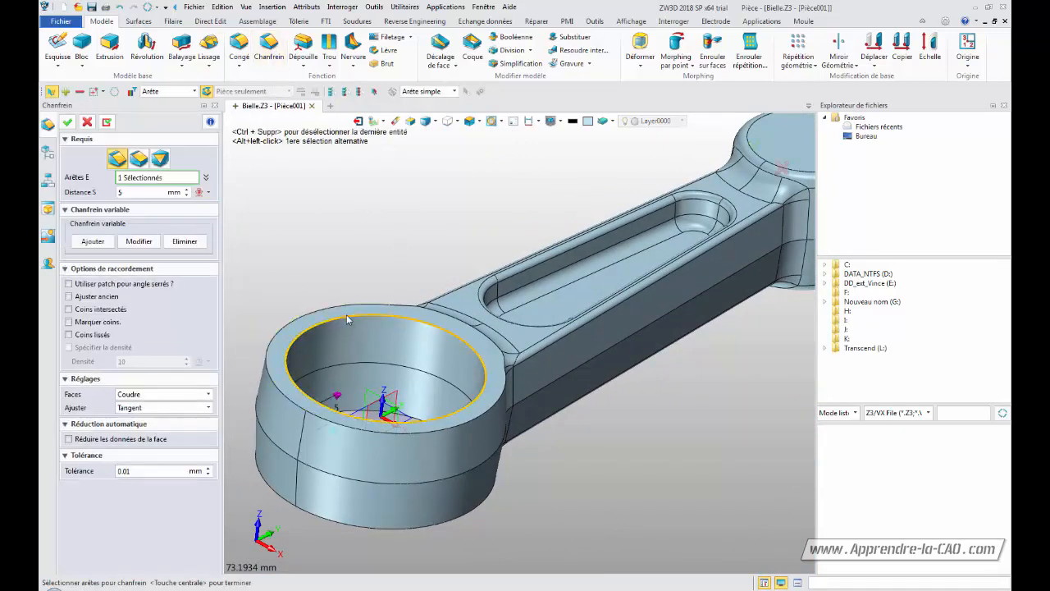
pyautogui.moveTo(373, 255); pyautogui.dragTo(585, 511, button='middle')
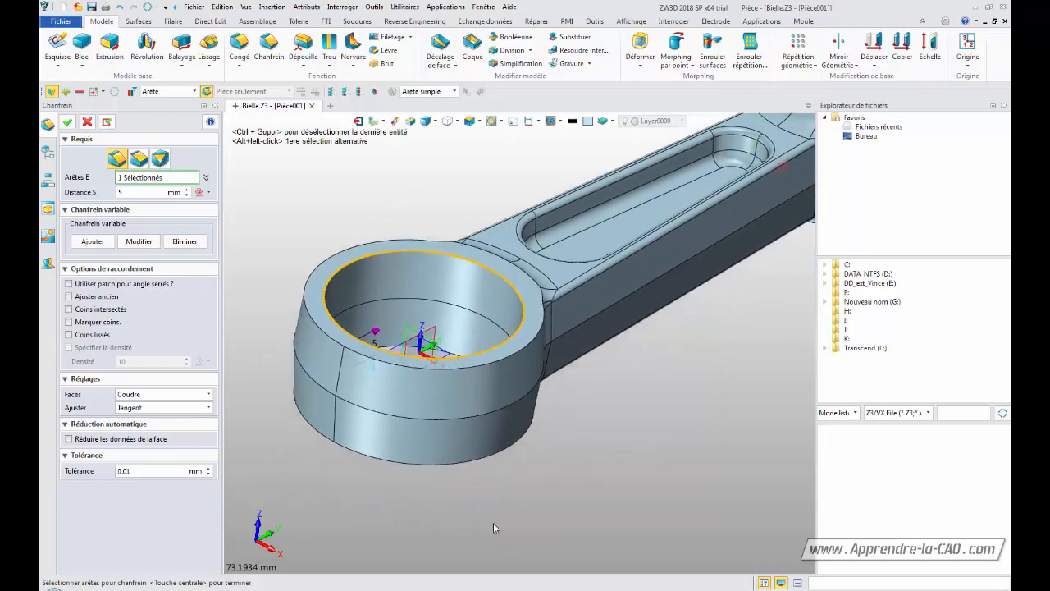
pyautogui.click(389, 351)
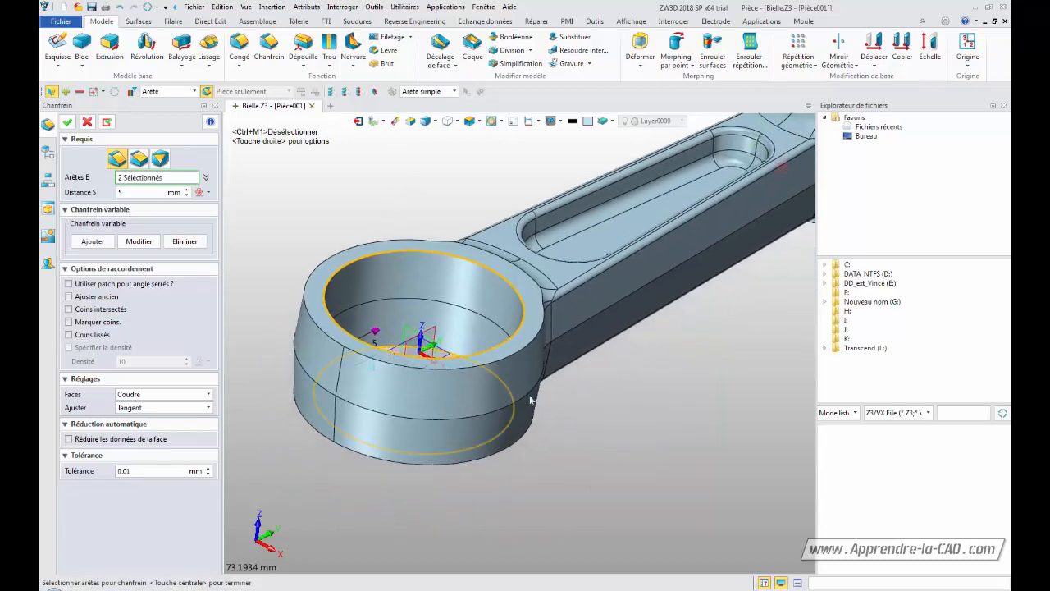
pyautogui.click(187, 197)
pyautogui.click(187, 196)
pyautogui.click(187, 196)
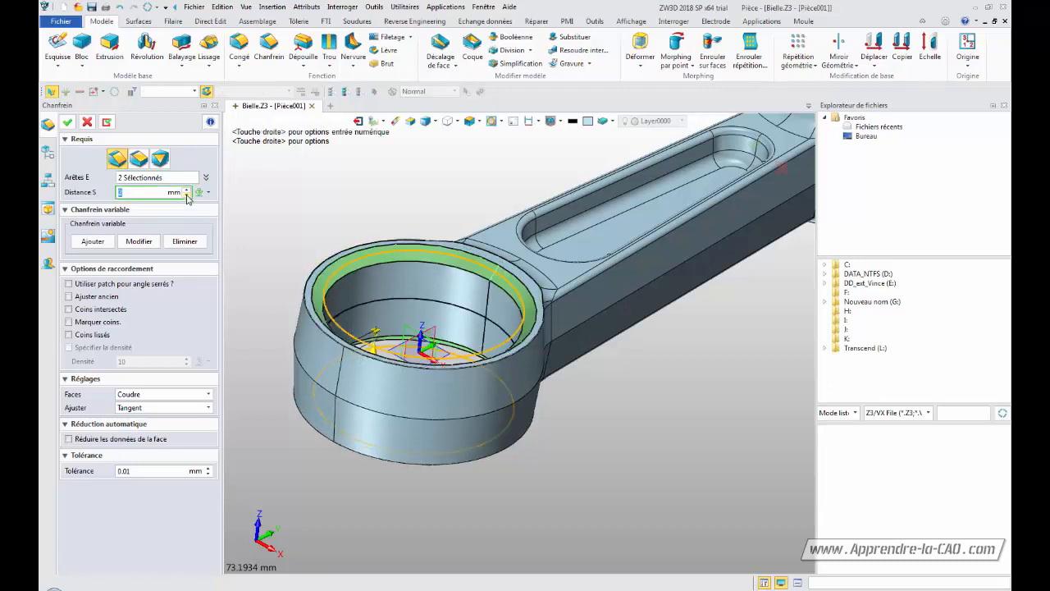
pyautogui.click(187, 196)
pyautogui.click(187, 196)
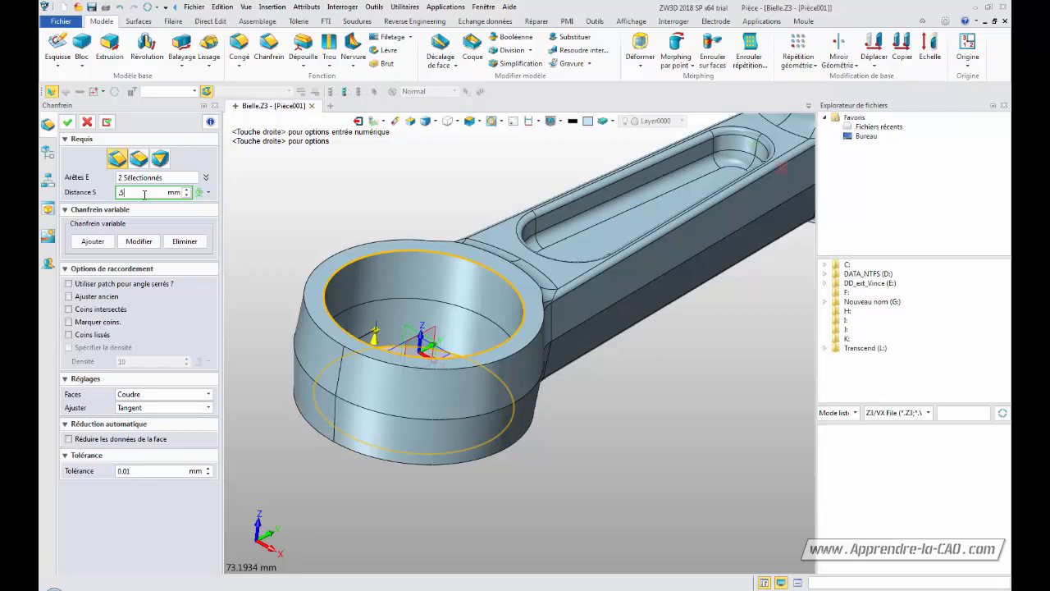
pyautogui.click(177, 175)
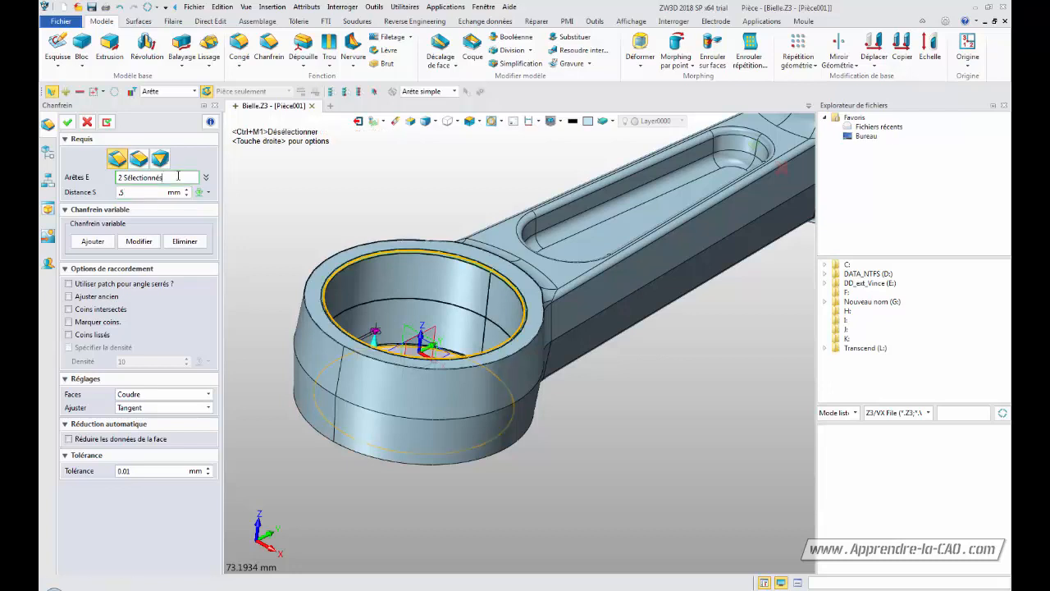
pyautogui.click(67, 122)
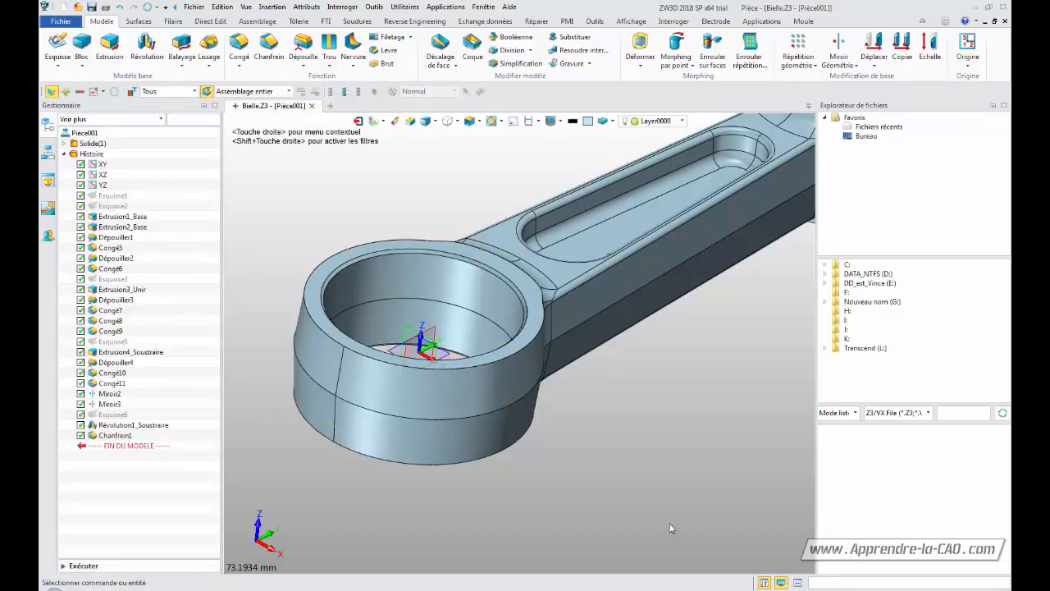
# Start a new sketch on the YZ plane
pyautogui.moveTo(633, 467); pyautogui.dragTo(606, 450, button='middle')
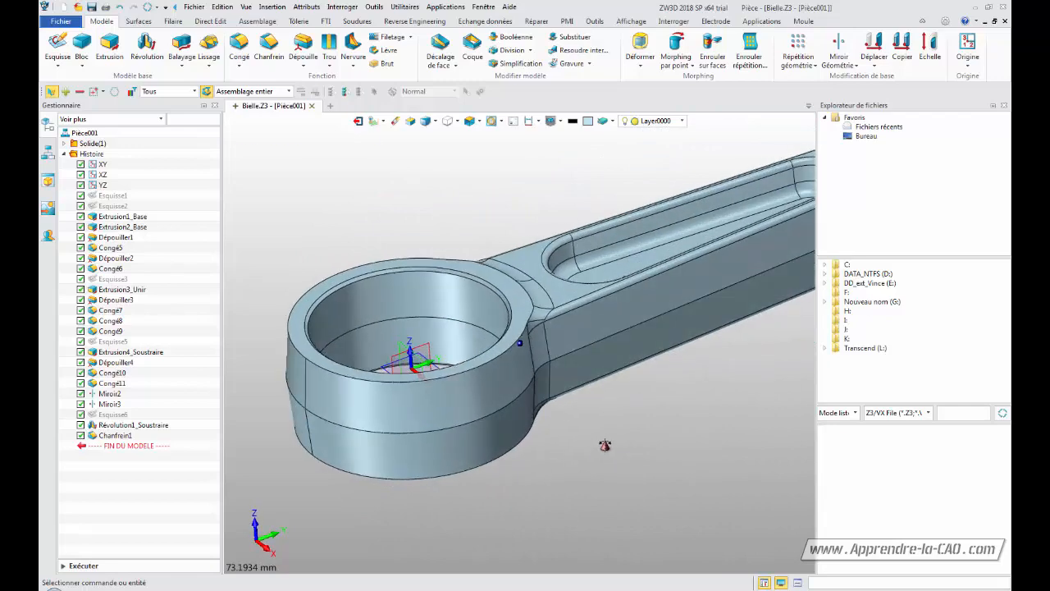
pyautogui.moveTo(667, 390); pyautogui.dragTo(505, 456, button='middle')
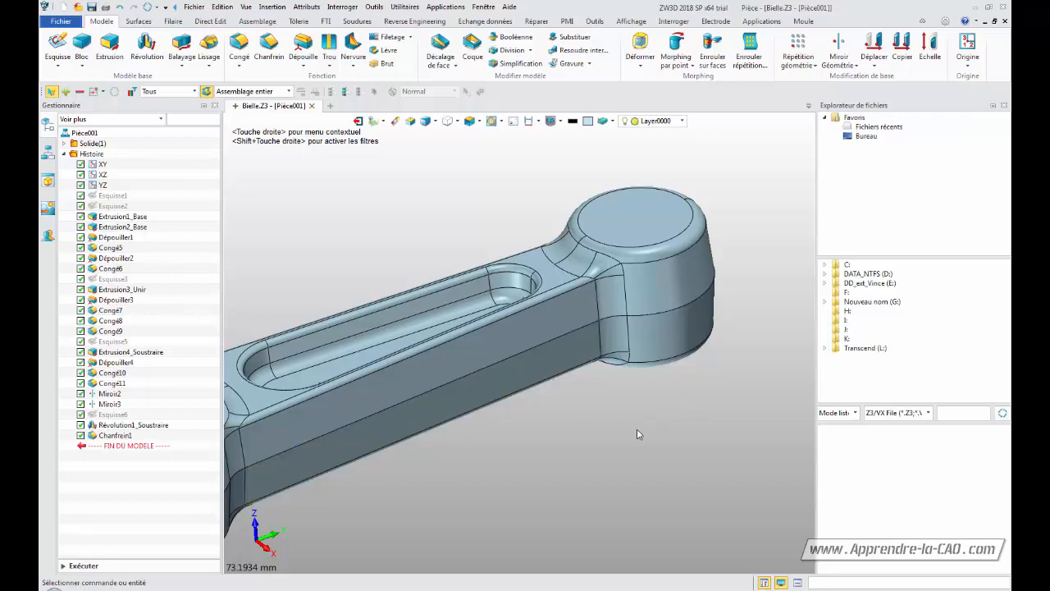
pyautogui.moveTo(558, 450); pyautogui.dragTo(712, 364, button='middle')
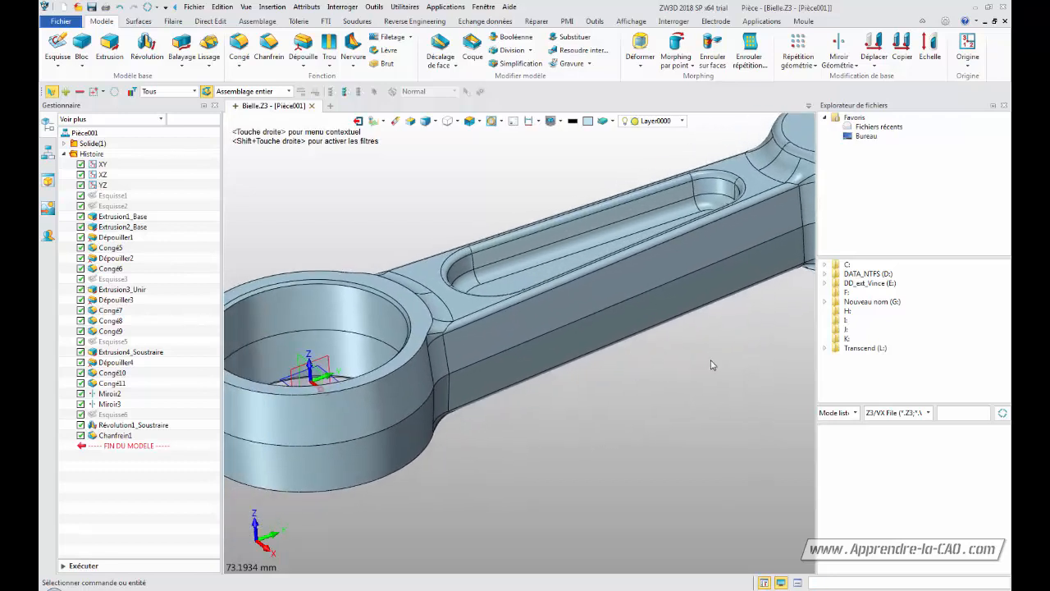
pyautogui.click(328, 364)
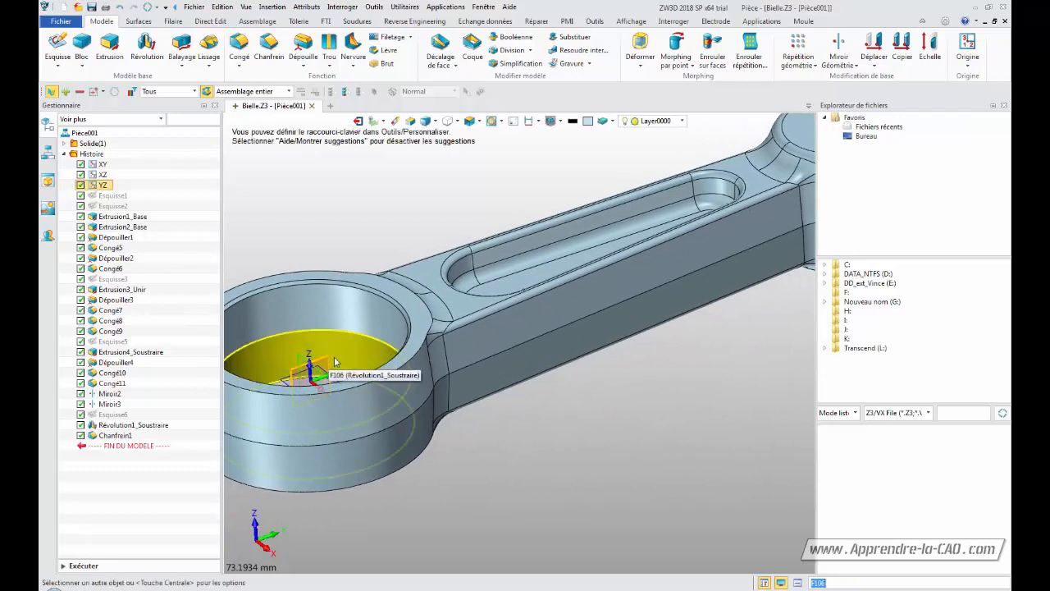
pyautogui.click(54, 47)
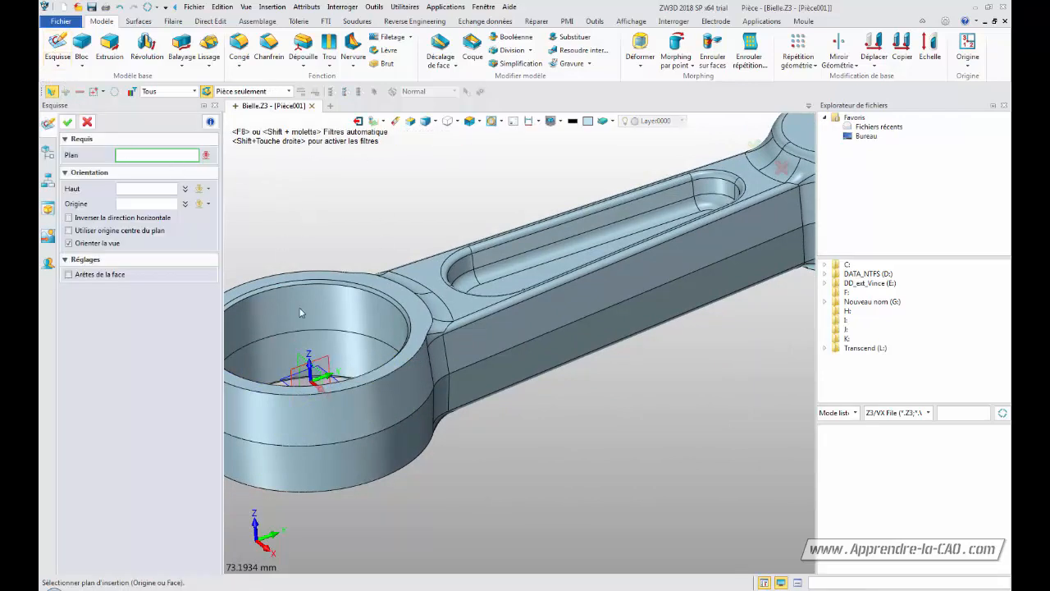
pyautogui.click(326, 361)
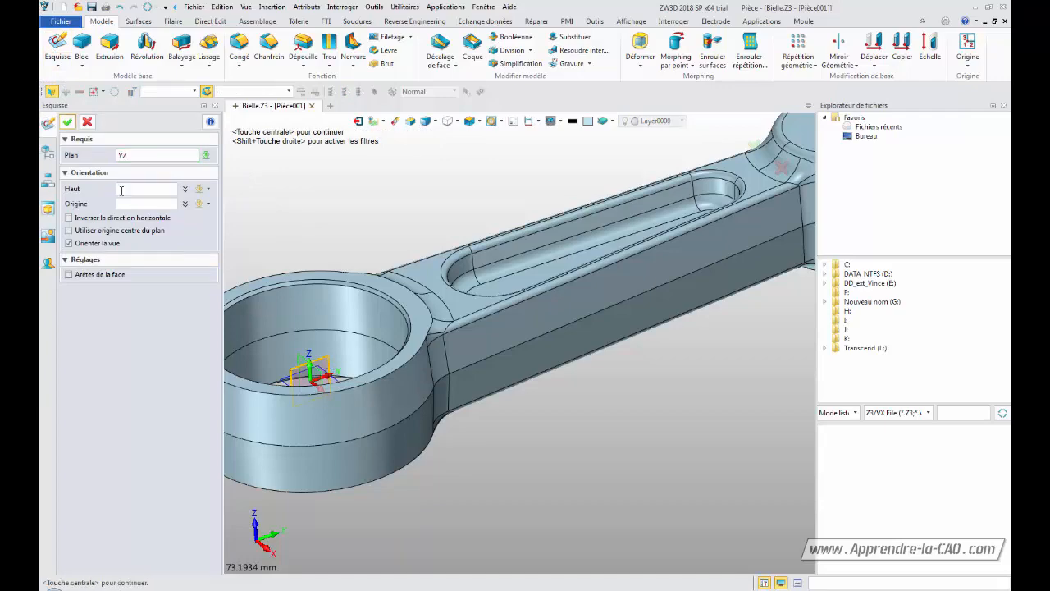
pyautogui.click(68, 121)
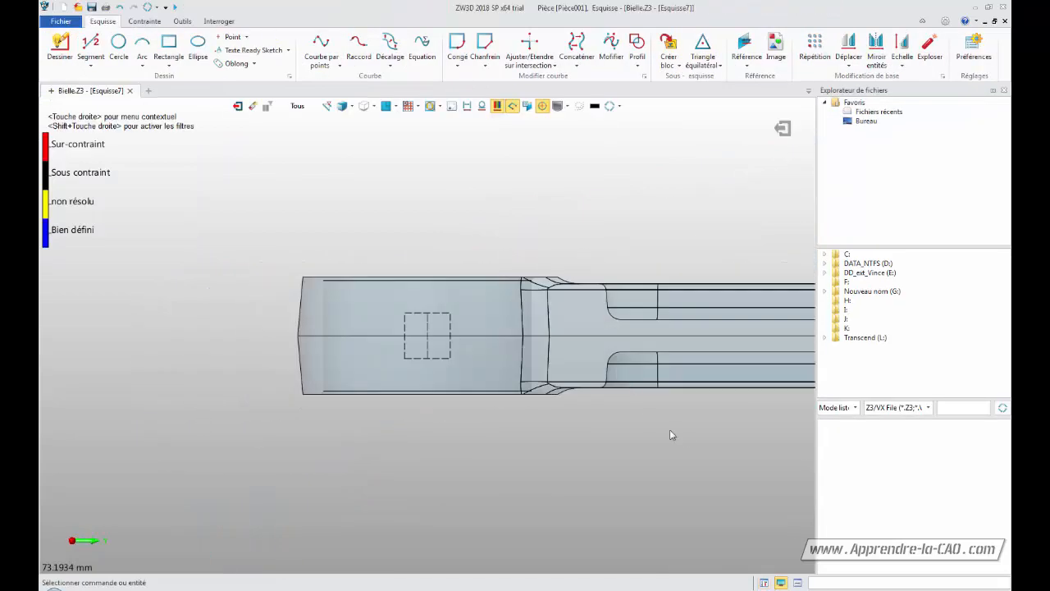
# Draw an open four-segment stepped polyline above the small-end boss, ending on the horizontal centre line
pyautogui.moveTo(334, 472); pyautogui.dragTo(384, 469, button='middle')
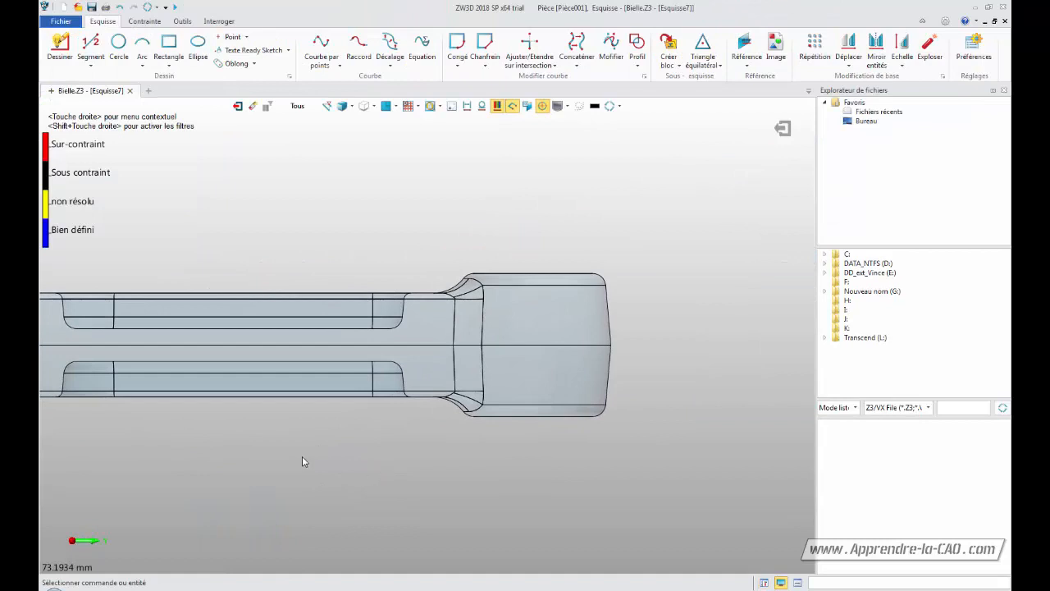
pyautogui.moveTo(302, 461); pyautogui.dragTo(332, 464, button='middle')
pyautogui.click(59, 48)
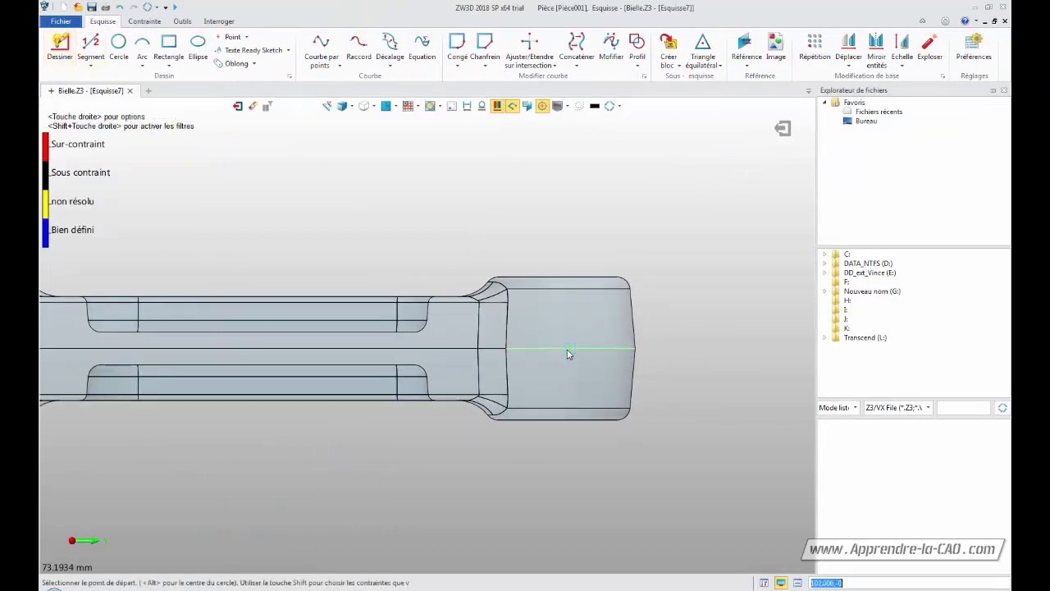
pyautogui.click(561, 242)
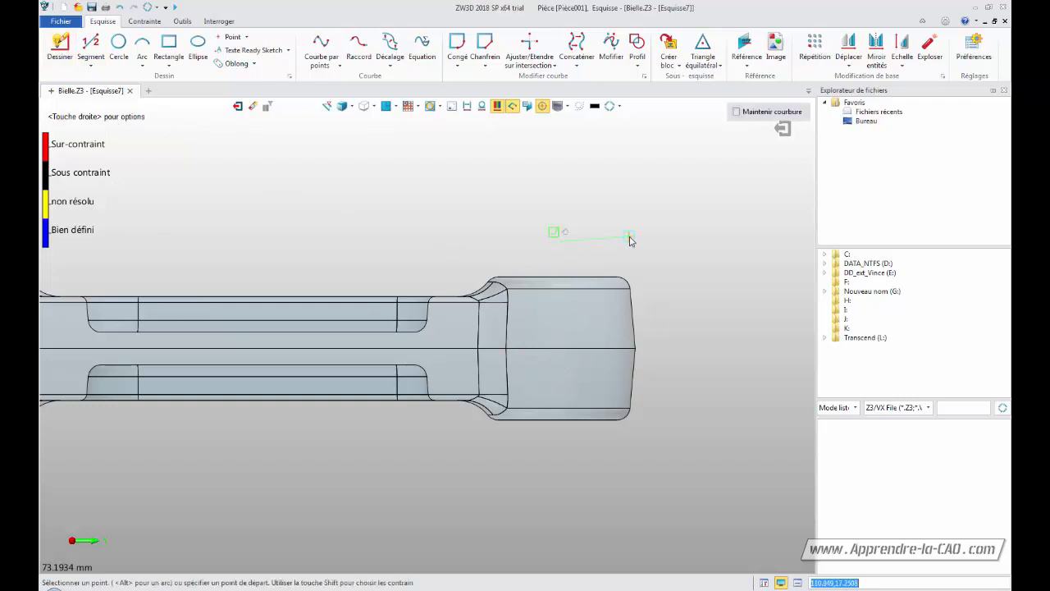
pyautogui.click(668, 241)
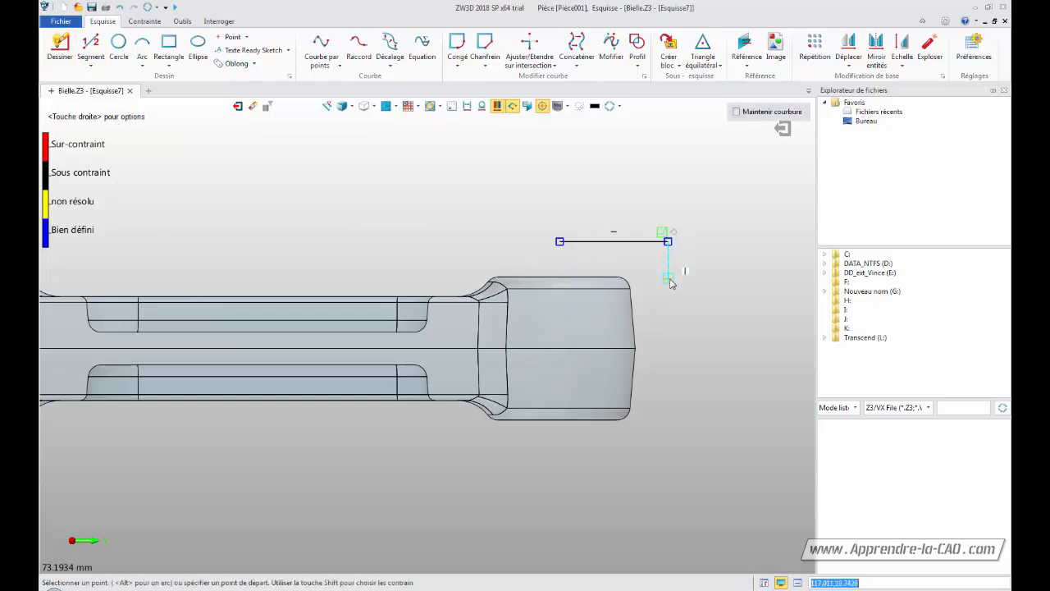
pyautogui.click(668, 287)
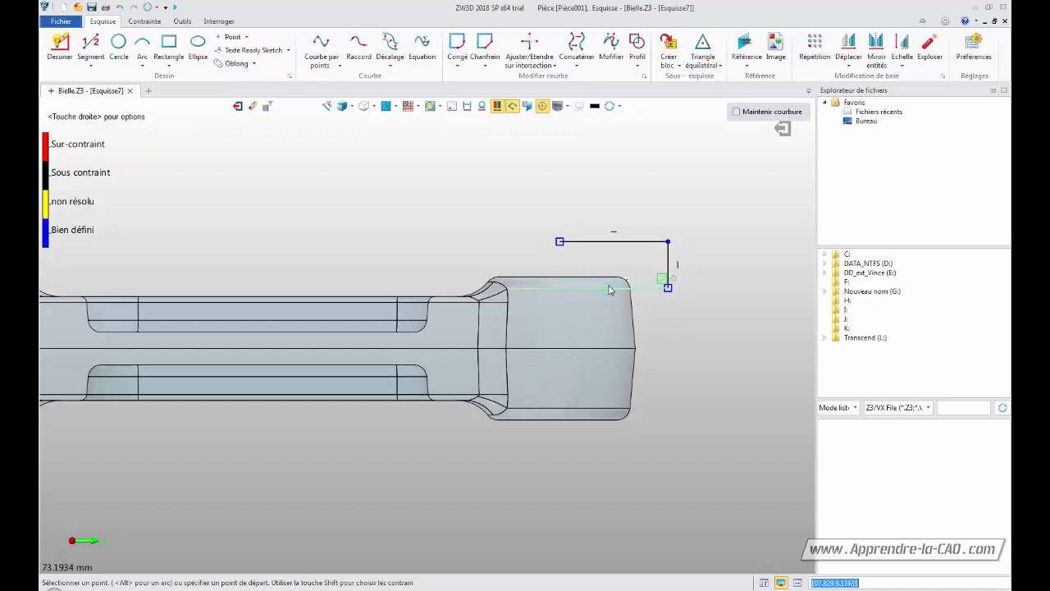
pyautogui.click(608, 288)
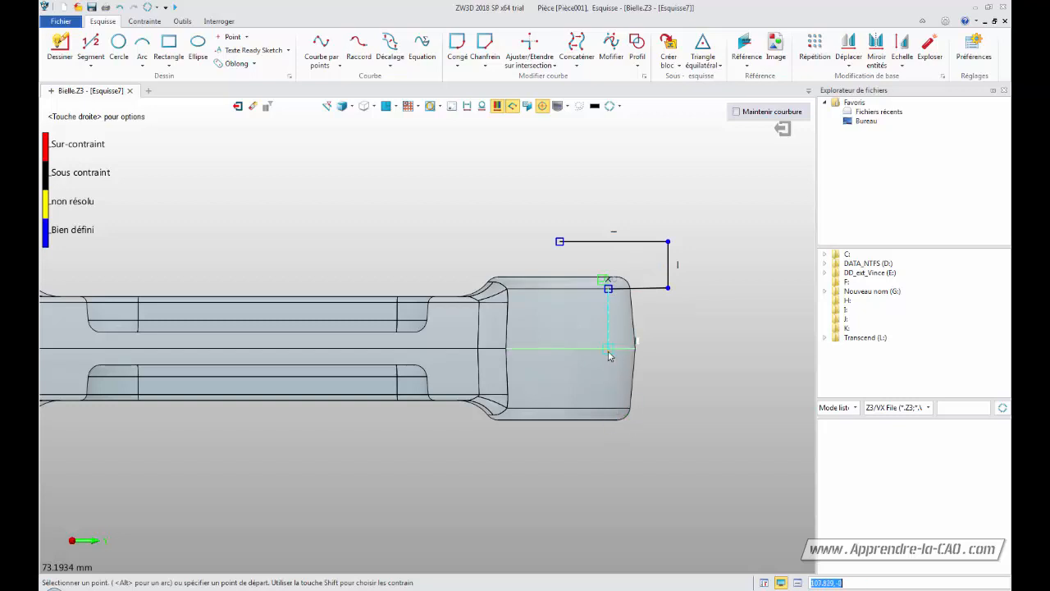
pyautogui.click(608, 348)
pyautogui.middleClick(608, 350)
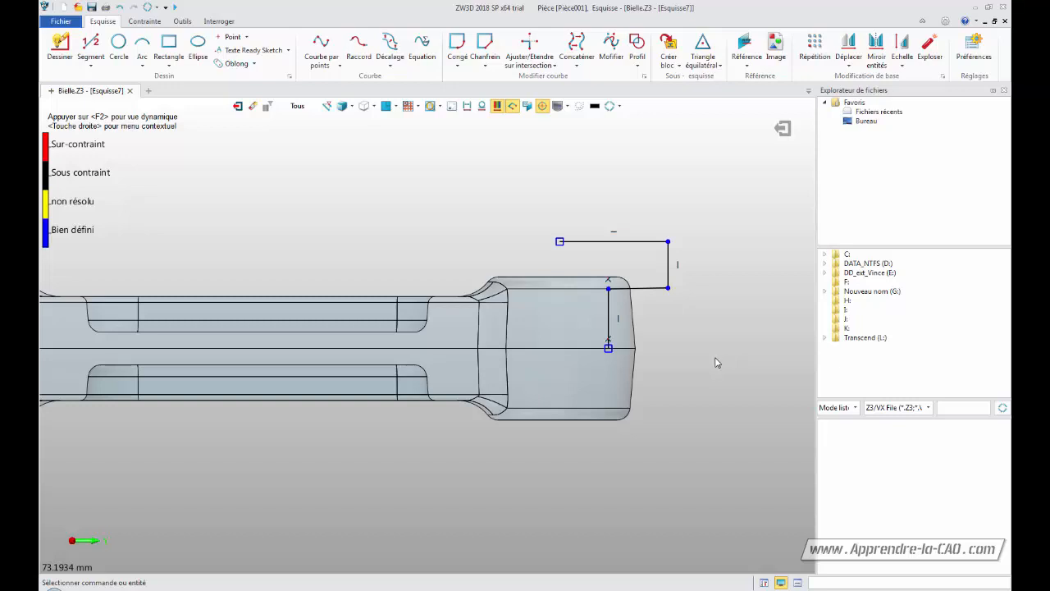
# Draw a vertical line from the polyline's left end down to the horizontal centre line
pyautogui.click(92, 46)
pyautogui.click(559, 241)
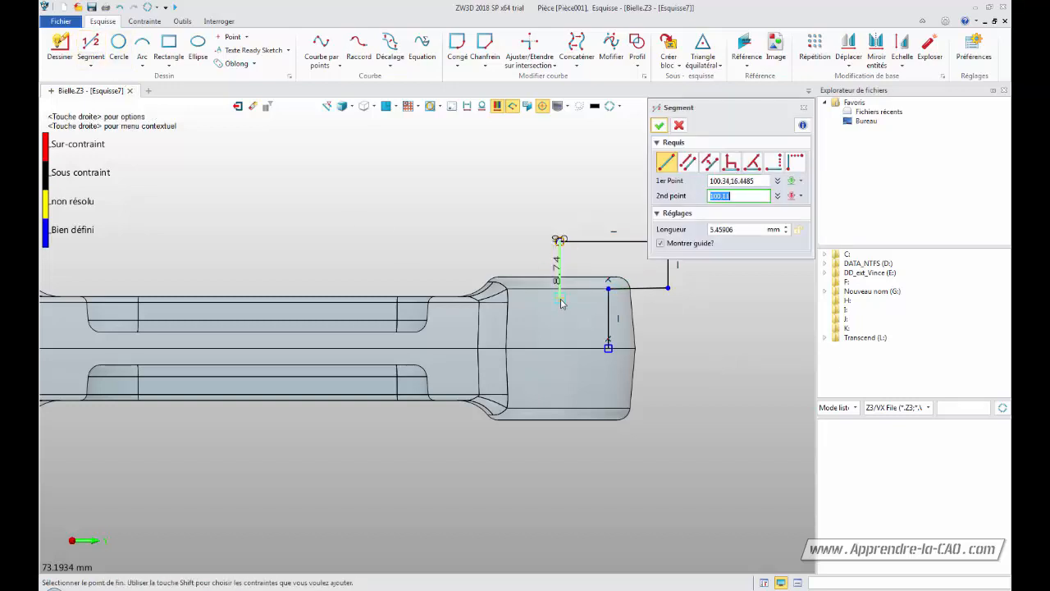
pyautogui.click(562, 351)
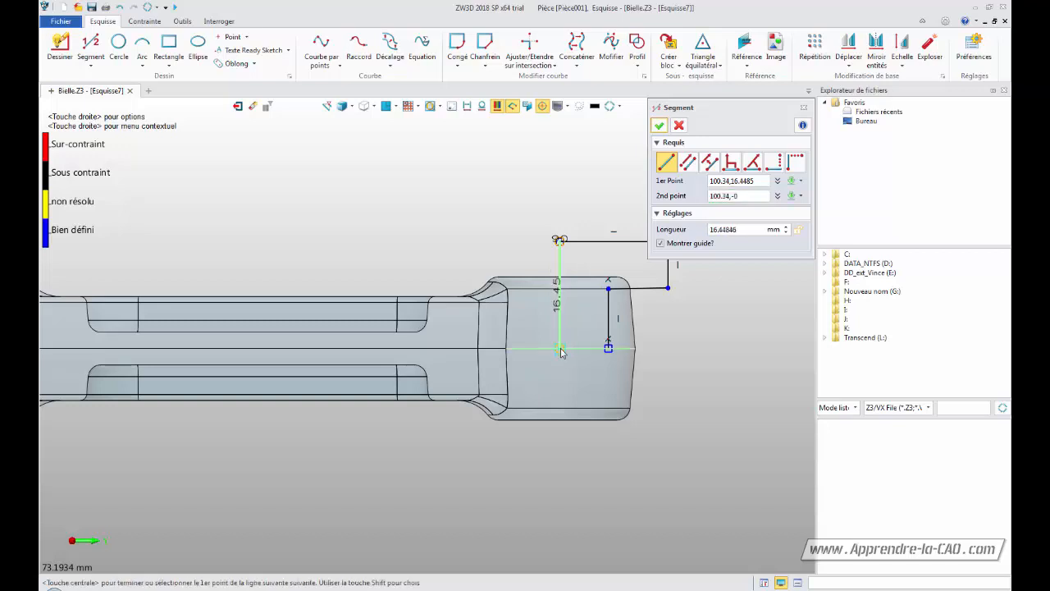
pyautogui.click(659, 125)
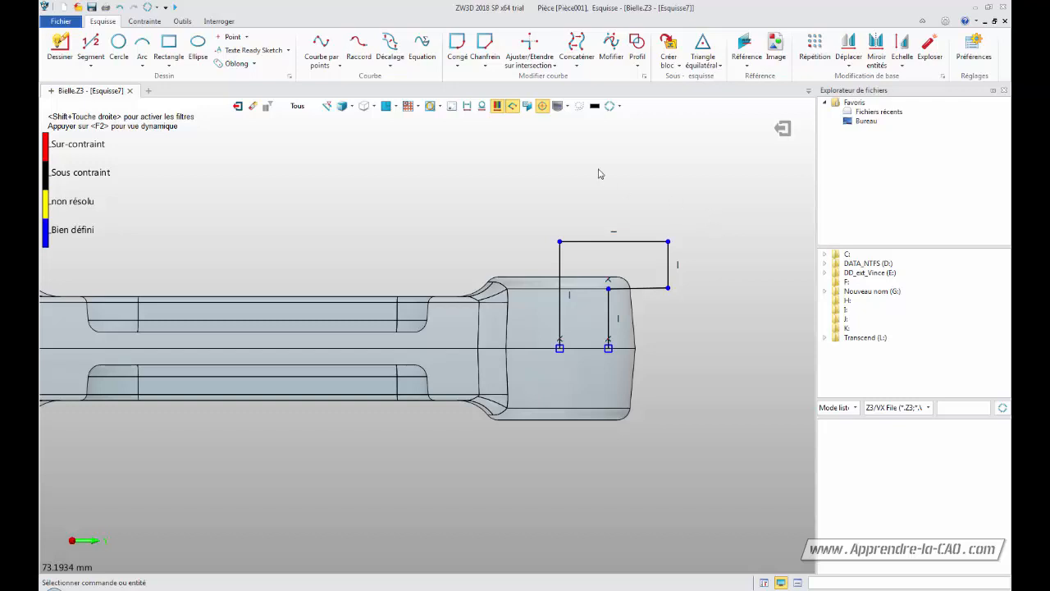
# Add a horizontal linear dimension of 8 mm between the two vertical lines' lower ends
pyautogui.click(145, 21)
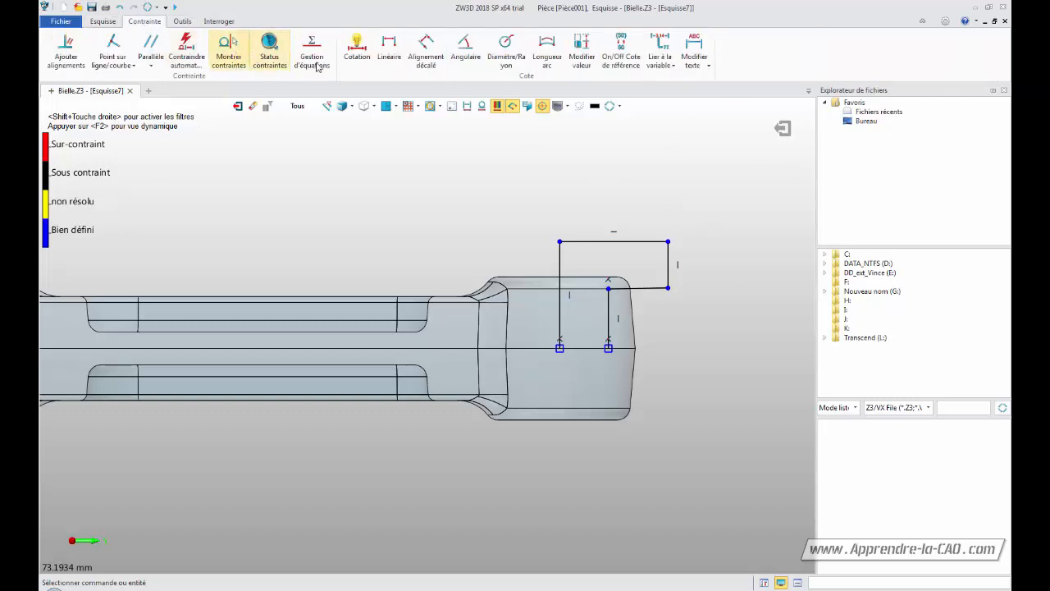
pyautogui.click(389, 48)
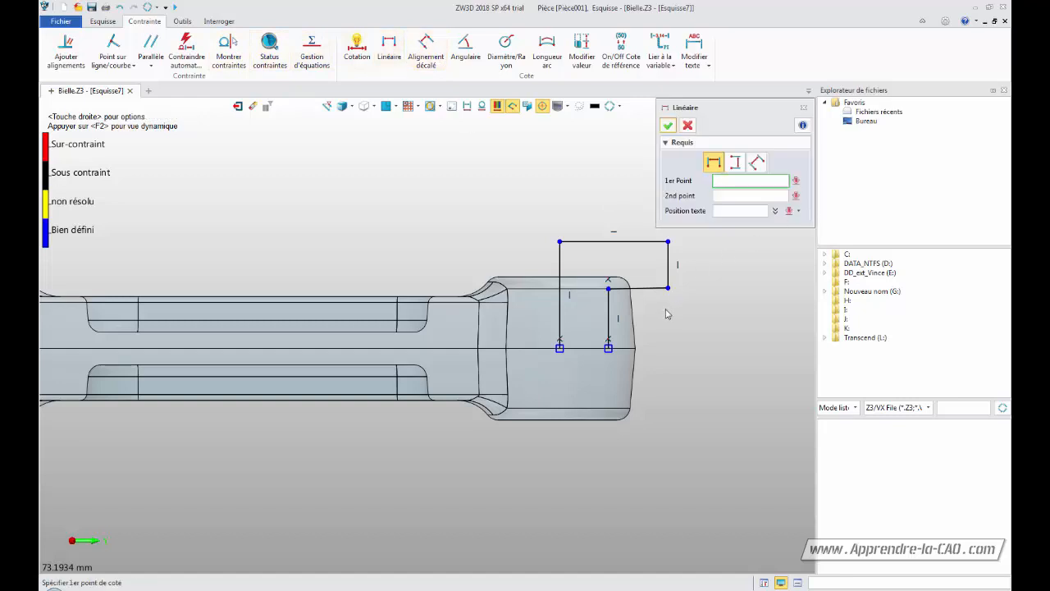
pyautogui.click(560, 272)
pyautogui.click(561, 349)
pyautogui.click(609, 350)
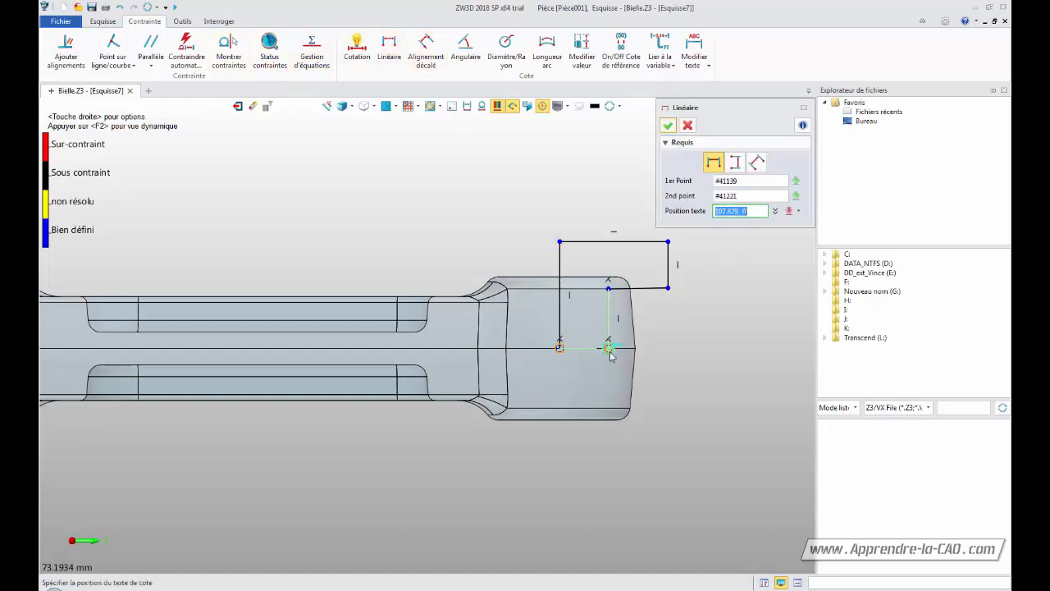
pyautogui.click(593, 450)
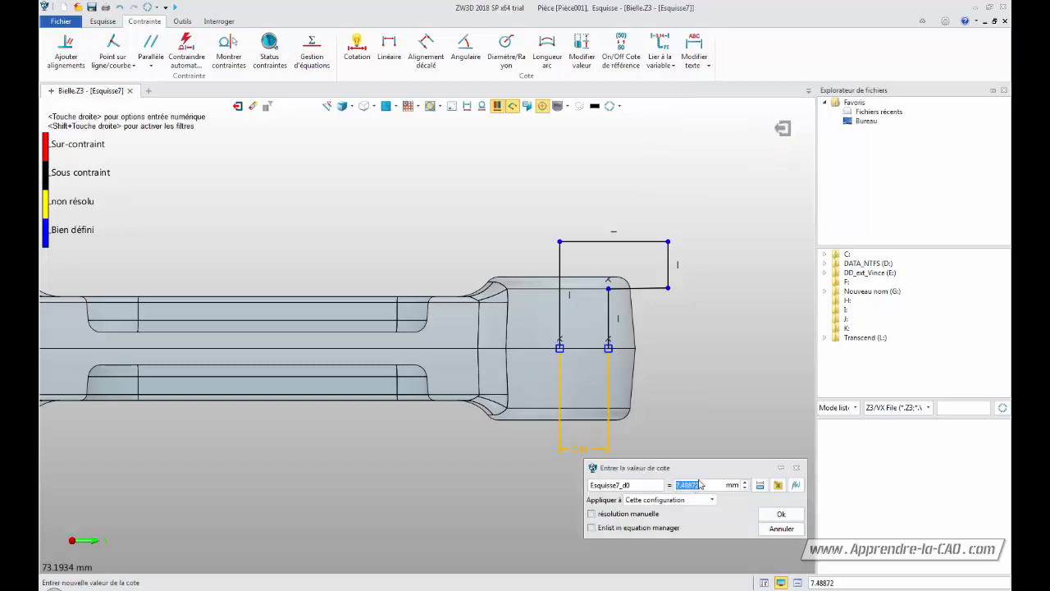
pyautogui.write('8')
pyautogui.press('Return')
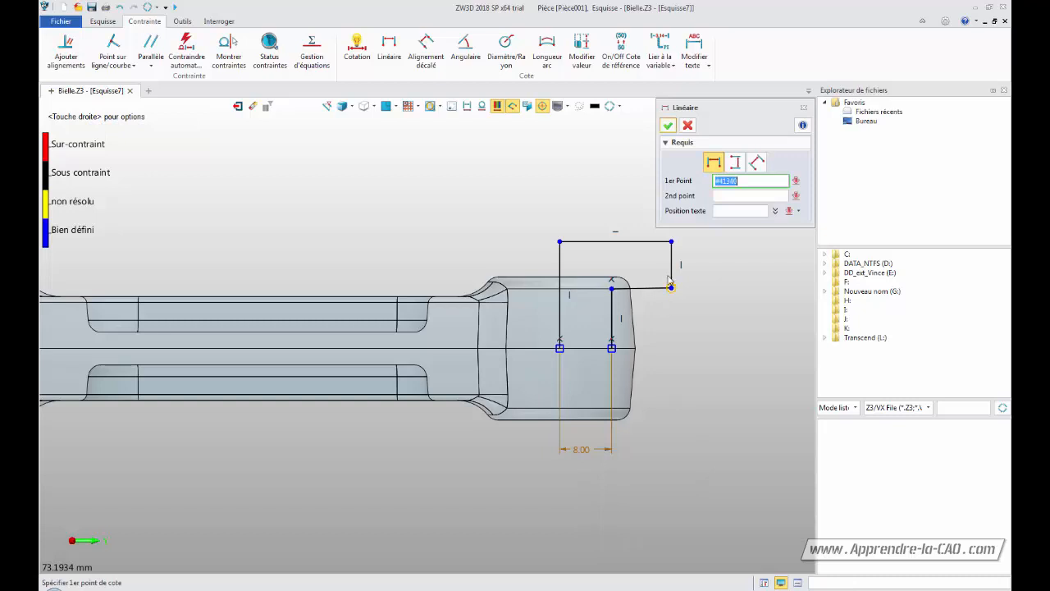
# Dimension the horizontal step from the inner vertical line's top to the right corner as 10 mm
pyautogui.click(612, 289)
pyautogui.click(671, 288)
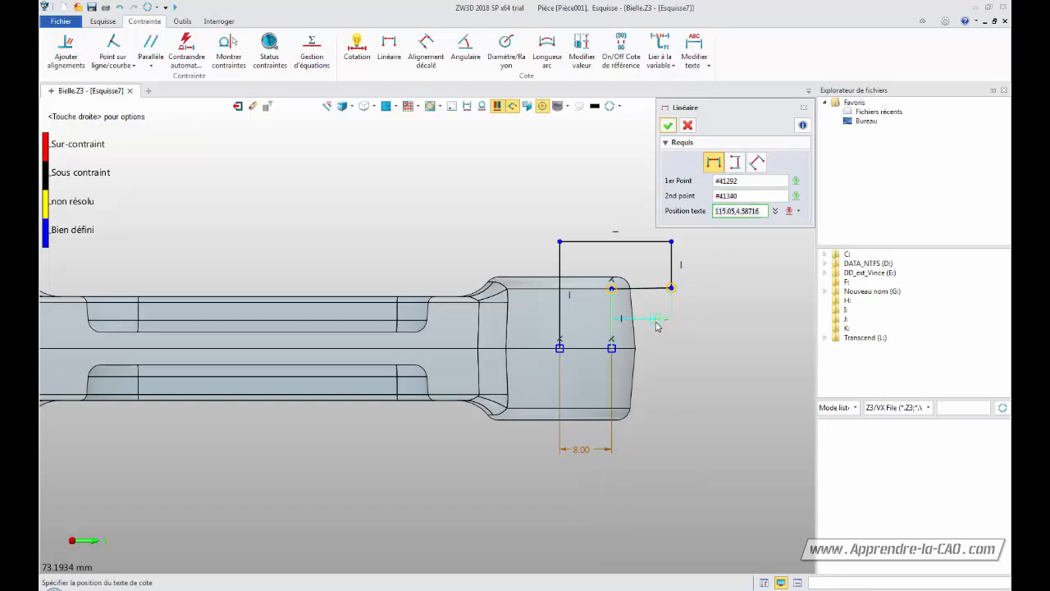
pyautogui.click(656, 326)
pyautogui.write('10')
pyautogui.press('Return')
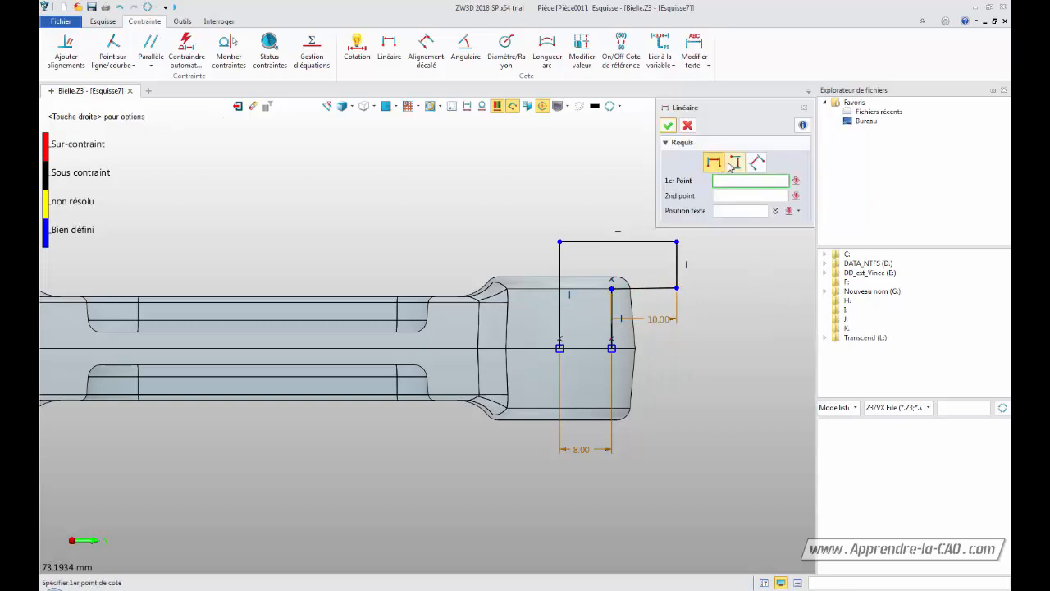
# Add a vertical dimension of 9 mm from the centre-line endpoint to the right step corner
pyautogui.click(733, 165)
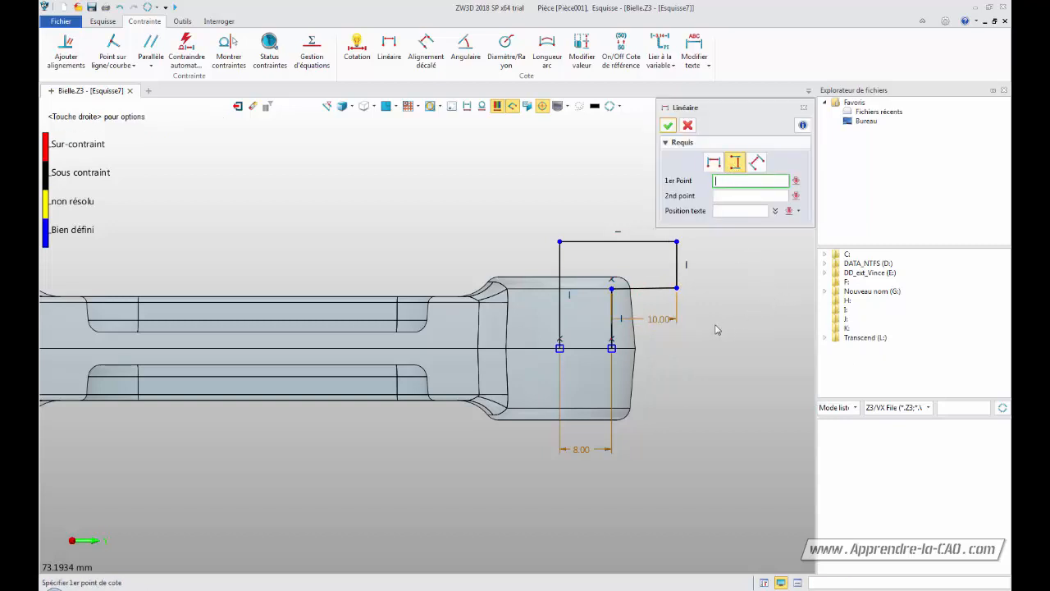
pyautogui.click(612, 348)
pyautogui.click(677, 288)
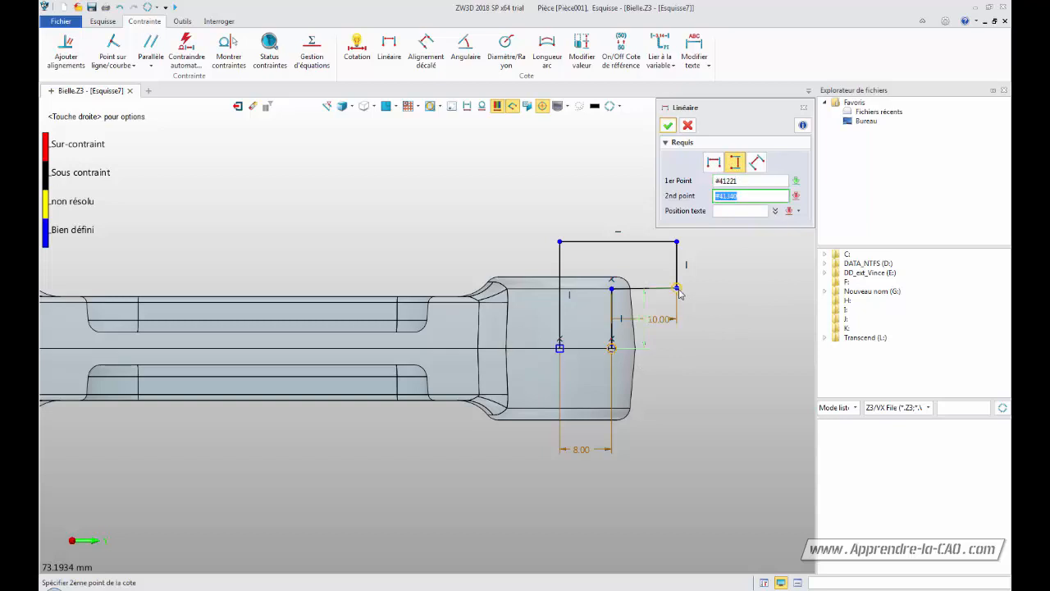
pyautogui.click(721, 328)
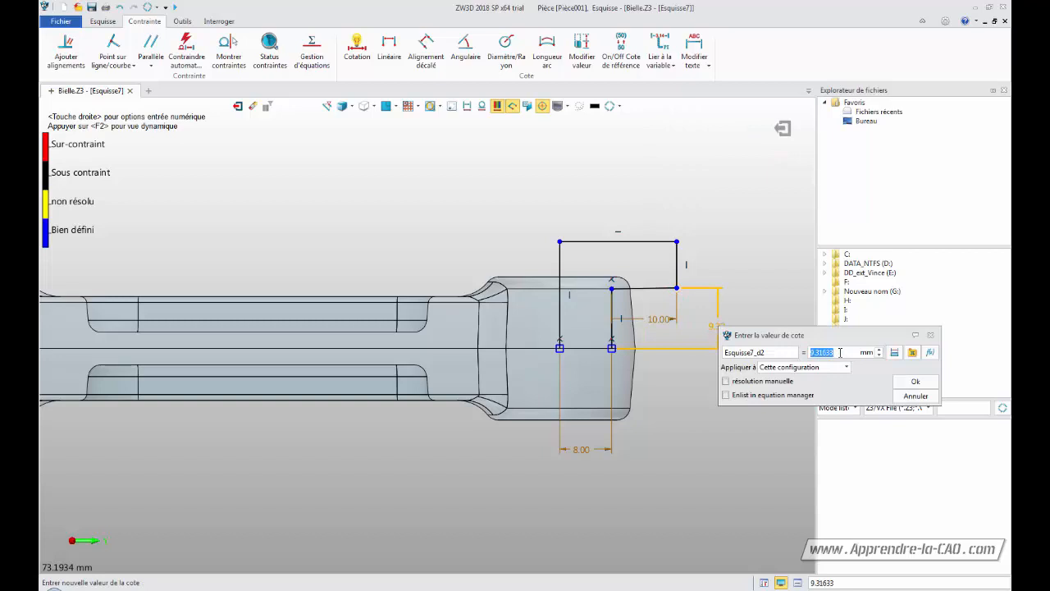
pyautogui.write('9')
pyautogui.press('Return')
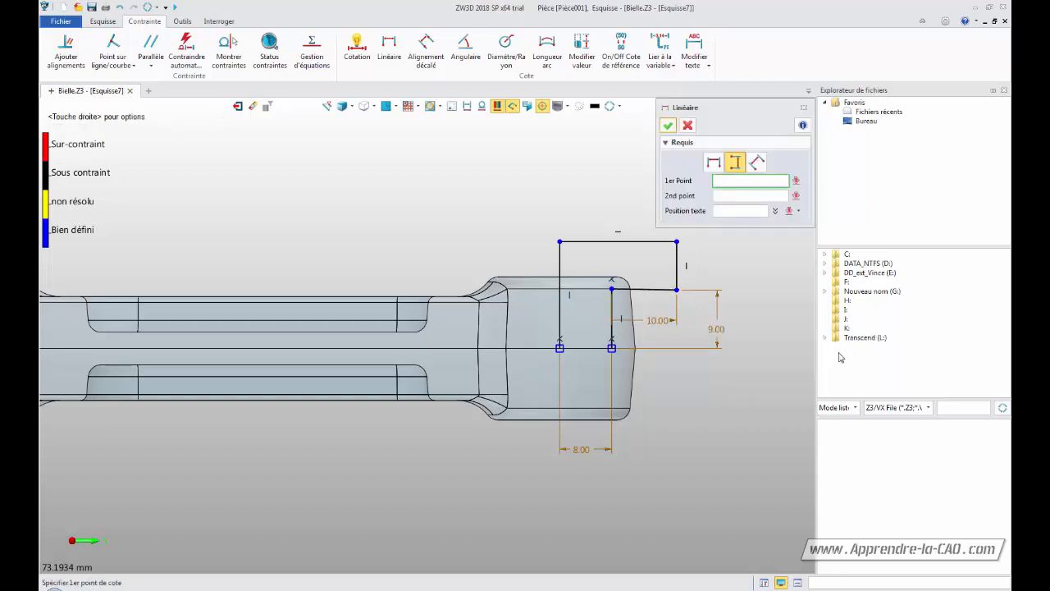
# Dimension the right vertical edge of the profile as 5 mm
pyautogui.click(676, 290)
pyautogui.click(677, 241)
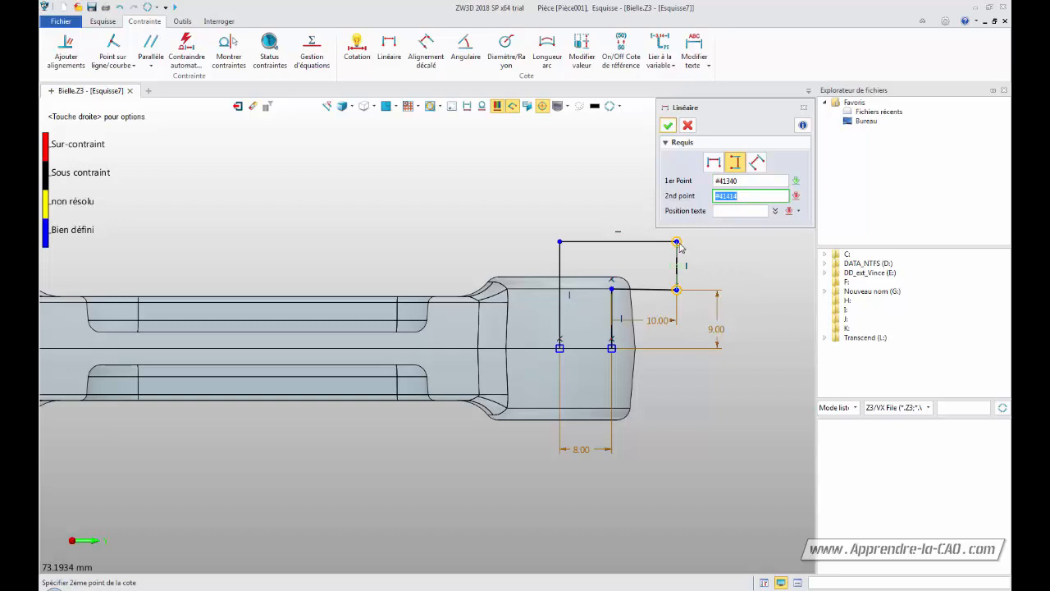
pyautogui.click(725, 268)
pyautogui.write('5')
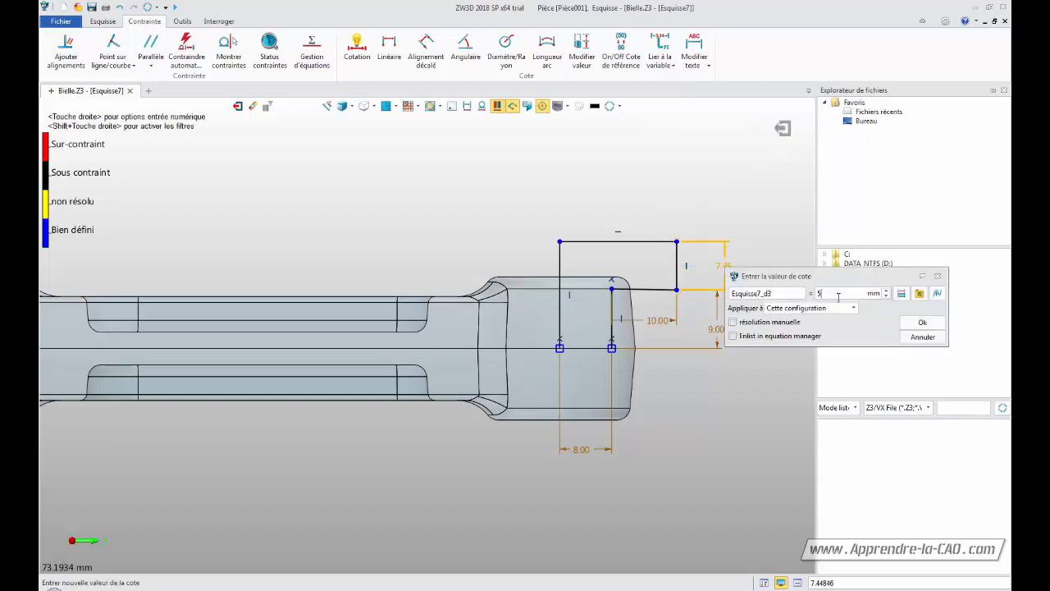
pyautogui.press('Return')
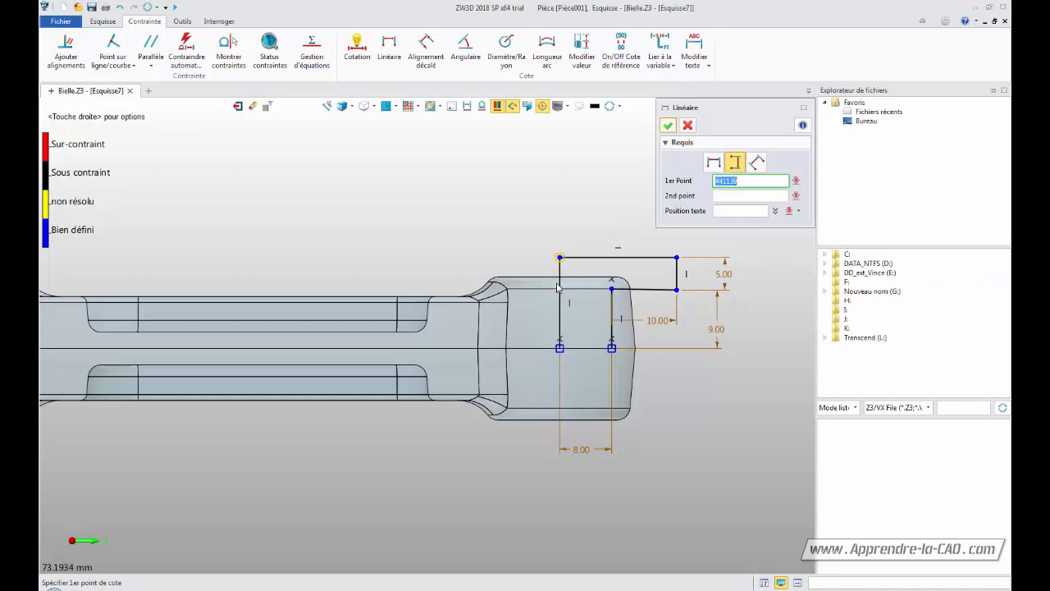
# Dimension the horizontal distance from the big-end bore centre to the profile's left vertical line as 100 mm
pyautogui.moveTo(395, 219)
pyautogui.mouseDown(button='middle')
pyautogui.moveTo(461, 227)
pyautogui.moveTo(552, 216)
pyautogui.moveTo(551, 239)
pyautogui.mouseUp(button='middle')
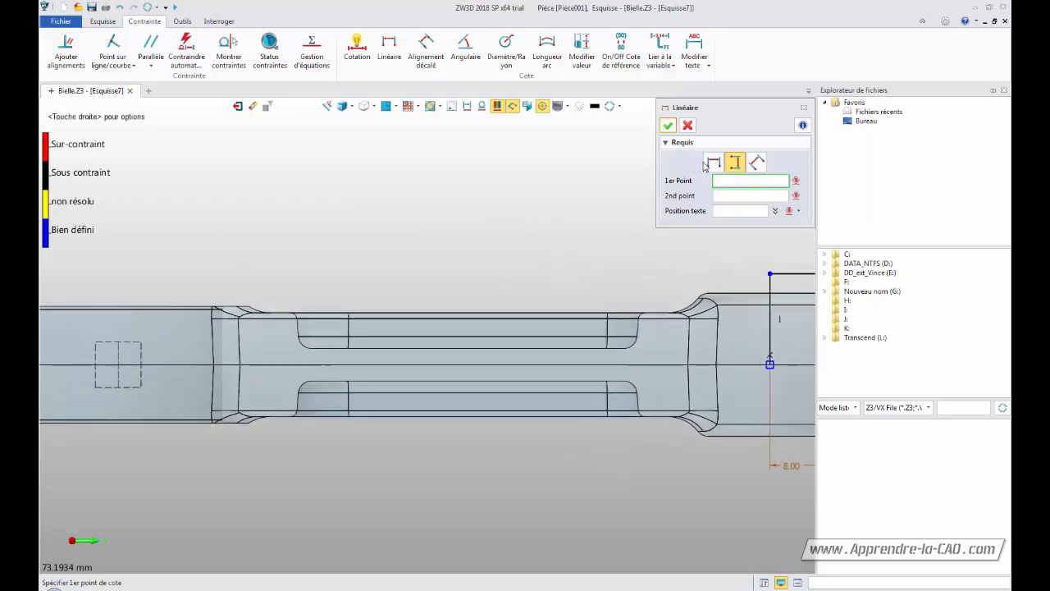
pyautogui.click(770, 363)
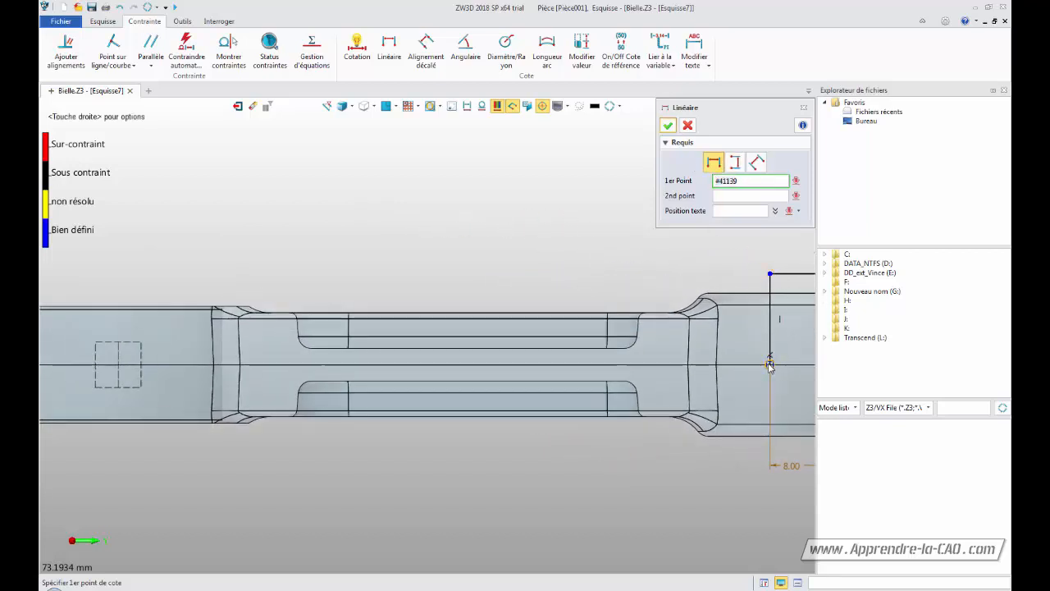
pyautogui.moveTo(311, 232); pyautogui.dragTo(573, 291, button='middle')
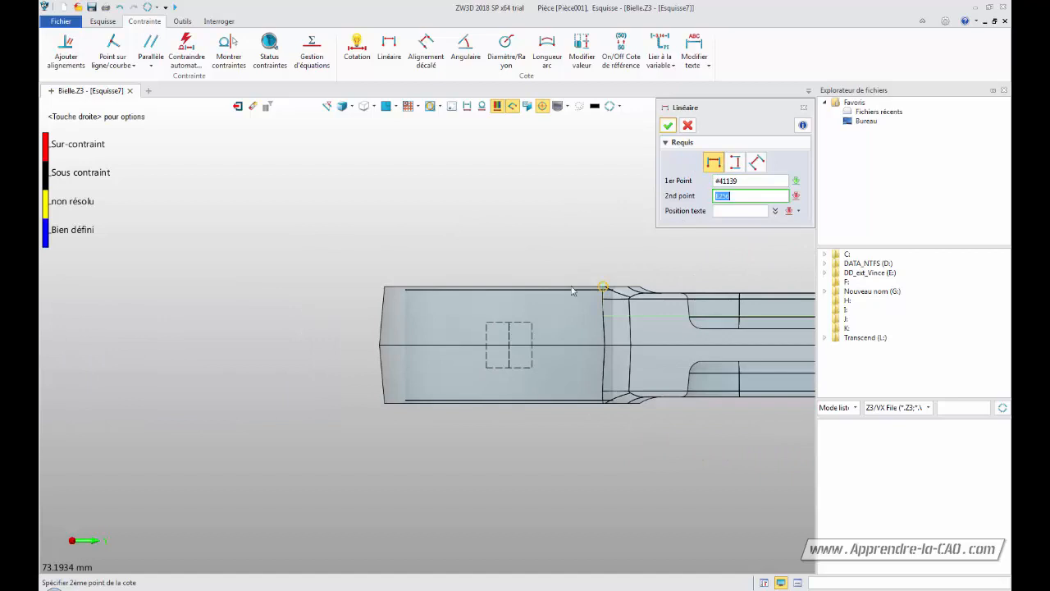
pyautogui.click(509, 348)
pyautogui.moveTo(509, 349)
pyautogui.mouseDown(button='middle')
pyautogui.moveTo(422, 258)
pyautogui.moveTo(364, 261)
pyautogui.mouseUp(button='middle')
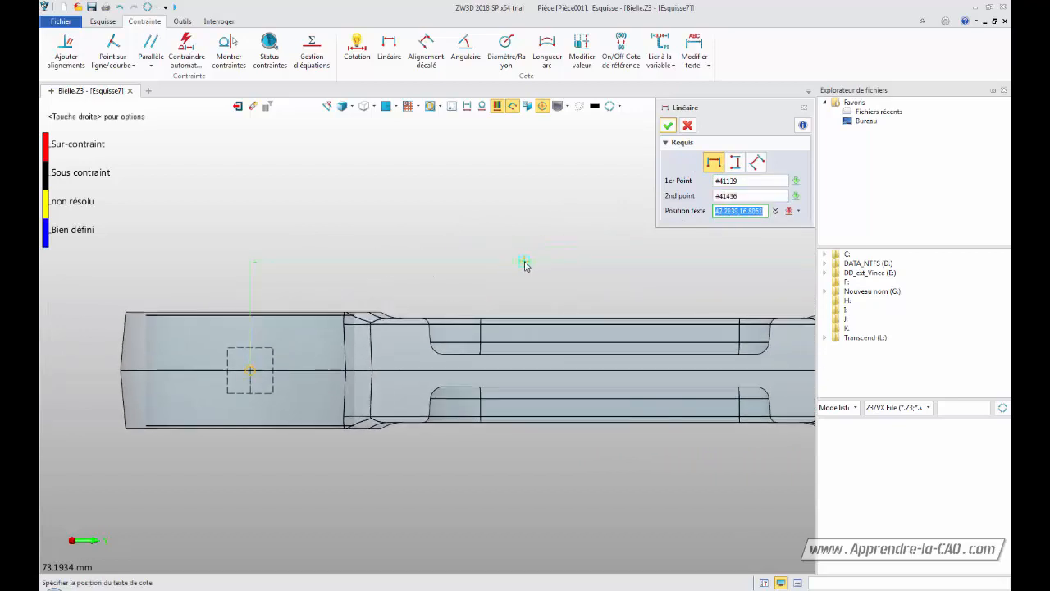
pyautogui.click(524, 263)
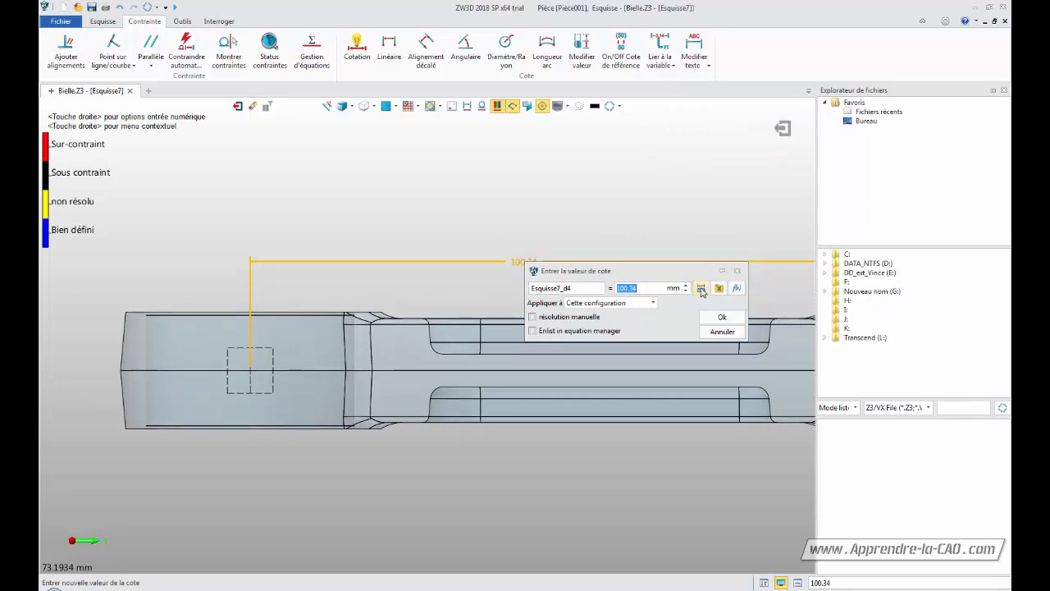
pyautogui.click(701, 288)
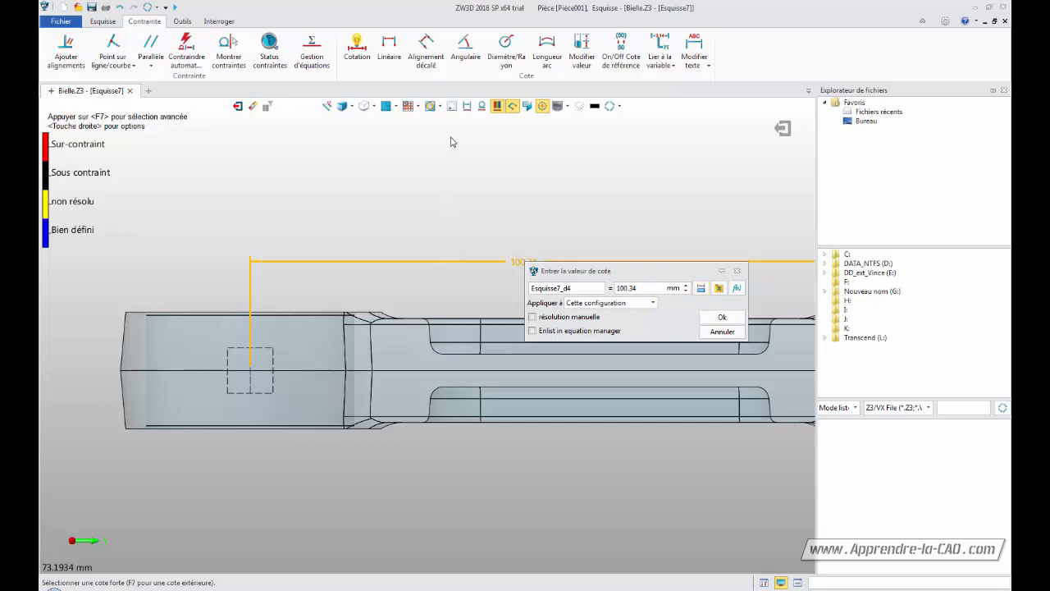
pyautogui.click(467, 108)
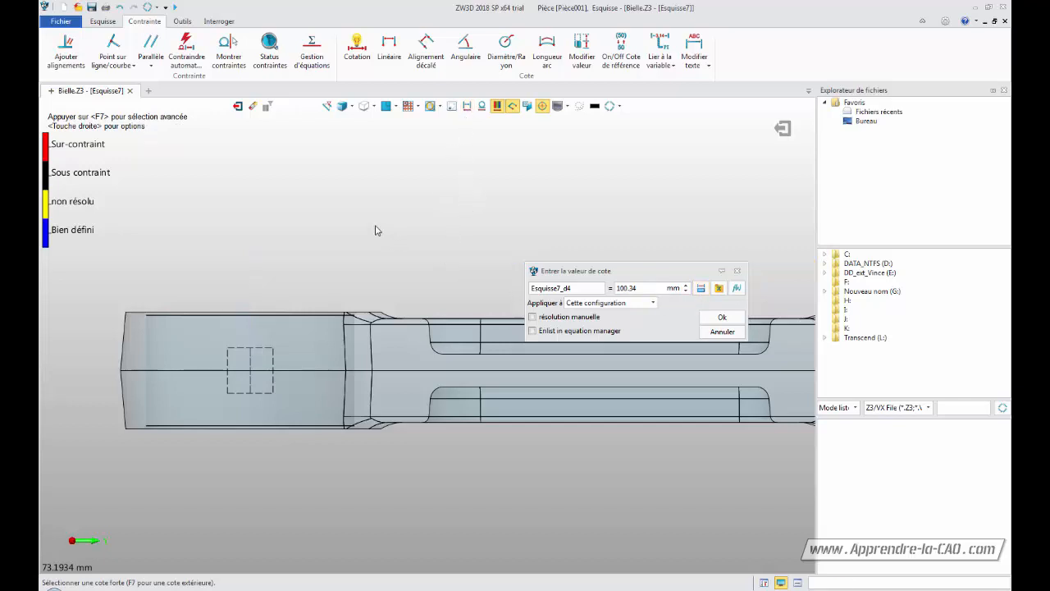
pyautogui.moveTo(391, 227)
pyautogui.mouseDown(button='middle')
pyautogui.moveTo(439, 265)
pyautogui.moveTo(440, 197)
pyautogui.moveTo(127, 213)
pyautogui.moveTo(134, 265)
pyautogui.moveTo(261, 268)
pyautogui.moveTo(432, 186)
pyautogui.moveTo(246, 228)
pyautogui.moveTo(405, 241)
pyautogui.mouseUp(button='middle')
pyautogui.click(468, 109)
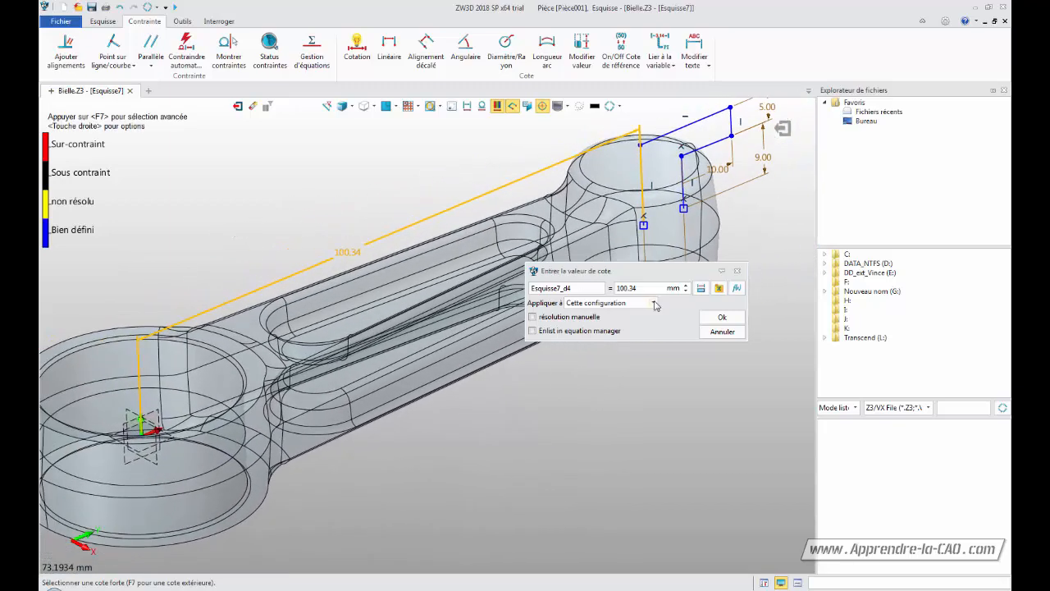
pyautogui.moveTo(629, 288); pyautogui.dragTo(645, 289)
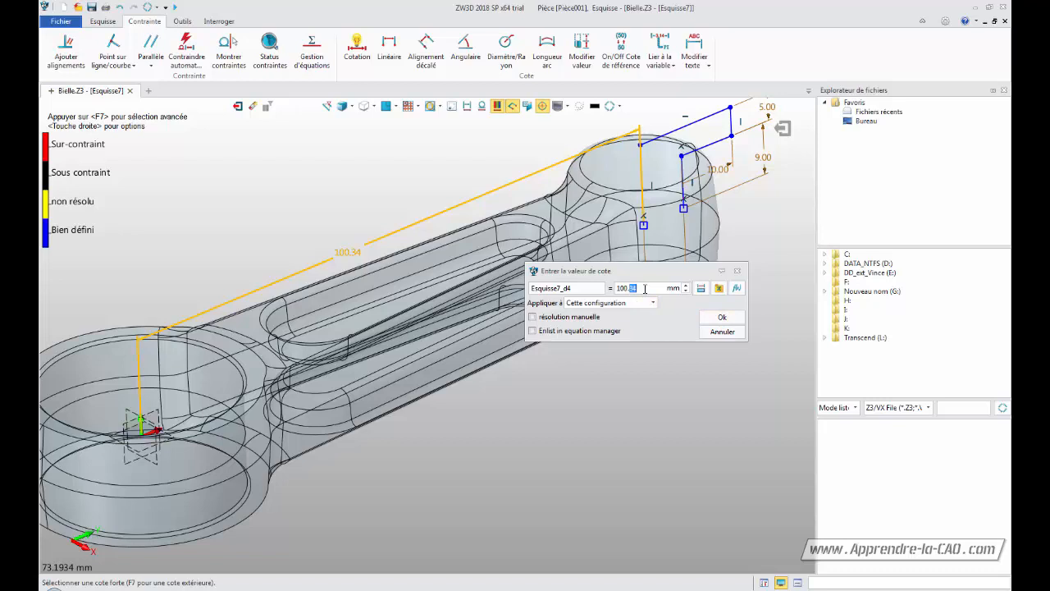
pyautogui.write('1')
pyautogui.click(723, 319)
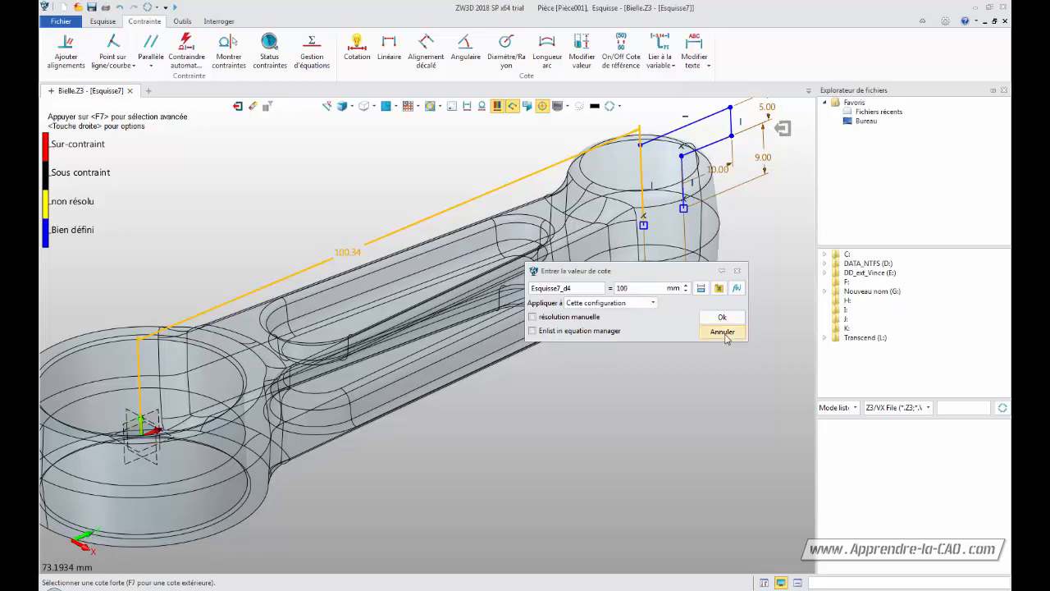
pyautogui.click(723, 332)
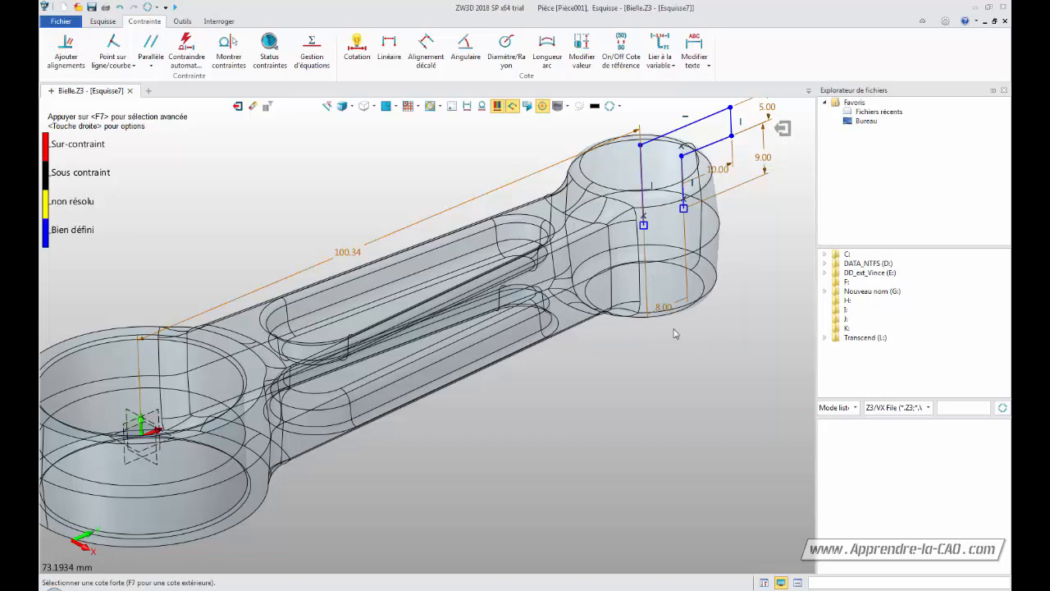
# Enter 100 mm for the distance from the big-end bore centre to the profile's left vertical line and close the Linear dimension tool
pyautogui.click(344, 253)
pyautogui.write('1')
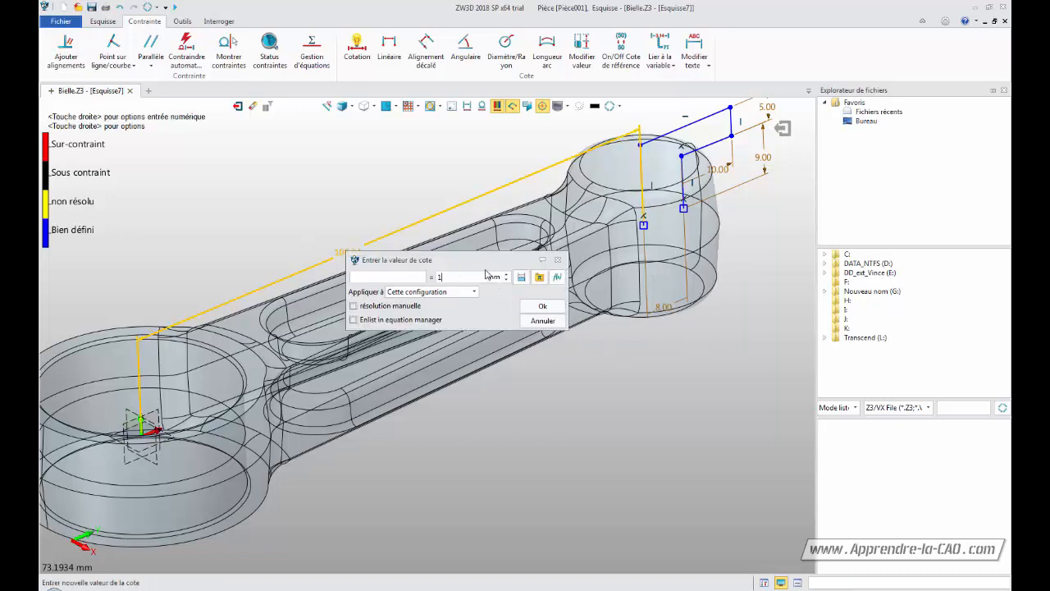
pyautogui.write('00')
pyautogui.press('Return')
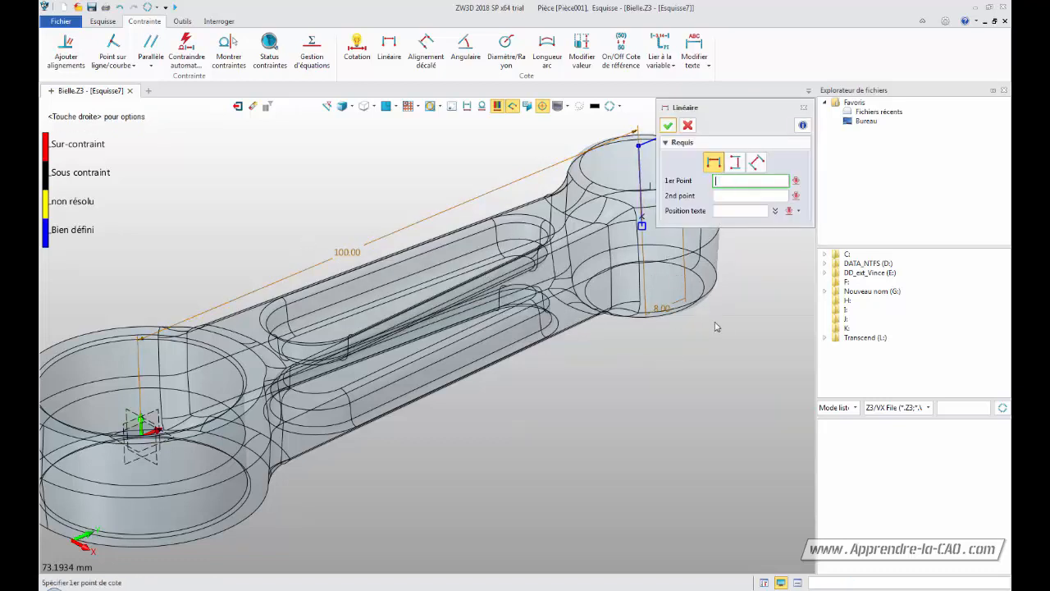
pyautogui.click(668, 125)
# Mirror the five profile lines about the sketch's horizontal axis, keeping the originals, and exit the sketch
pyautogui.moveTo(597, 440); pyautogui.dragTo(608, 403, button='middle')
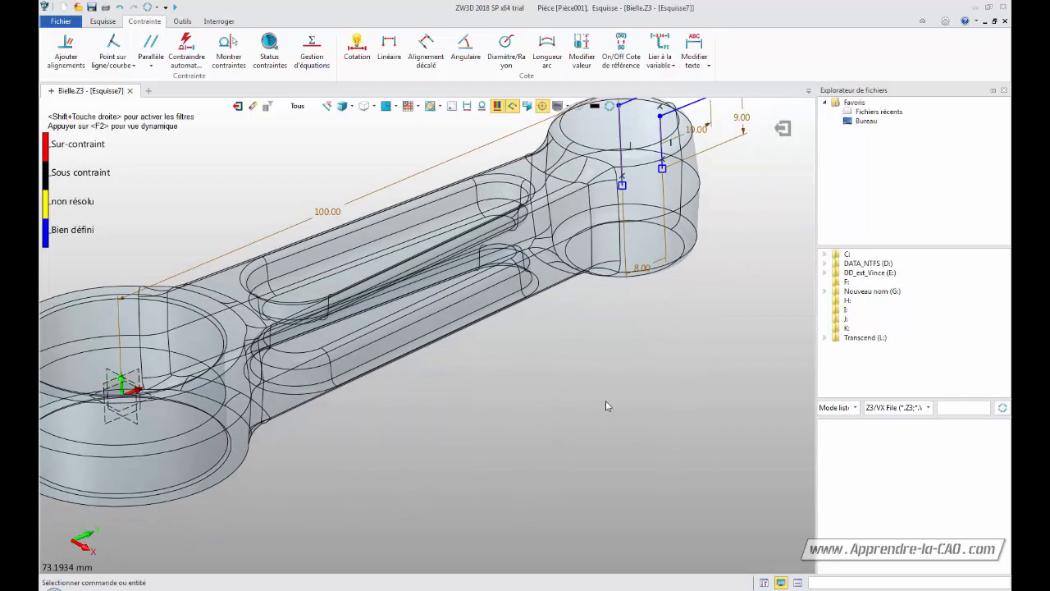
pyautogui.moveTo(603, 324); pyautogui.dragTo(569, 410, button='middle')
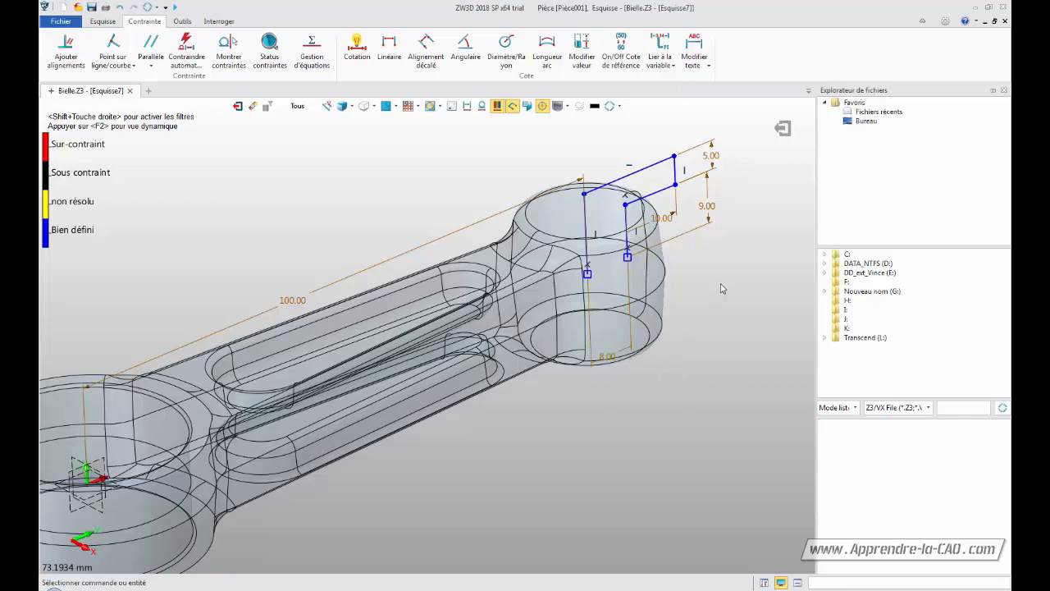
pyautogui.click(104, 21)
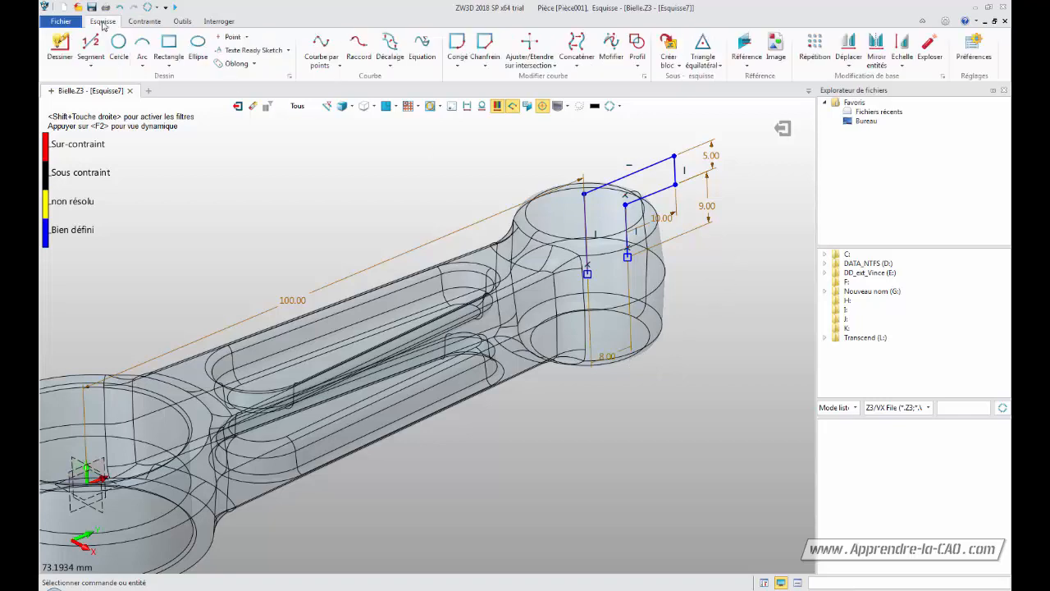
pyautogui.click(876, 50)
pyautogui.click(586, 220)
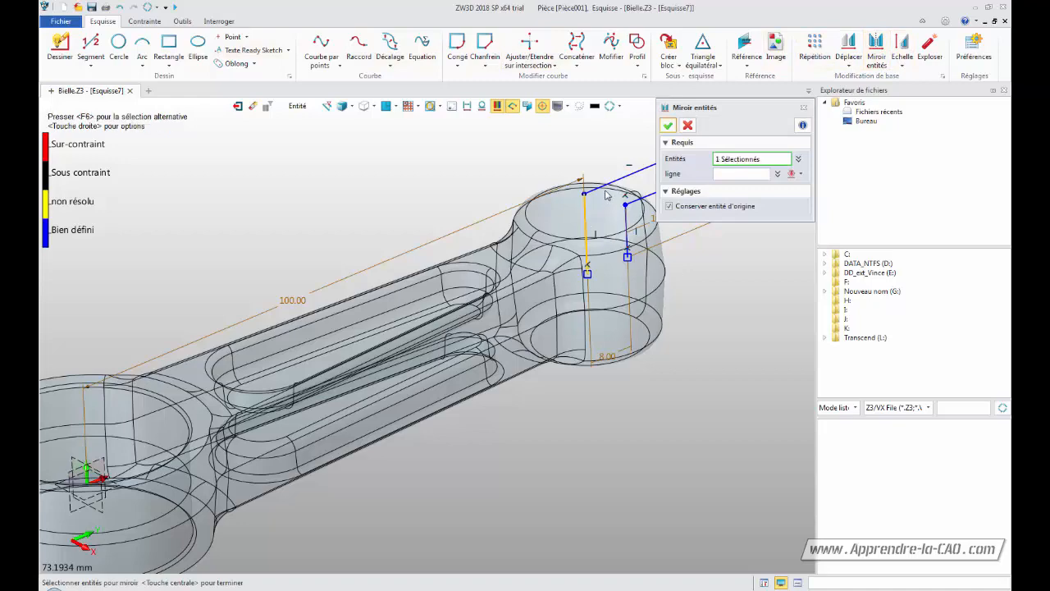
pyautogui.click(604, 187)
pyautogui.moveTo(592, 133); pyautogui.dragTo(436, 167, button='middle')
pyautogui.click(518, 205)
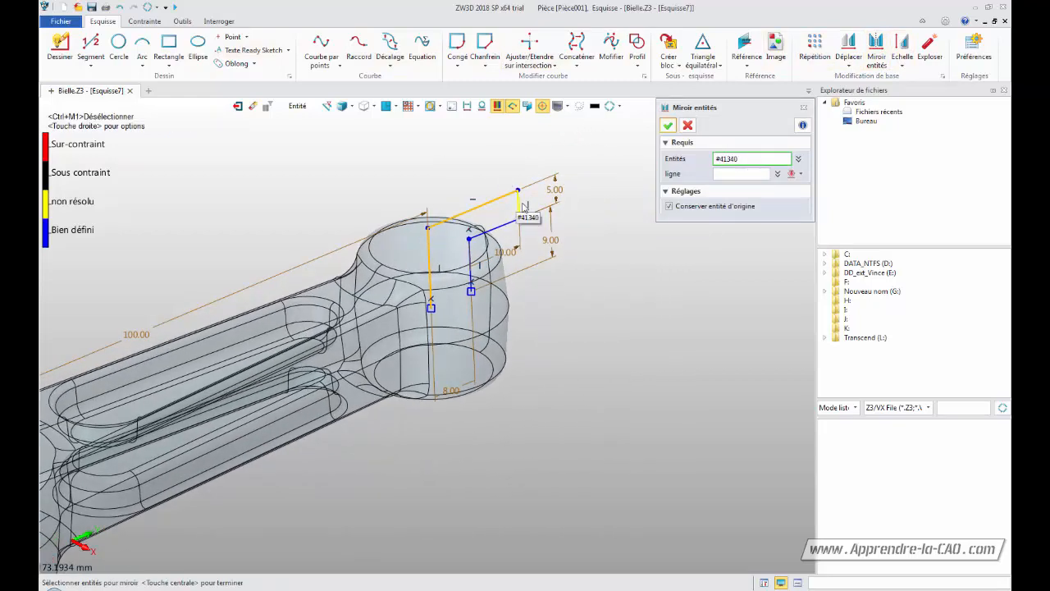
pyautogui.click(493, 228)
pyautogui.click(469, 264)
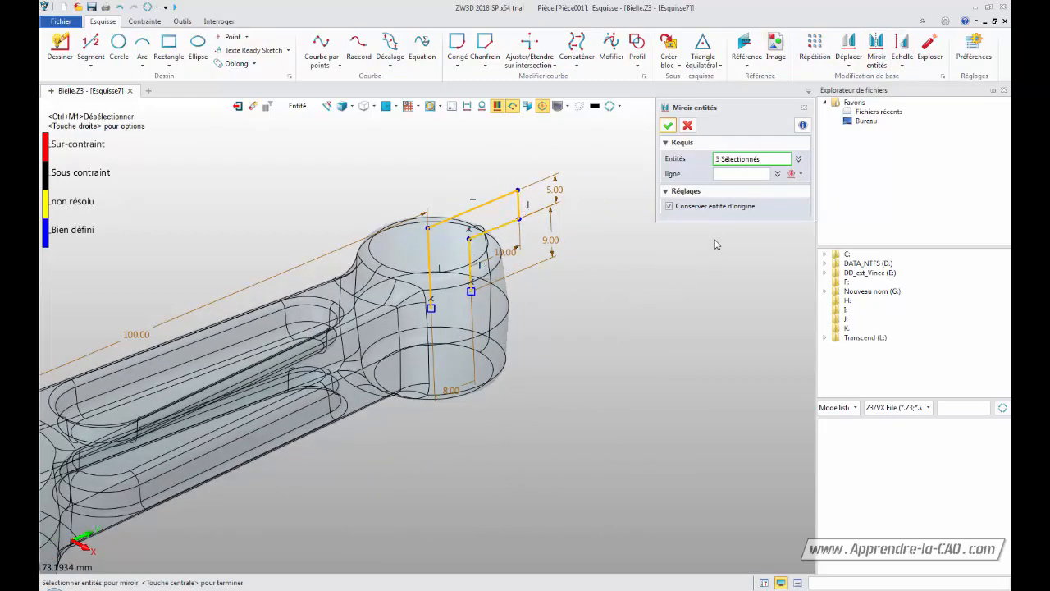
pyautogui.click(728, 174)
pyautogui.moveTo(594, 374); pyautogui.dragTo(786, 307, button='middle')
pyautogui.click(143, 445)
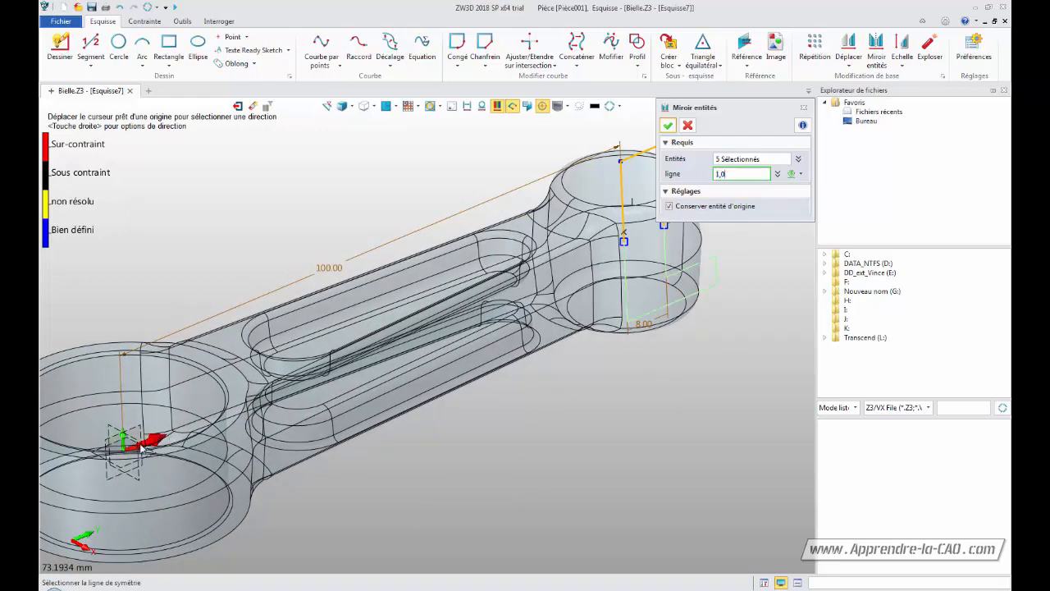
pyautogui.middleClick(144, 445)
pyautogui.click(669, 127)
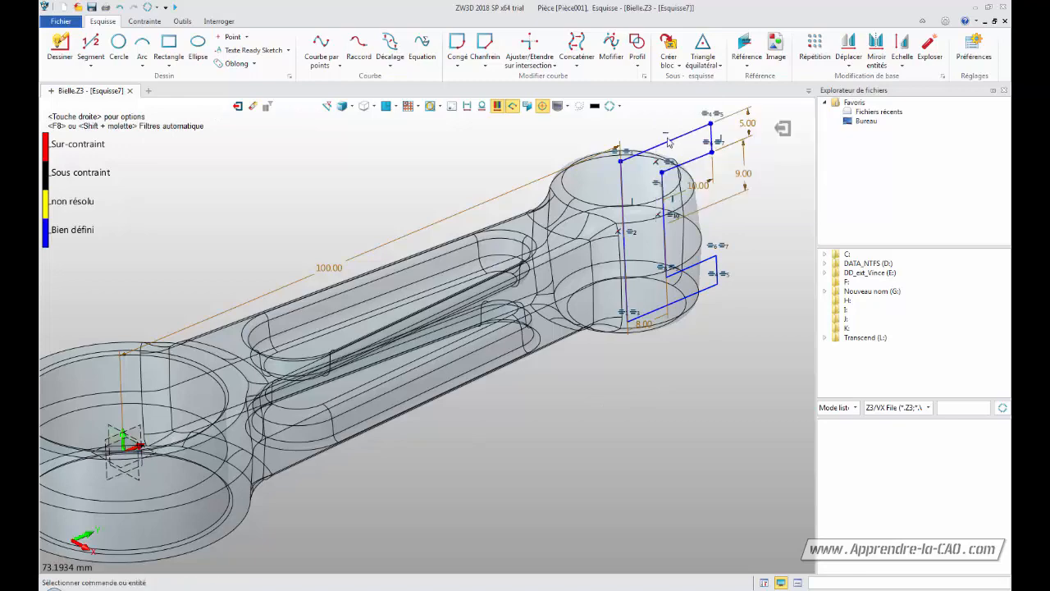
pyautogui.moveTo(747, 311); pyautogui.dragTo(613, 352, button='middle')
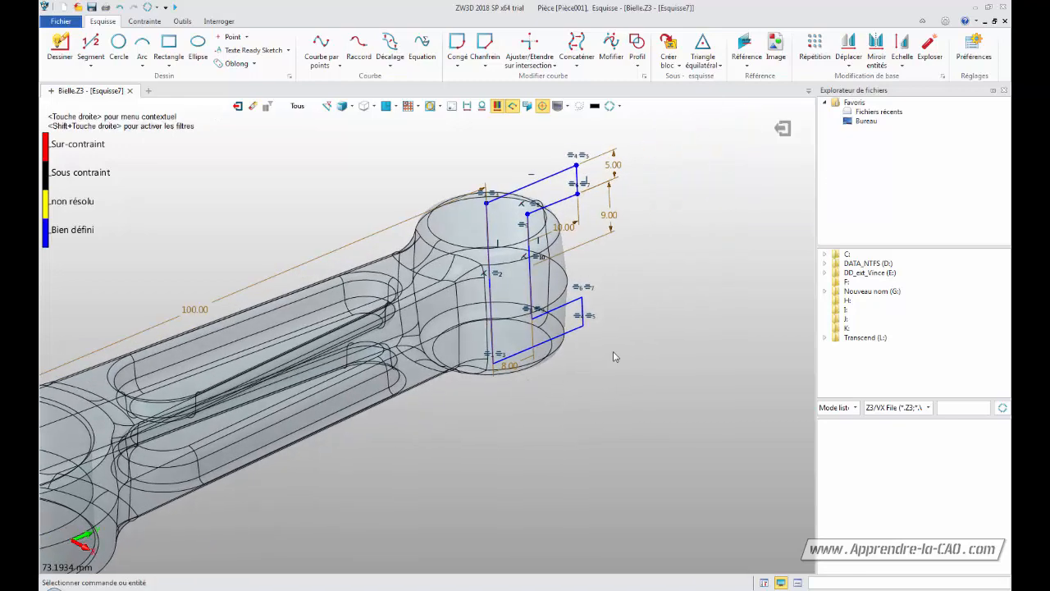
pyautogui.click(782, 128)
# Reopen the sketch and delete both halves of the profile's left vertical line
pyautogui.moveTo(521, 439); pyautogui.dragTo(572, 389, button='middle')
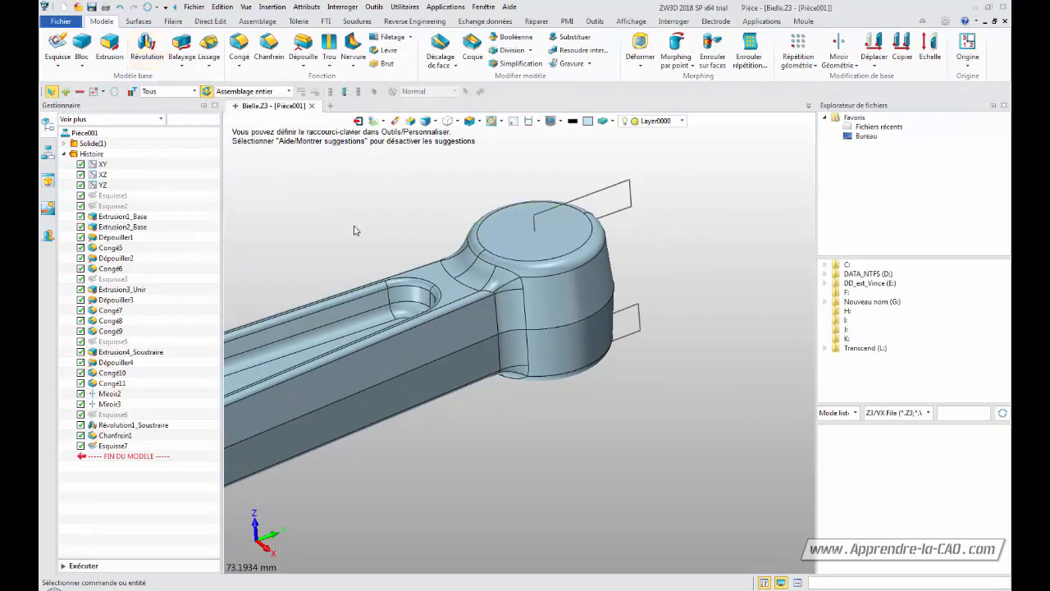
pyautogui.doubleClick(588, 200)
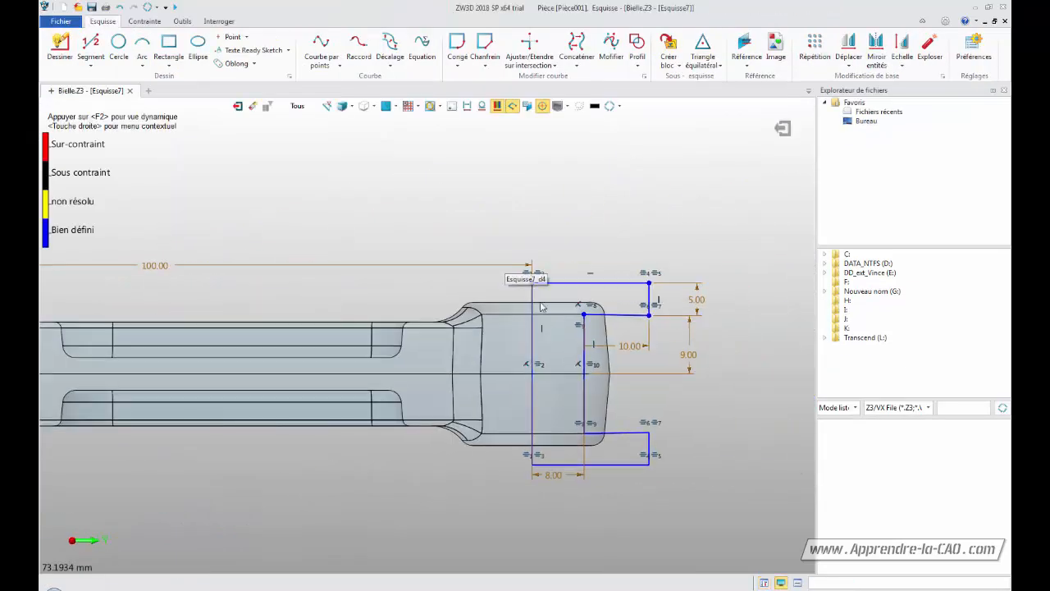
pyautogui.click(534, 307)
pyautogui.press('Delete')
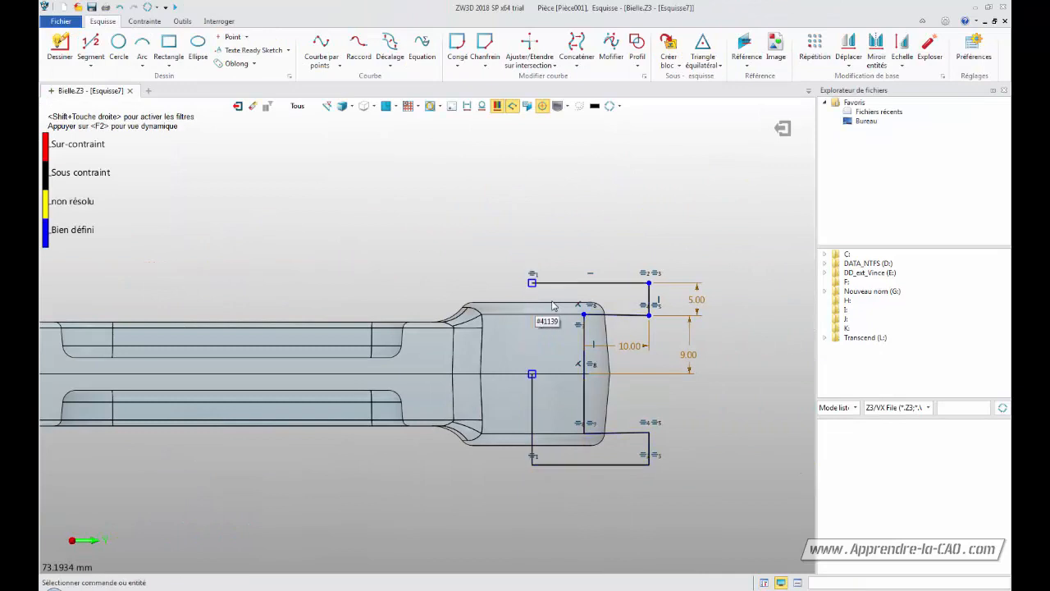
pyautogui.click(532, 414)
pyautogui.press('Delete')
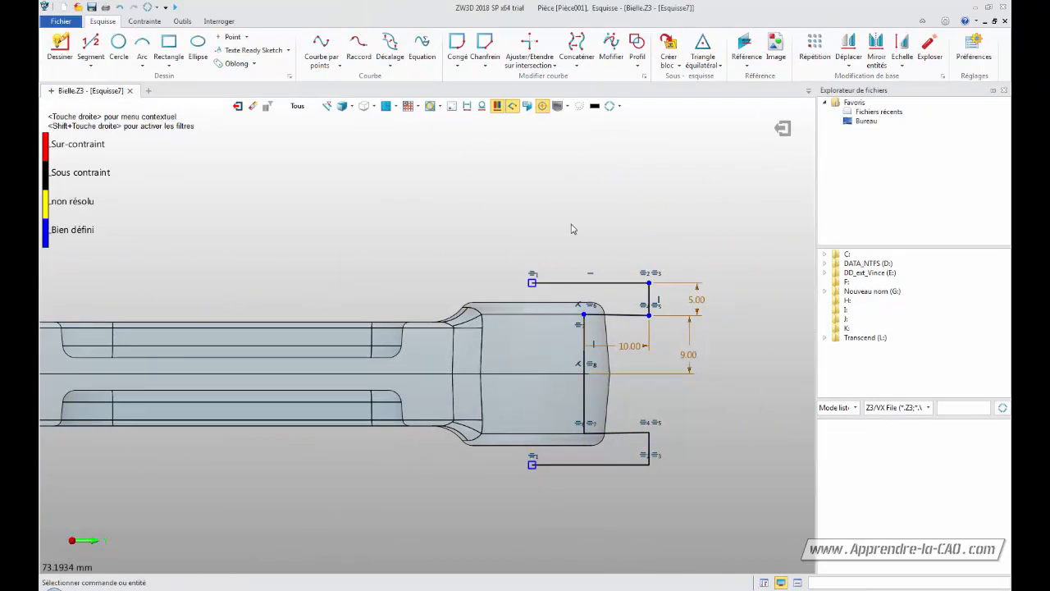
pyautogui.moveTo(572, 229)
pyautogui.mouseDown(button='middle')
pyautogui.moveTo(572, 204)
pyautogui.moveTo(672, 231)
pyautogui.mouseUp(button='middle')
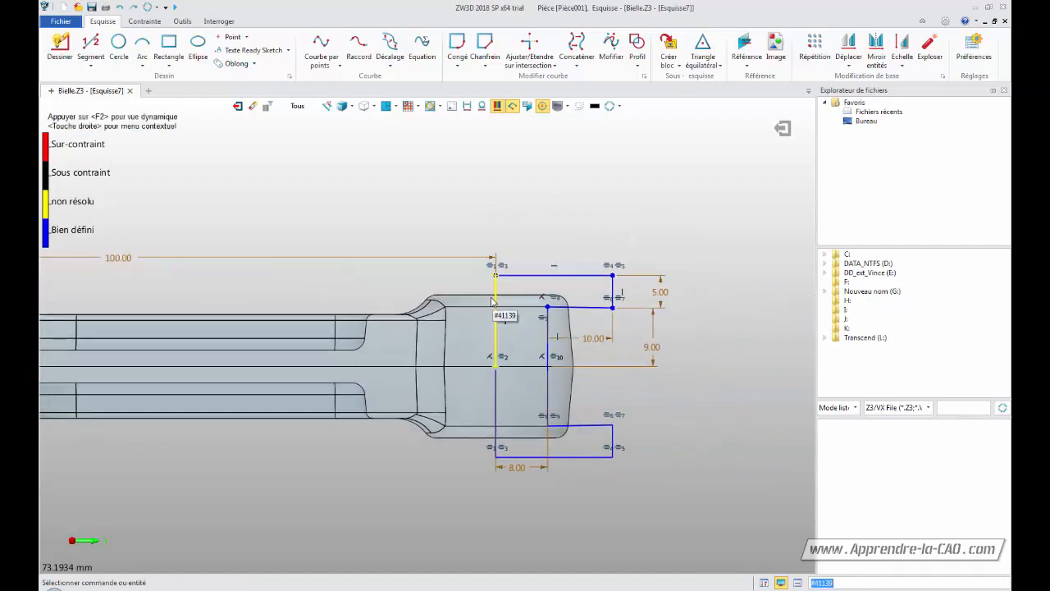
# Try to switch the halves of the left vertical line to construction geometry, then exit and reopen the sketch
pyautogui.click(497, 303)
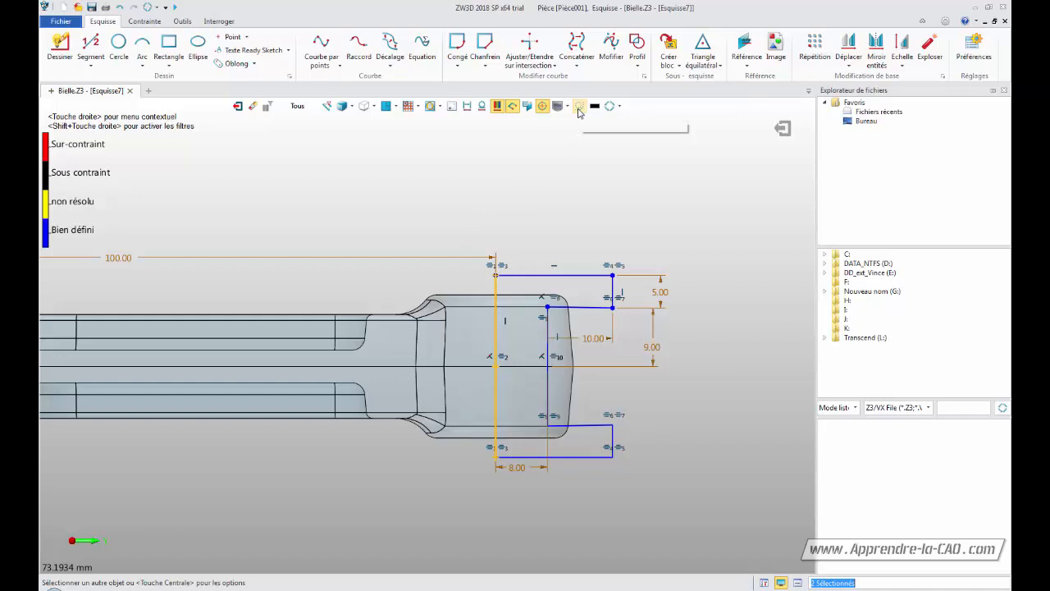
pyautogui.click(578, 107)
pyautogui.press('Escape')
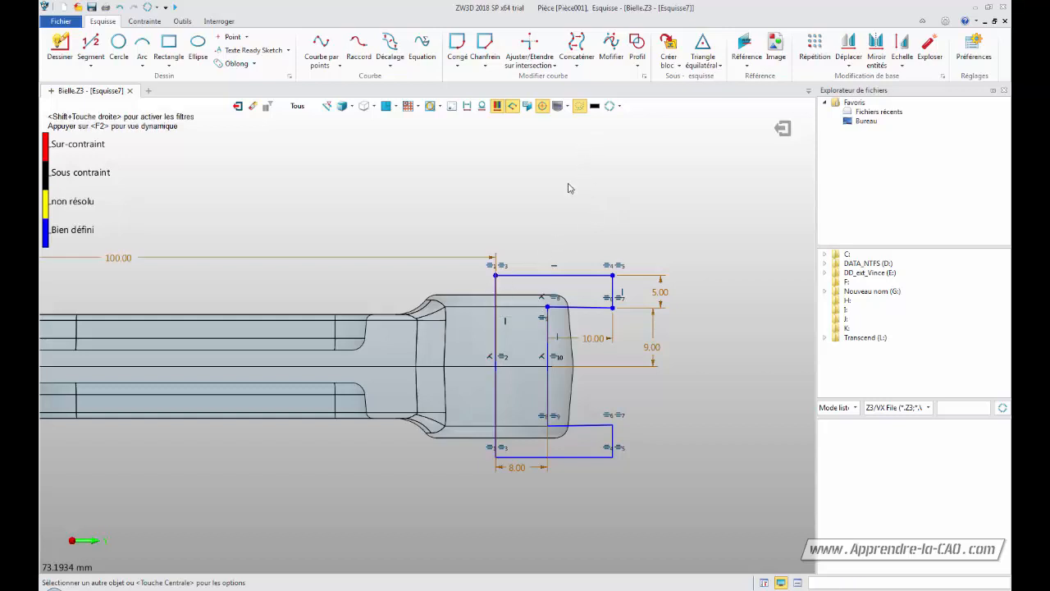
pyautogui.click(496, 320)
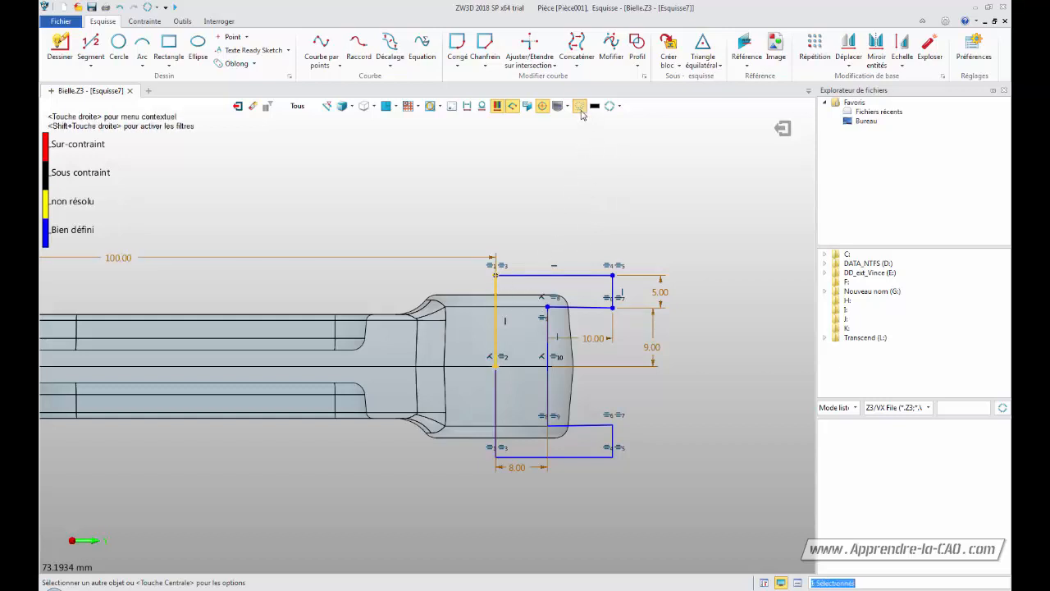
pyautogui.click(580, 108)
pyautogui.click(499, 310)
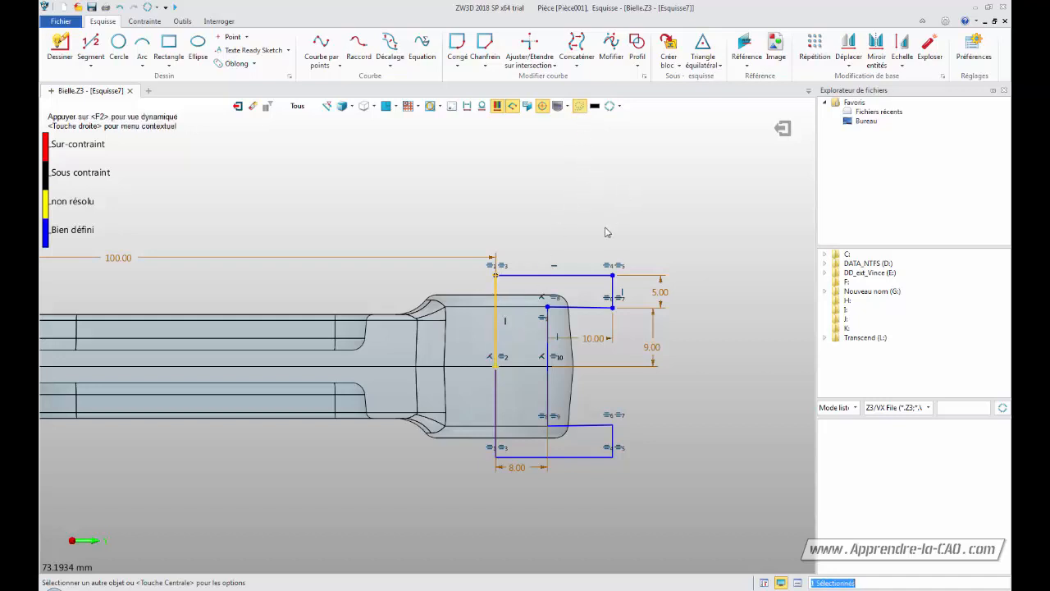
pyautogui.click(500, 390)
pyautogui.click(579, 107)
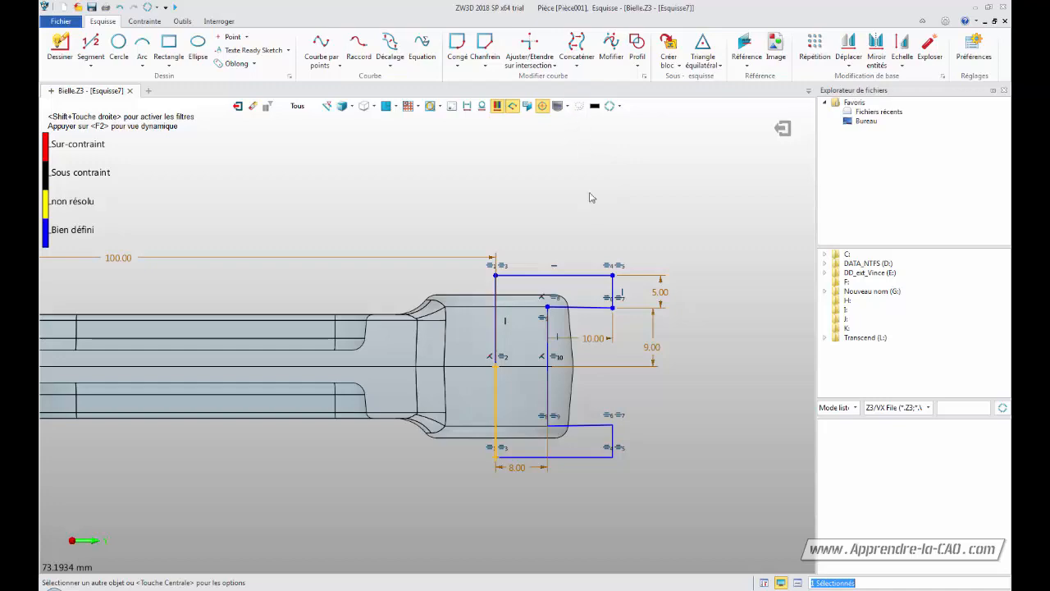
pyautogui.click(785, 128)
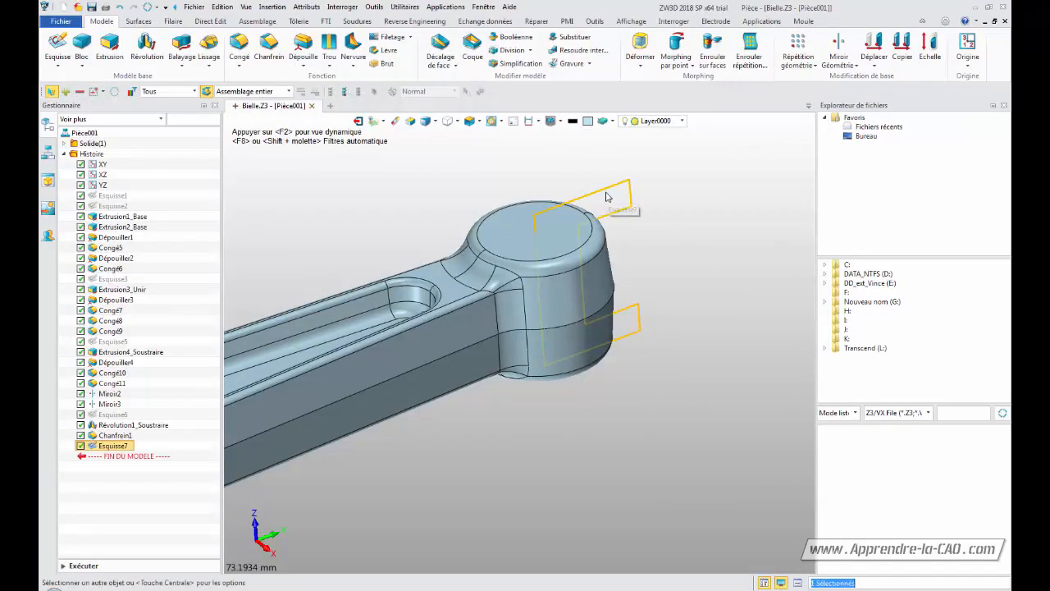
pyautogui.doubleClick(608, 195)
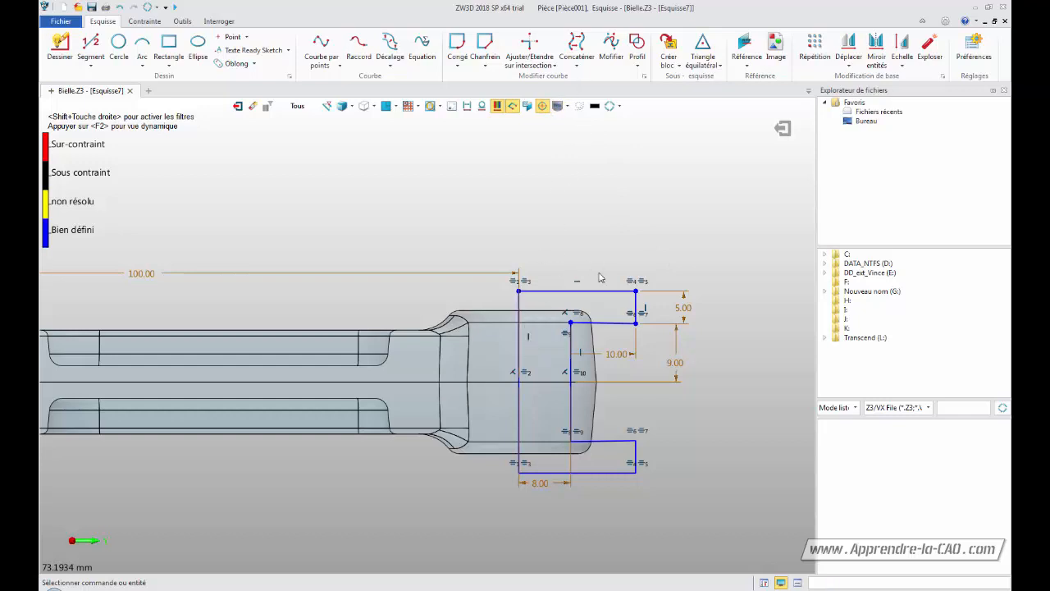
pyautogui.rightClick(519, 308)
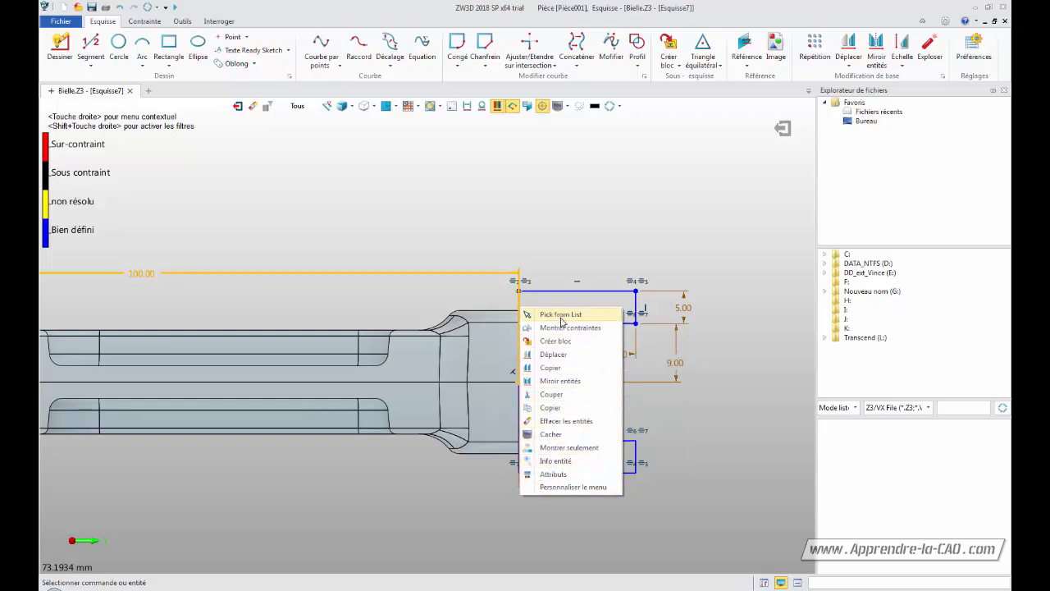
pyautogui.click(565, 247)
pyautogui.rightClick(519, 410)
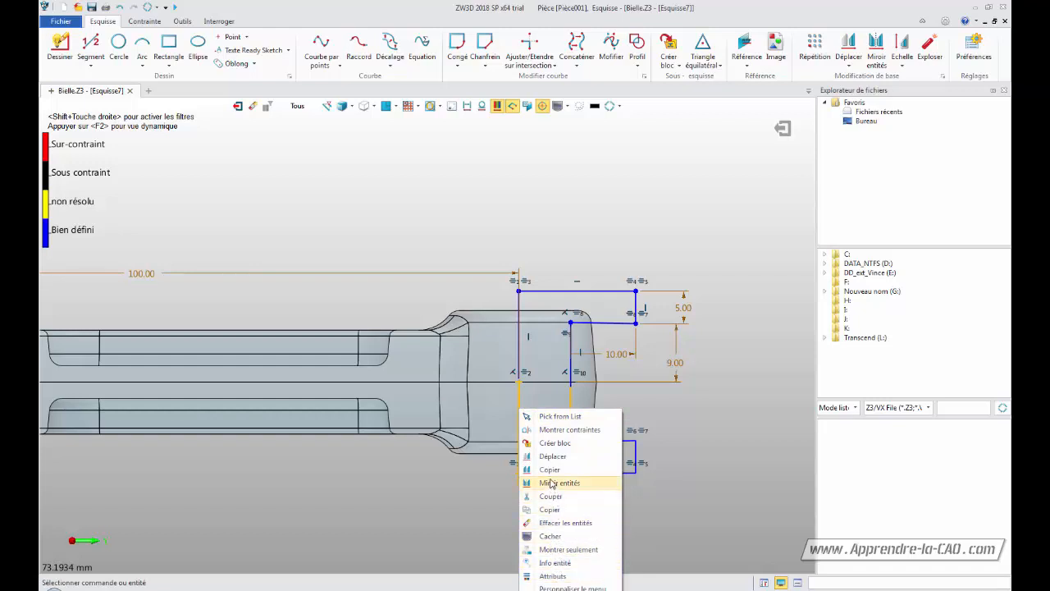
pyautogui.click(591, 174)
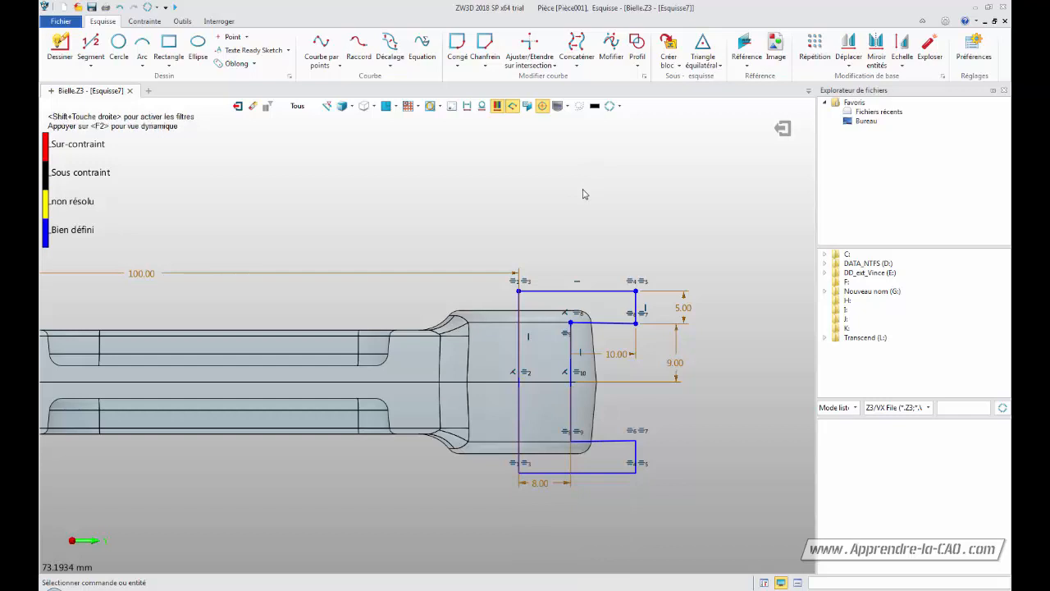
# Convert both halves of the left vertical line into construction lines and exit the sketch
pyautogui.rightClick(521, 307)
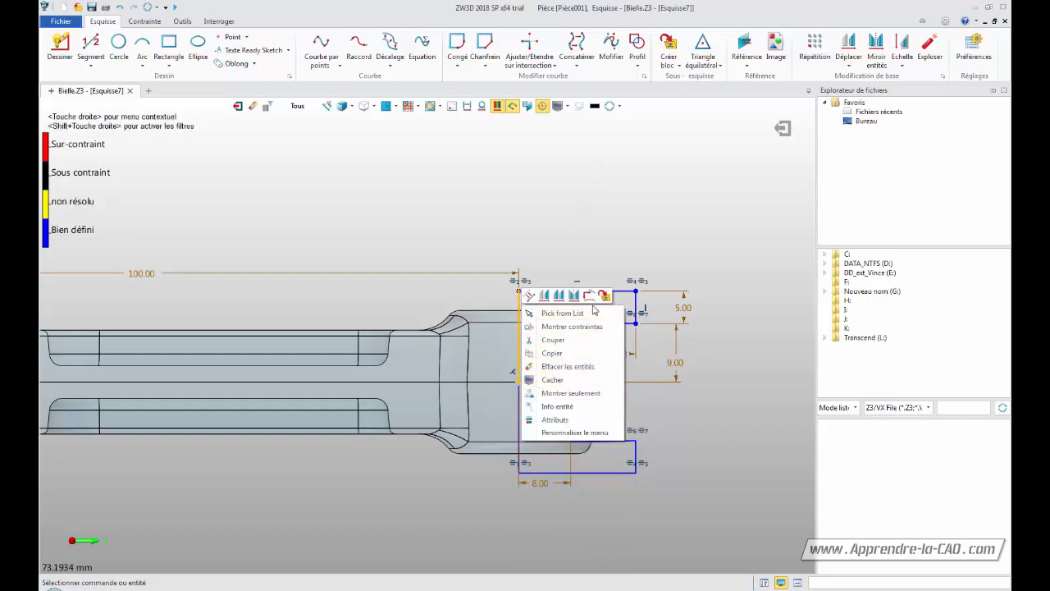
pyautogui.click(530, 297)
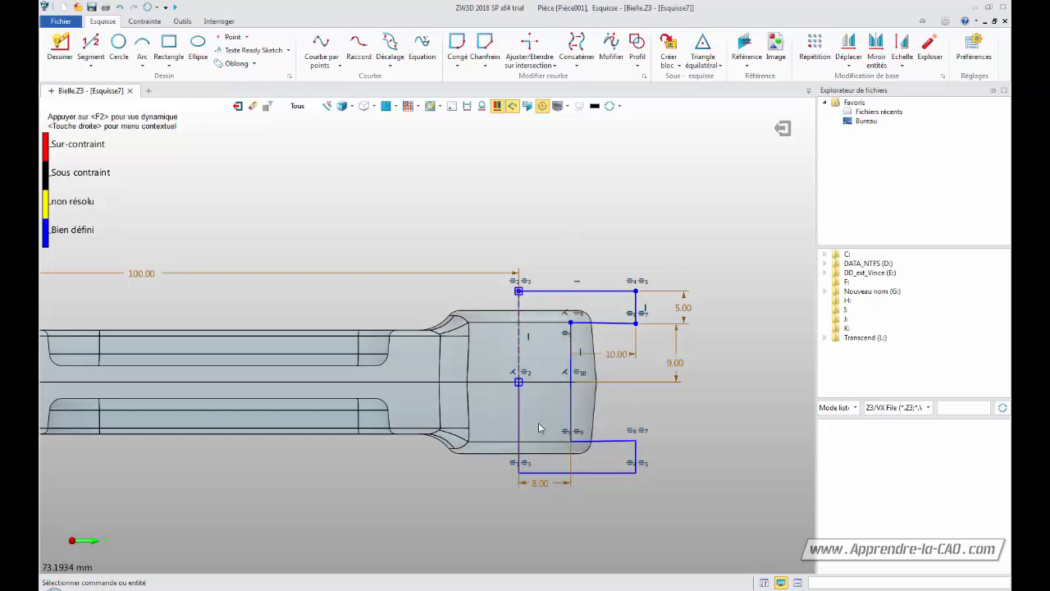
pyautogui.rightClick(523, 416)
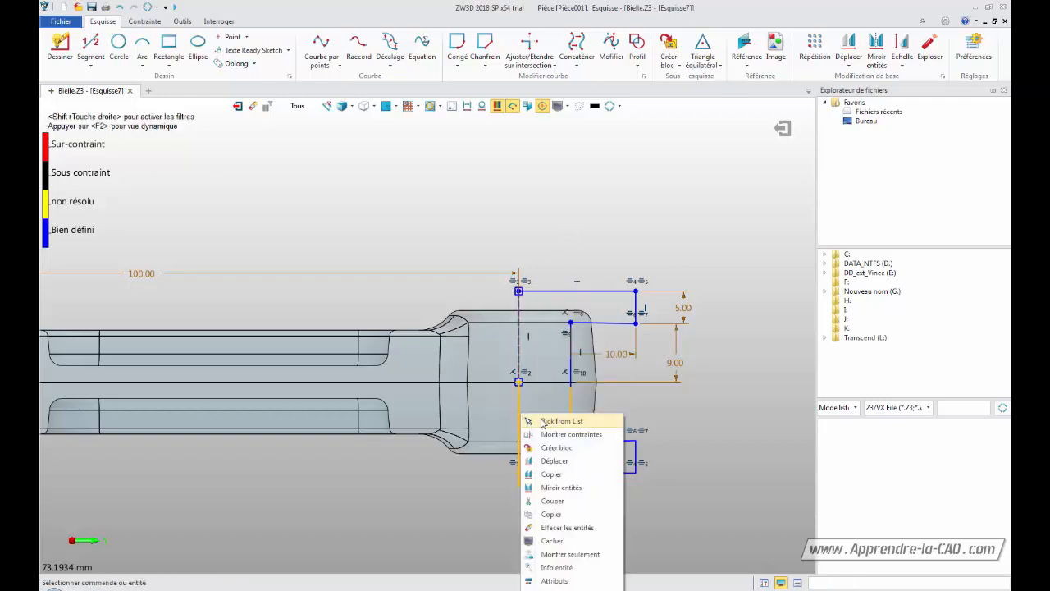
pyautogui.click(518, 409)
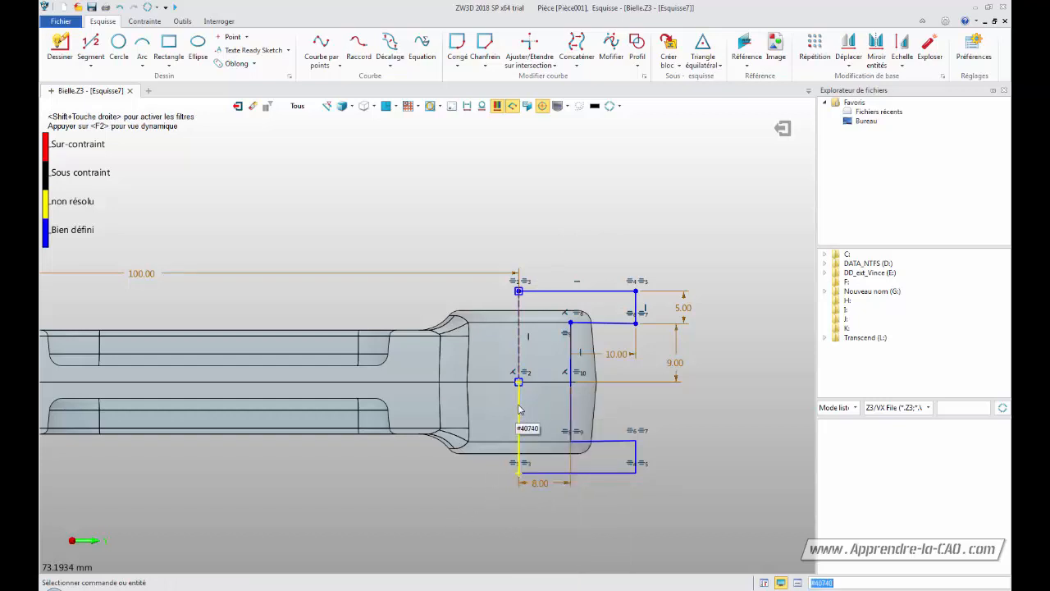
pyautogui.rightClick(519, 408)
pyautogui.click(526, 399)
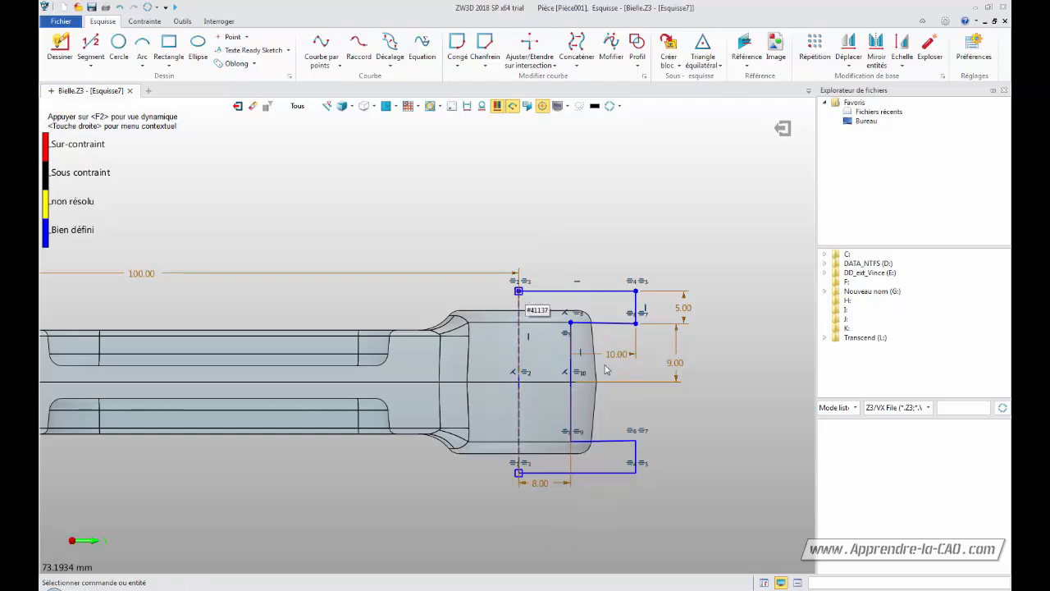
pyautogui.click(782, 128)
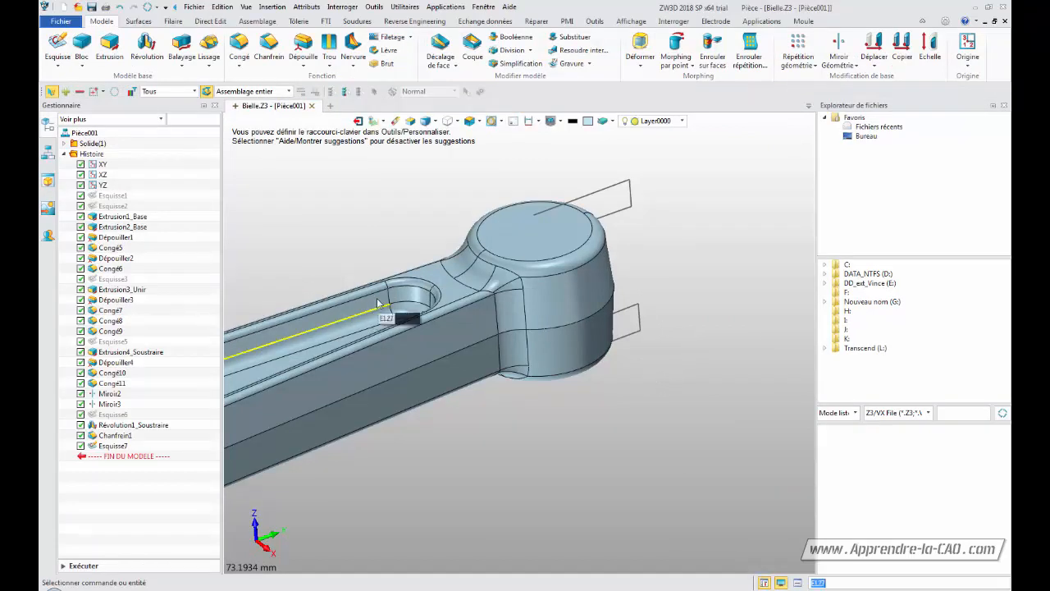
# Revolve the sketch profile a full 360 degrees about the boss's axis as a subtracting cut through the boss
pyautogui.click(135, 22)
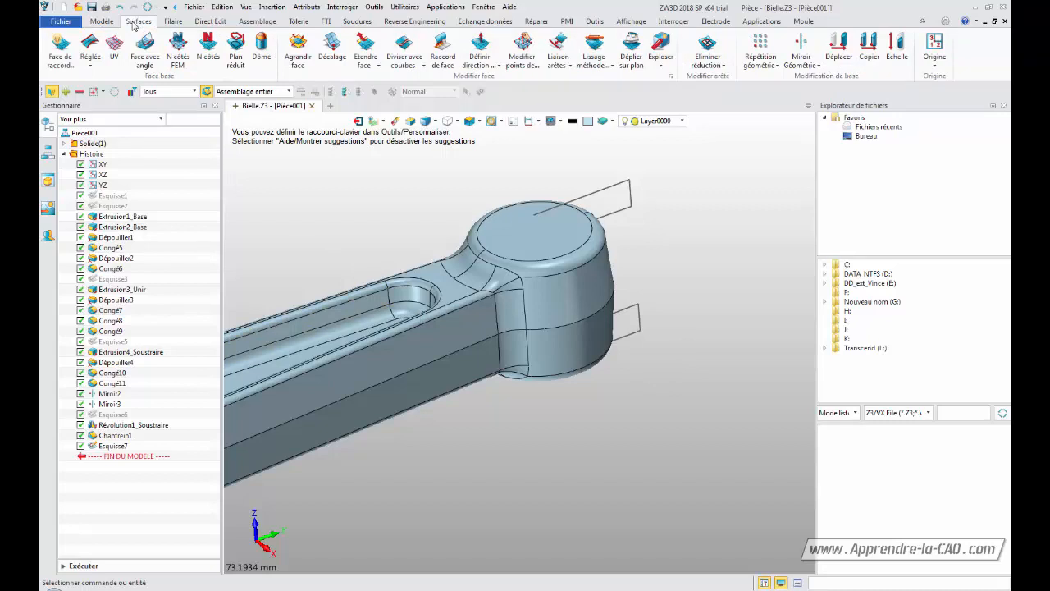
pyautogui.click(95, 23)
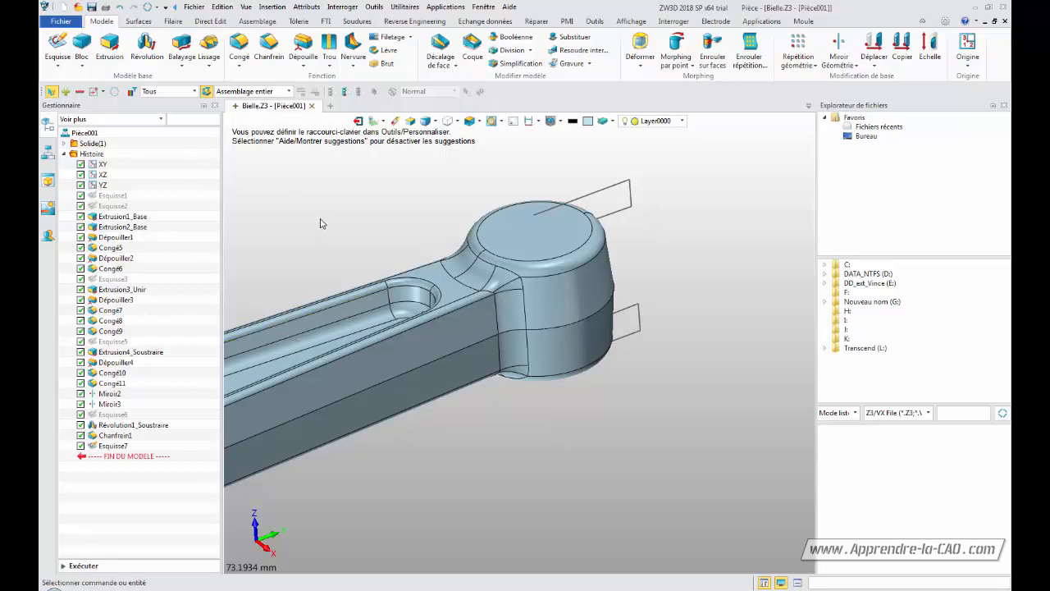
pyautogui.click(146, 47)
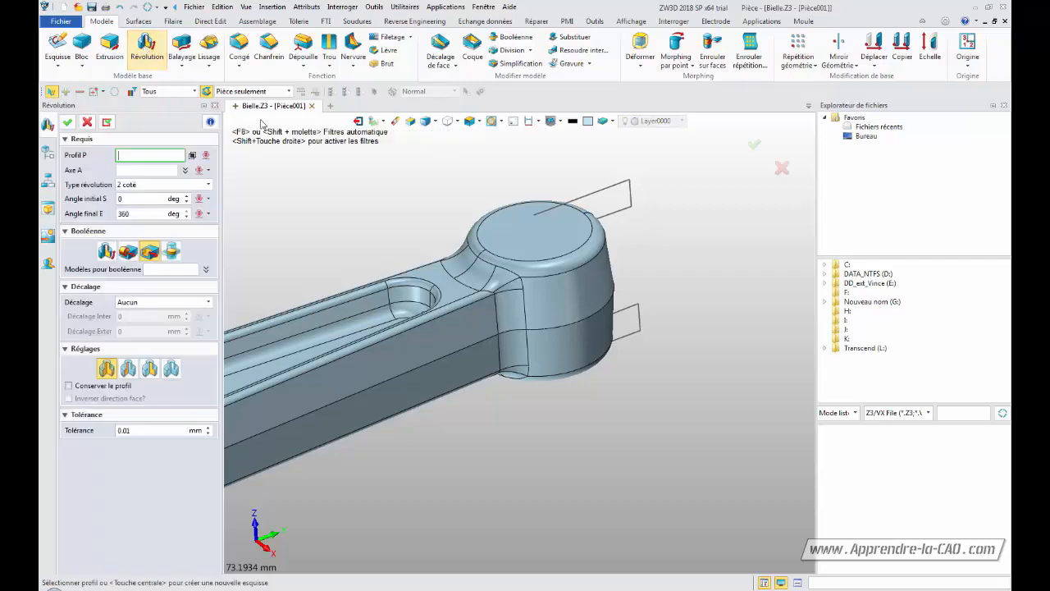
pyautogui.click(597, 199)
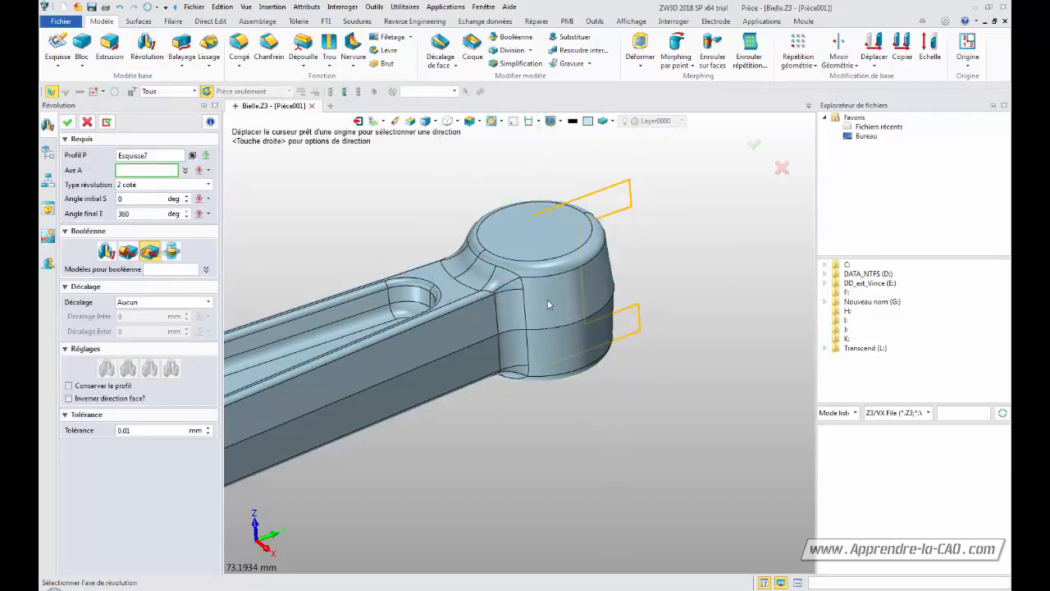
pyautogui.click(544, 264)
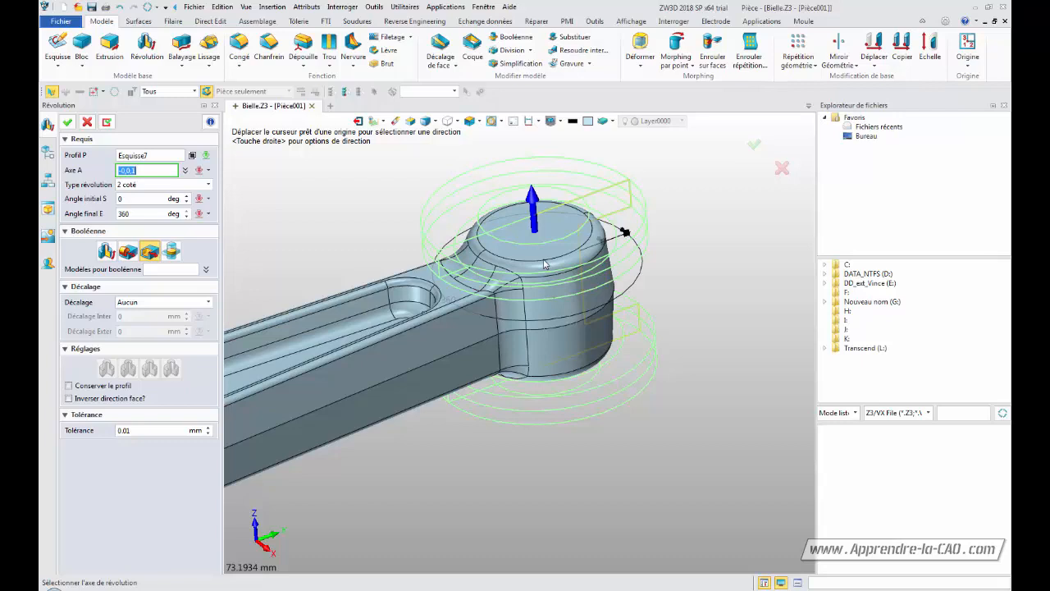
pyautogui.middleClick(543, 265)
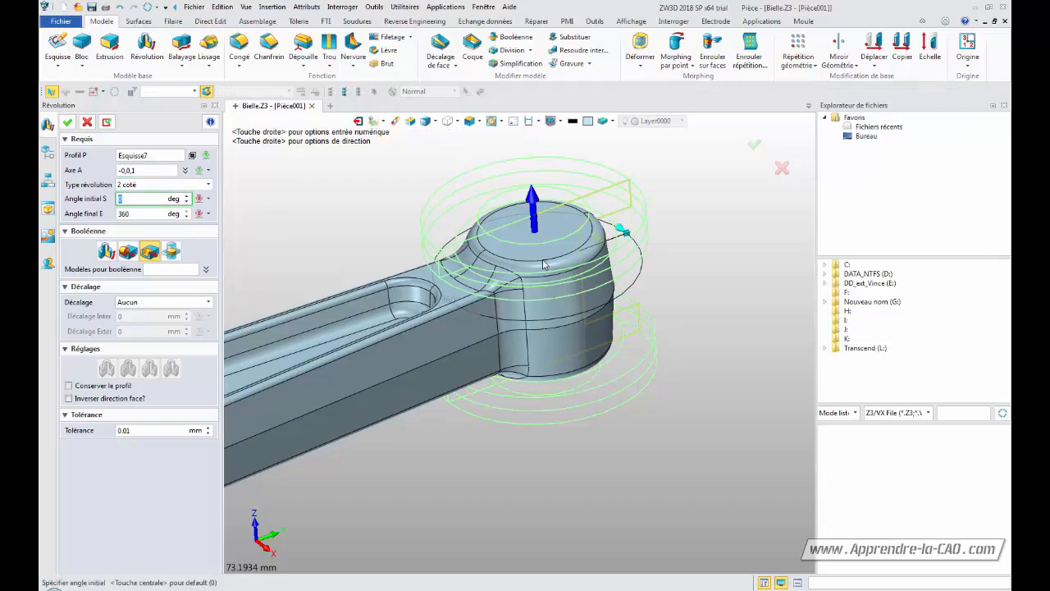
pyautogui.click(150, 253)
pyautogui.click(67, 122)
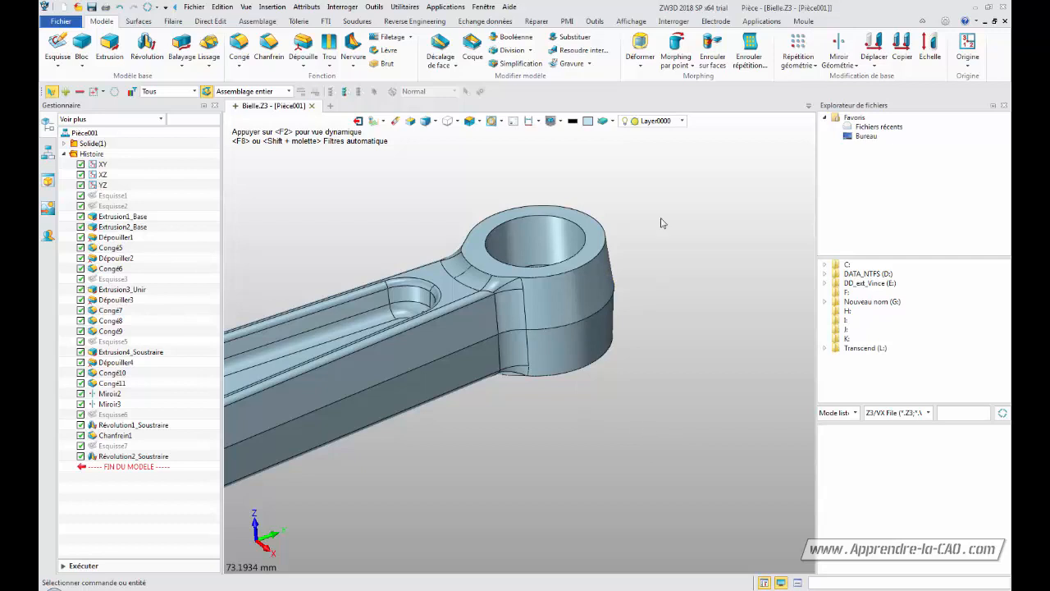
# Orbit around the connecting rod to inspect the revolved cut in the boss
pyautogui.moveTo(476, 444); pyautogui.dragTo(666, 371, button='middle')
pyautogui.moveTo(406, 492)
pyautogui.mouseDown(button='middle')
pyautogui.moveTo(614, 415)
pyautogui.moveTo(658, 424)
pyautogui.moveTo(544, 464)
pyautogui.mouseUp(button='middle')
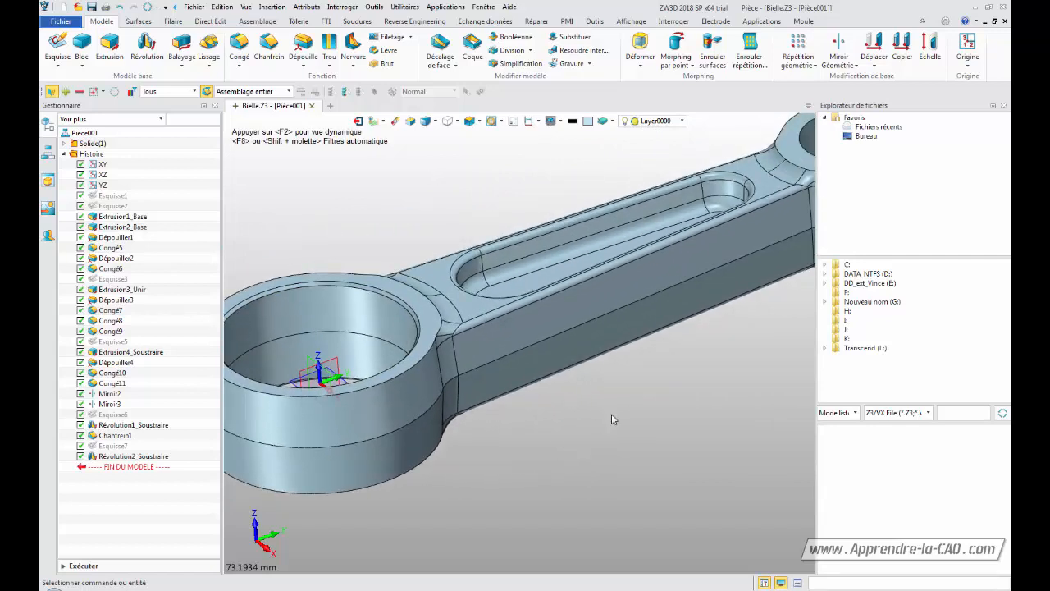
pyautogui.moveTo(603, 449); pyautogui.dragTo(480, 530, button='middle')
pyautogui.moveTo(632, 427); pyautogui.dragTo(474, 461, button='middle')
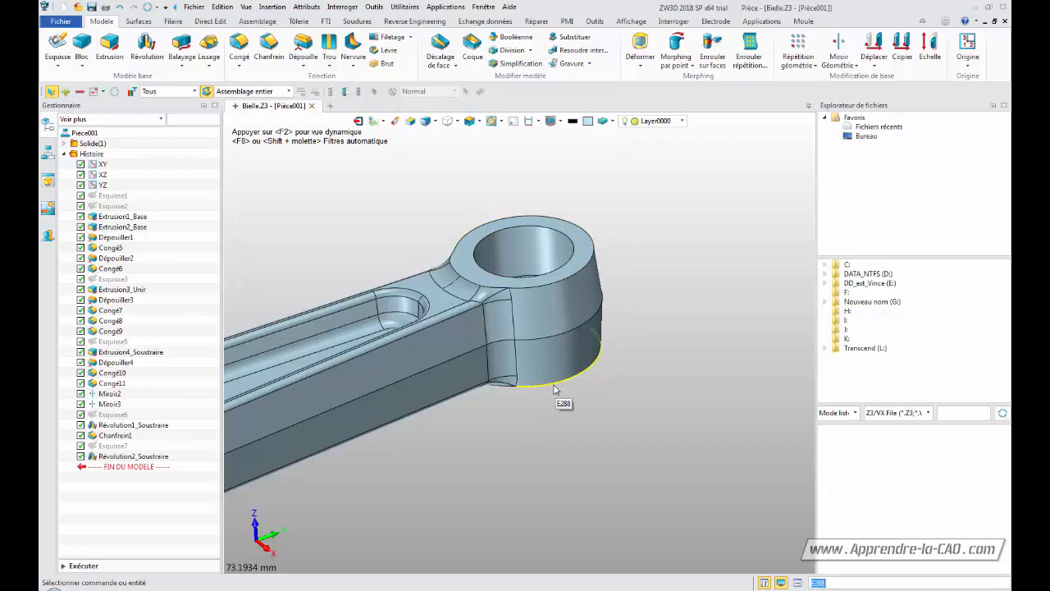
pyautogui.moveTo(555, 389); pyautogui.dragTo(609, 408, button='middle')
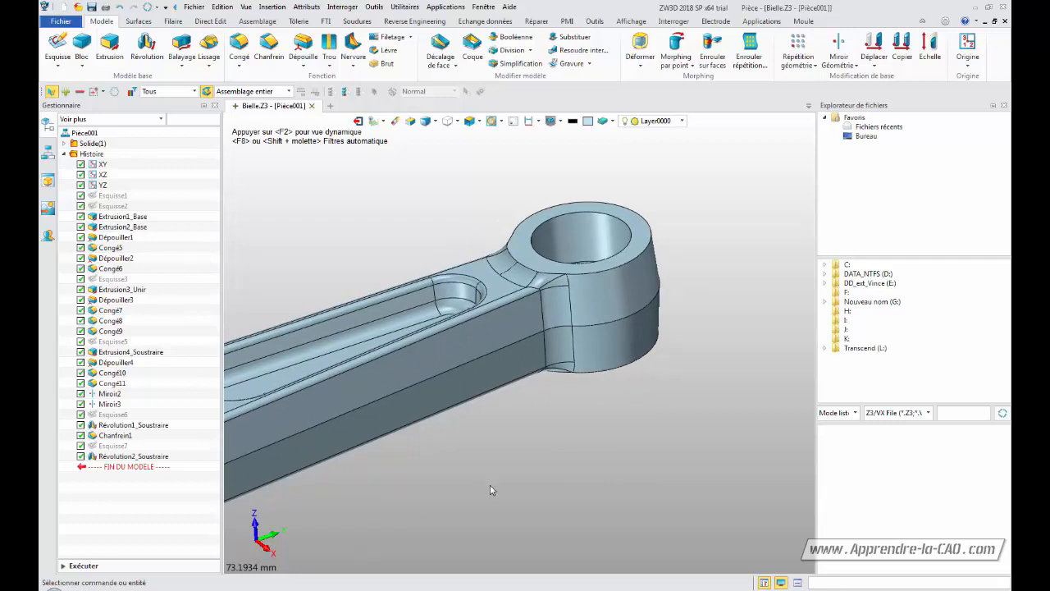
# Reopen the revolve's sketch for editing
pyautogui.click(109, 446)
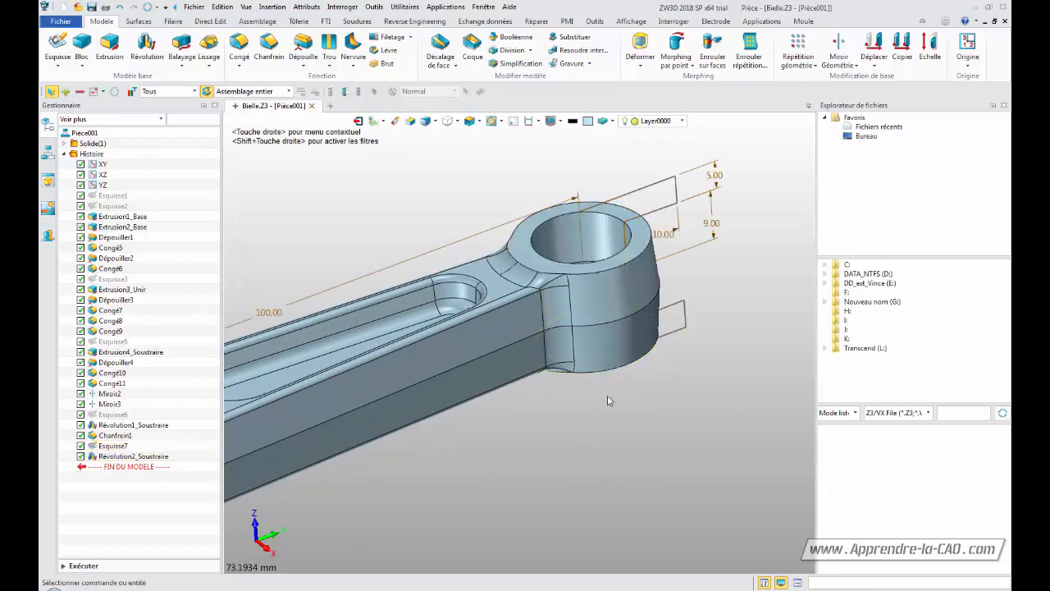
pyautogui.doubleClick(623, 199)
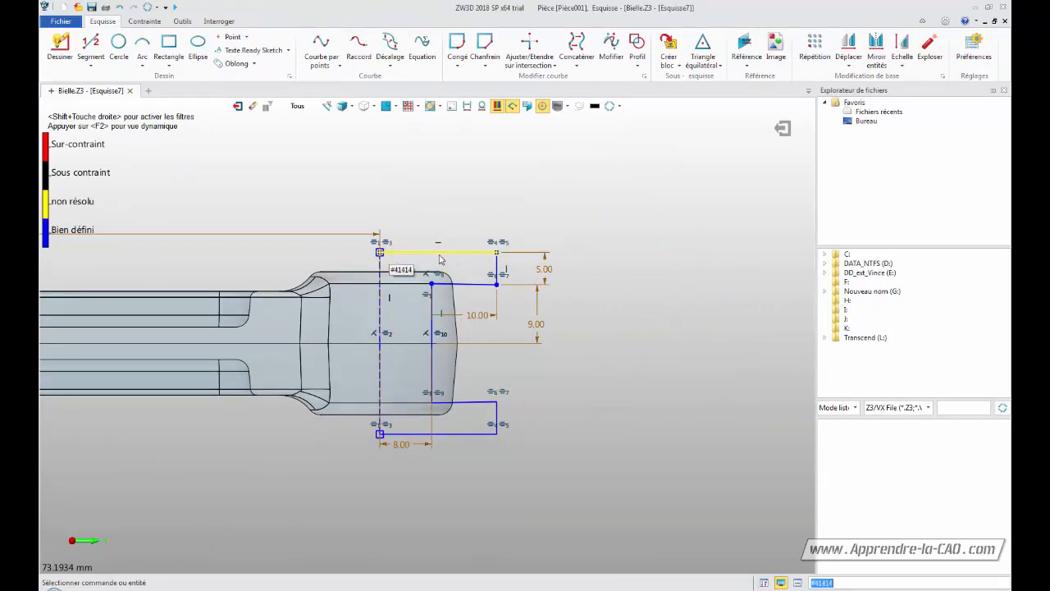
pyautogui.moveTo(473, 190); pyautogui.dragTo(528, 166, button='middle')
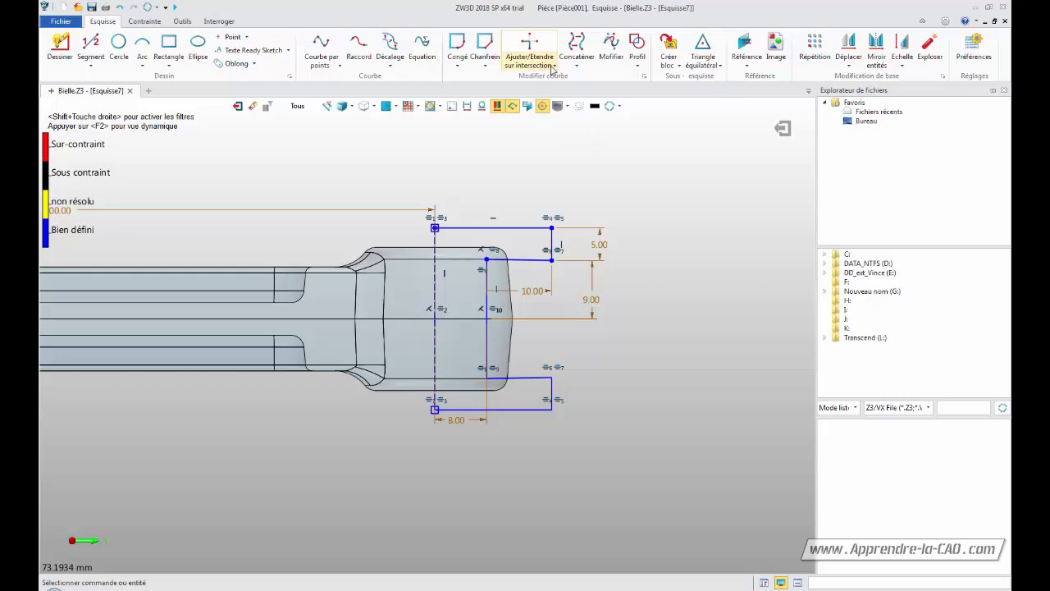
pyautogui.click(554, 65)
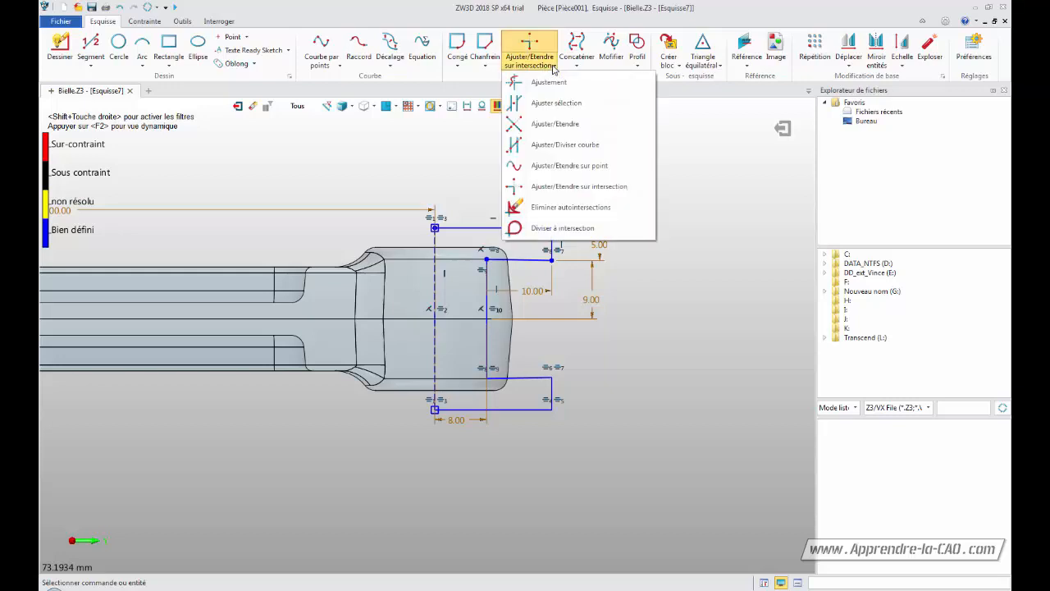
pyautogui.click(557, 123)
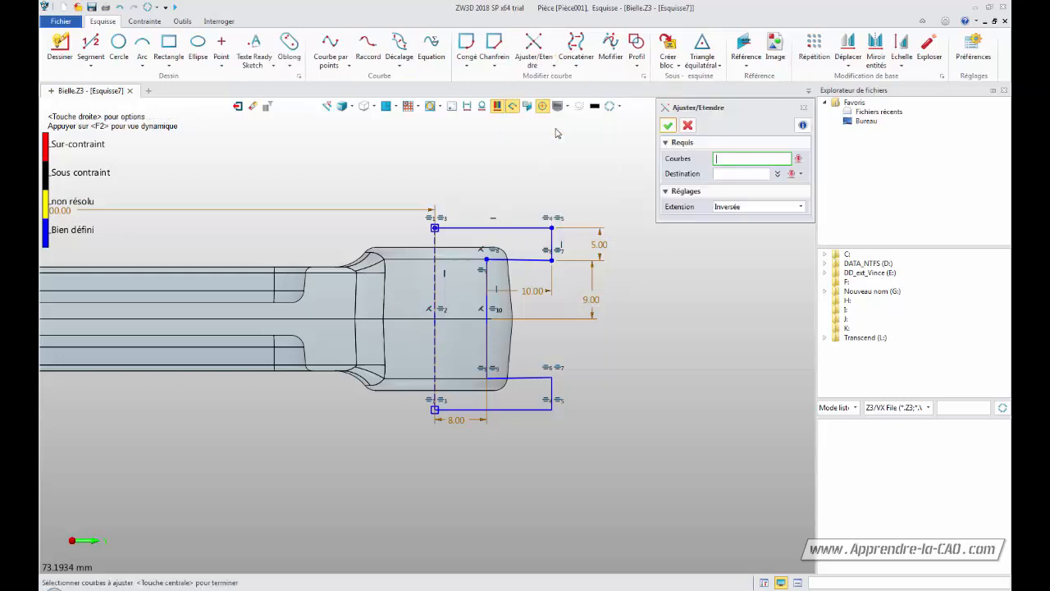
pyautogui.click(525, 229)
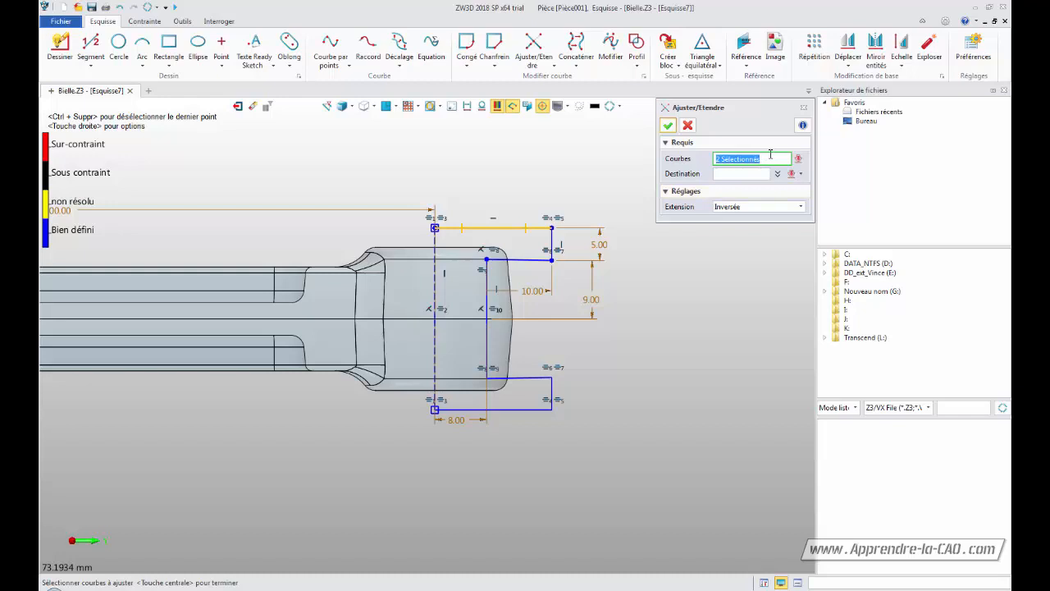
pyautogui.click(685, 126)
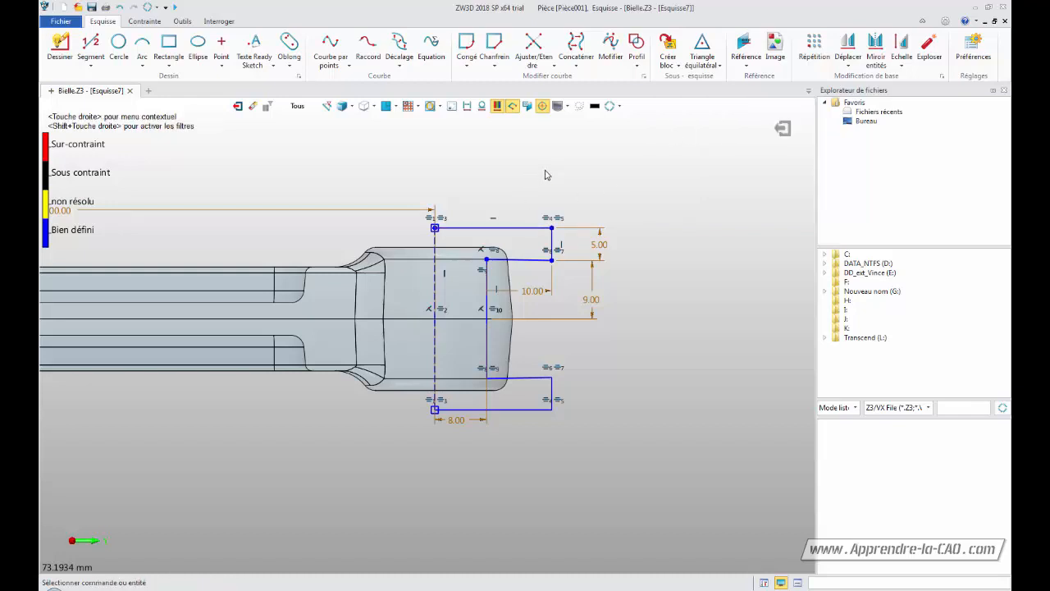
# Split the profile's top horizontal line at a point and delete its left segment
pyautogui.click(537, 69)
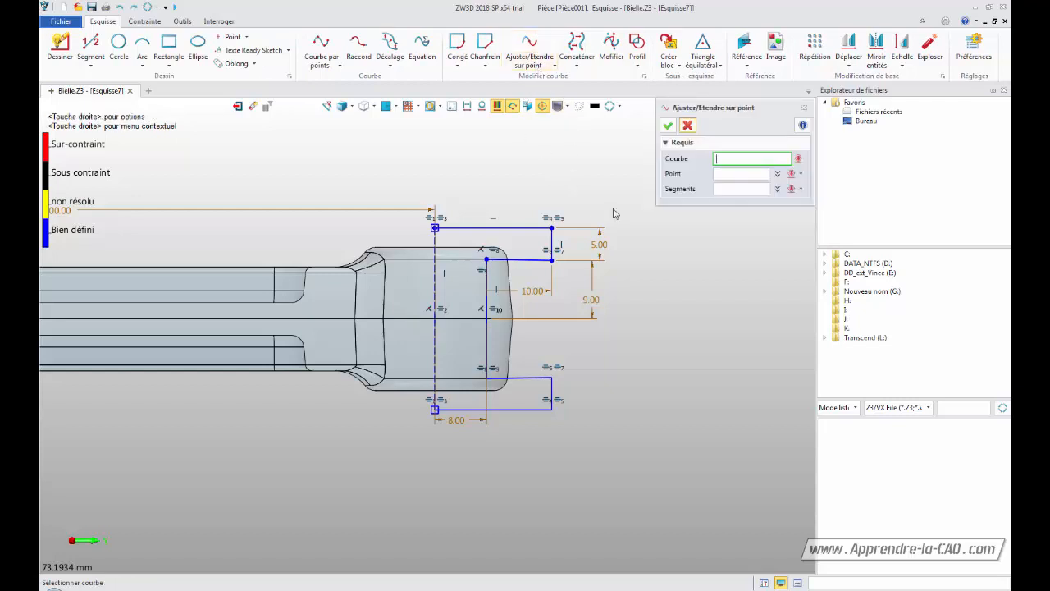
pyautogui.click(540, 227)
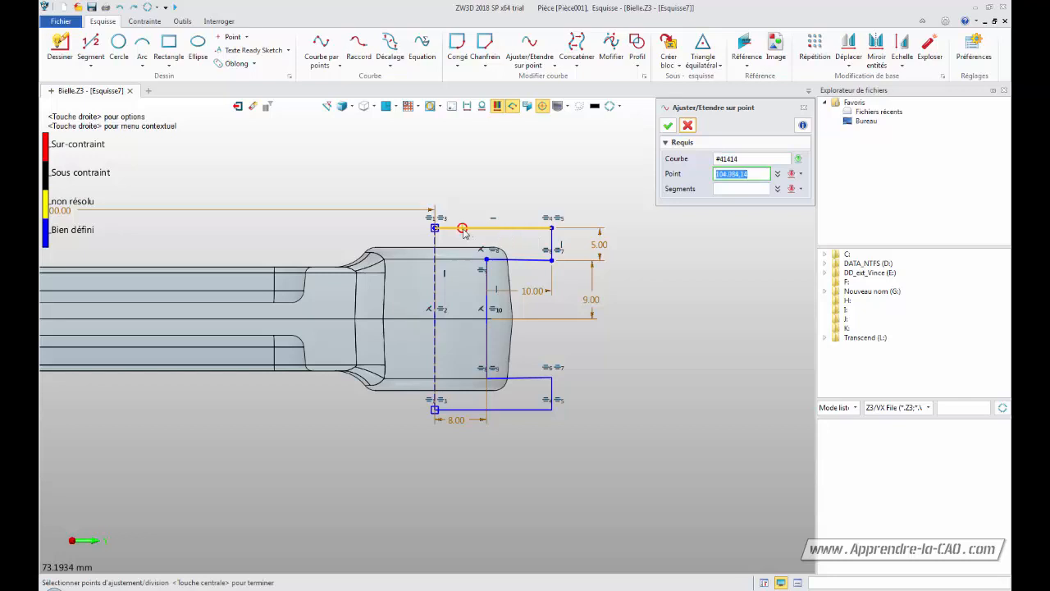
pyautogui.click(473, 229)
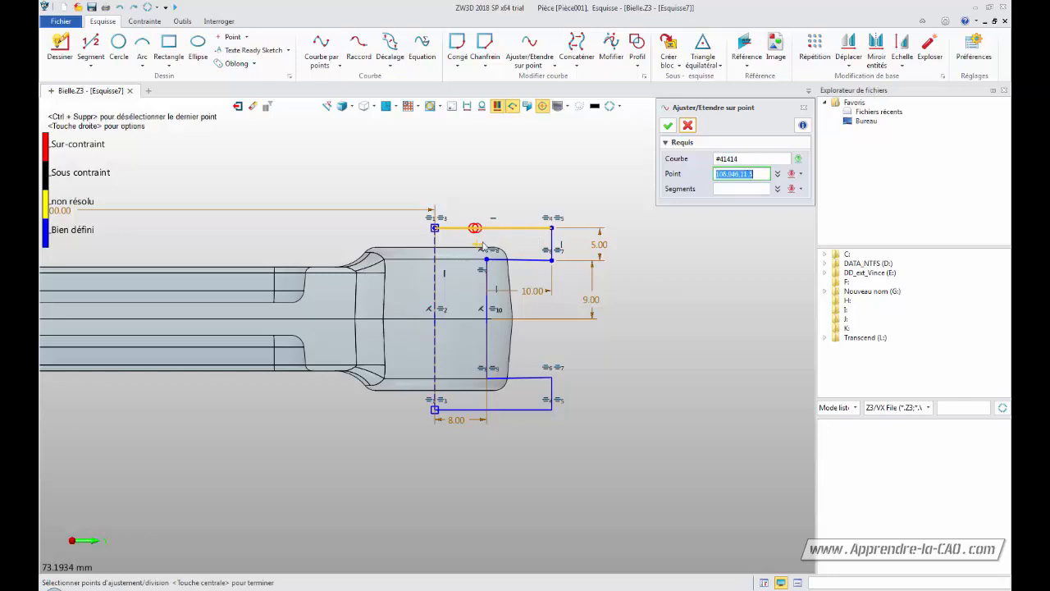
pyautogui.click(669, 126)
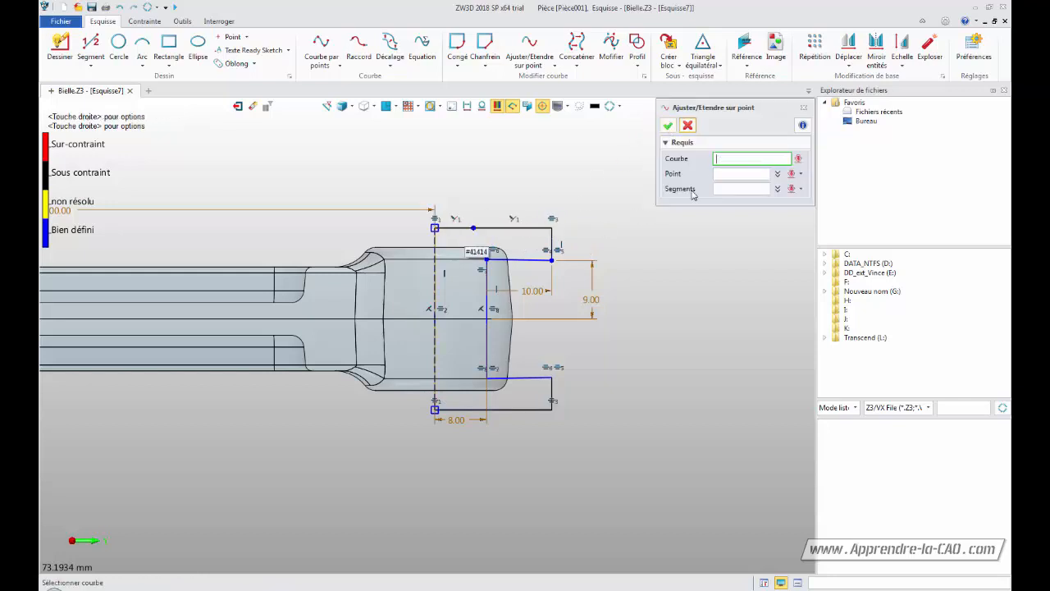
pyautogui.click(688, 124)
pyautogui.click(451, 238)
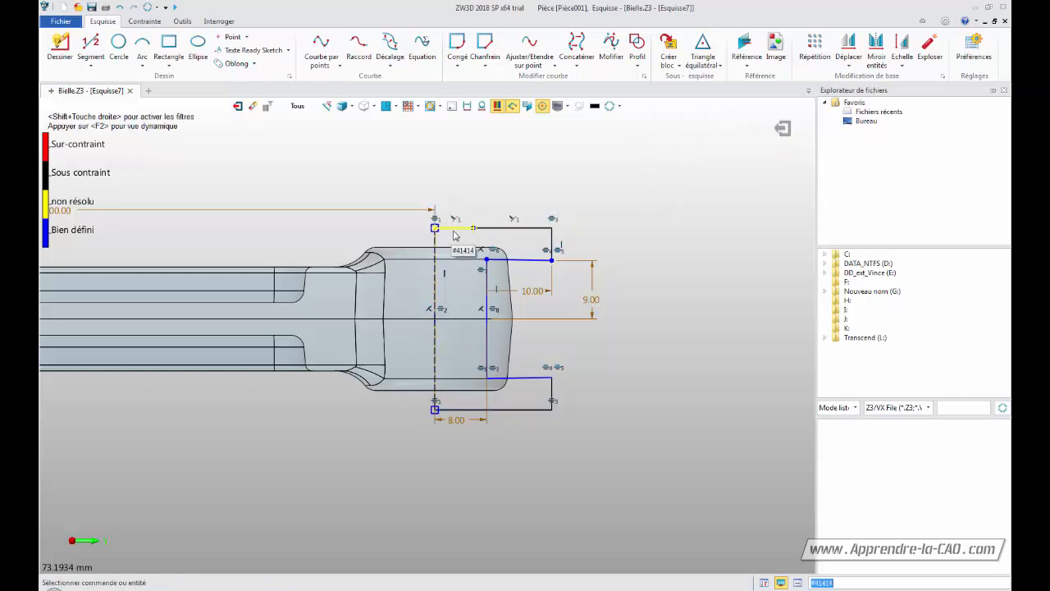
pyautogui.press('Delete')
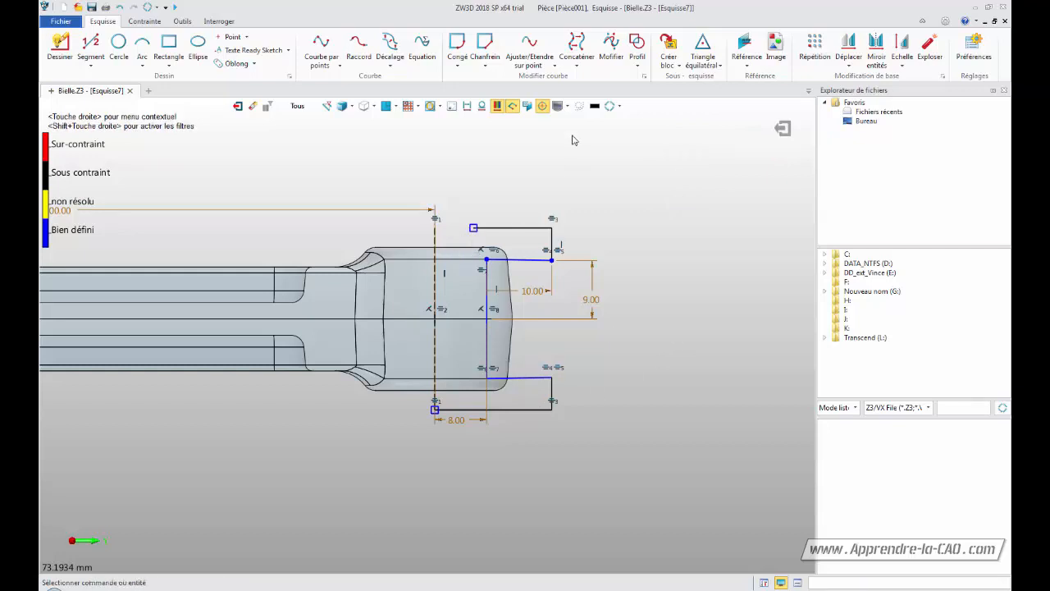
# Split the profile's bottom horizontal line at a point, delete its left segment, and exit the sketch
pyautogui.click(529, 49)
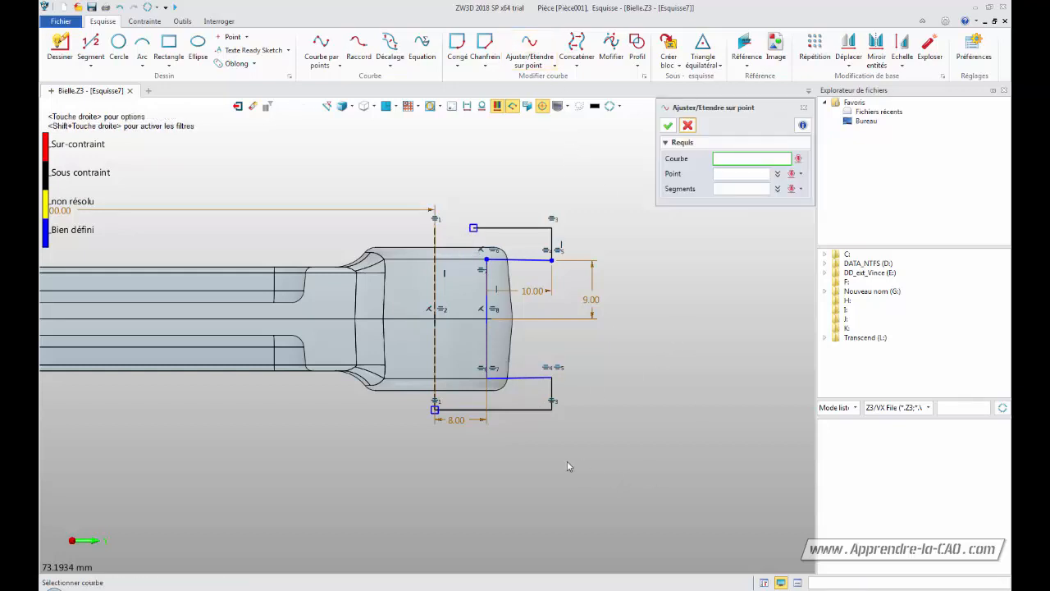
pyautogui.click(510, 410)
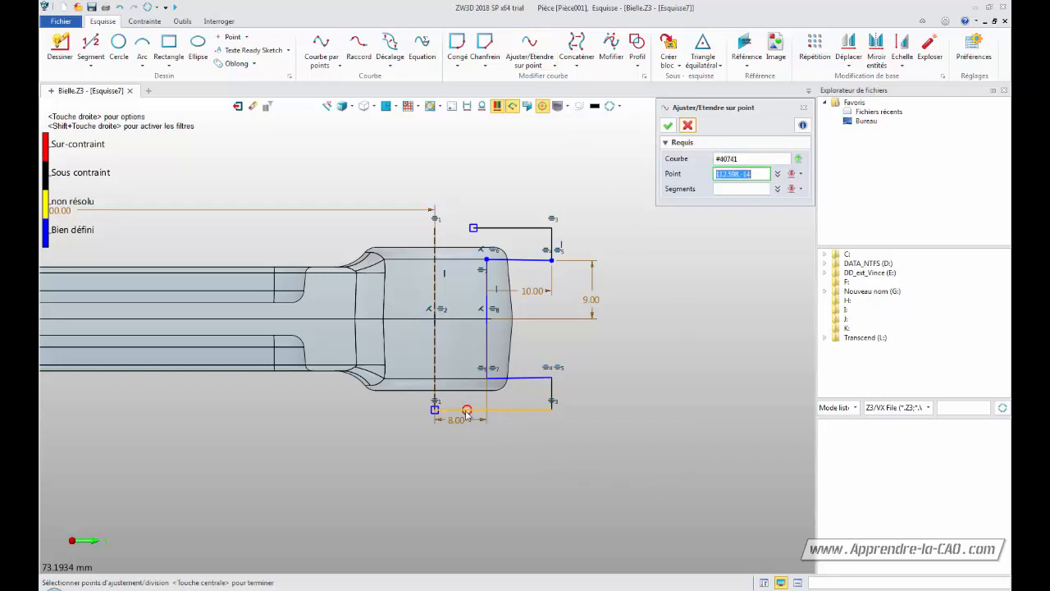
pyautogui.click(474, 409)
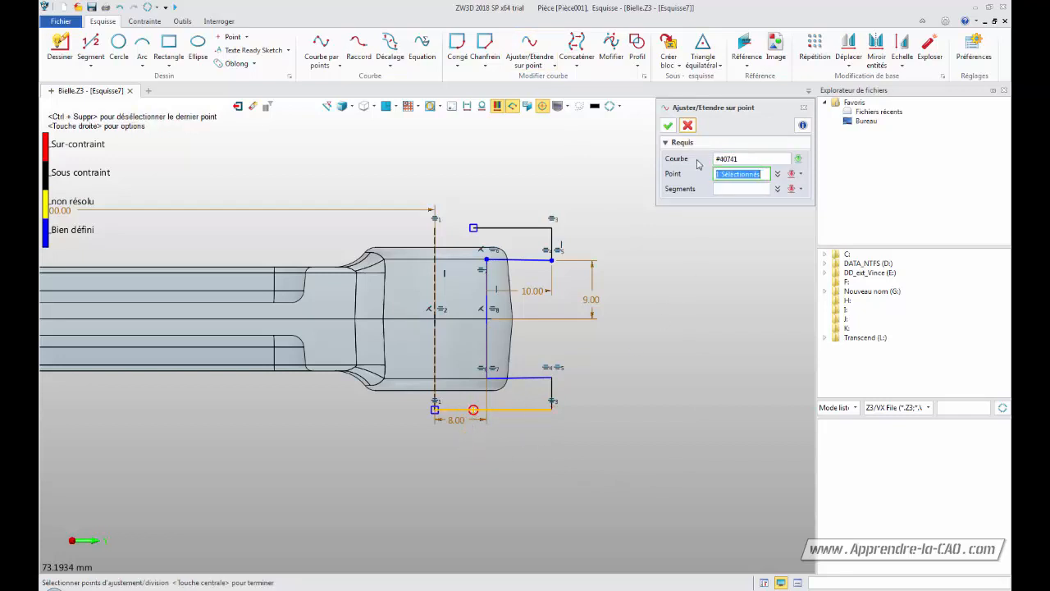
pyautogui.click(668, 125)
pyautogui.click(455, 411)
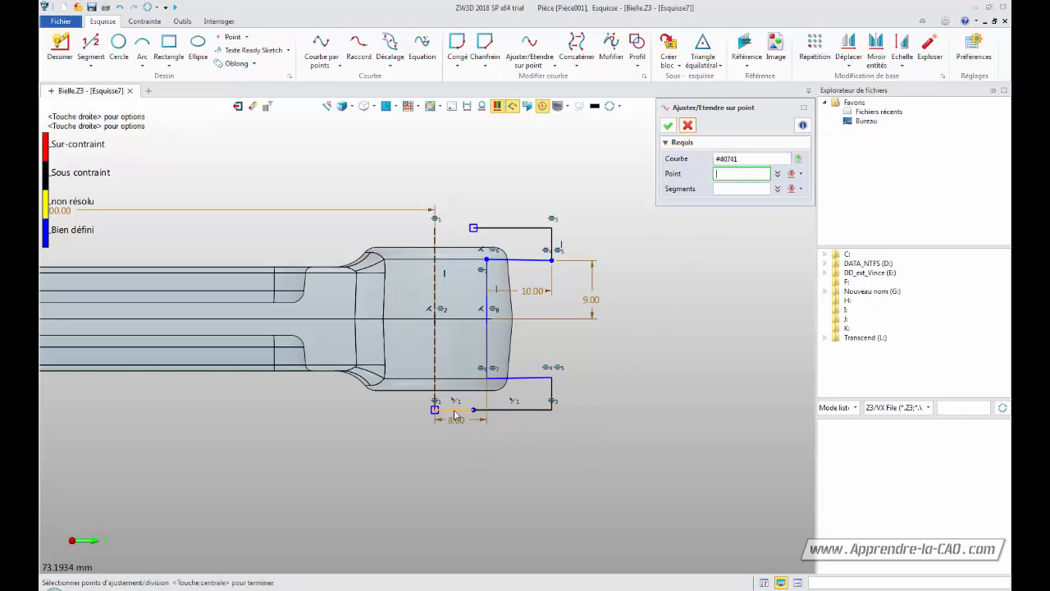
pyautogui.middleClick(454, 416)
pyautogui.click(456, 413)
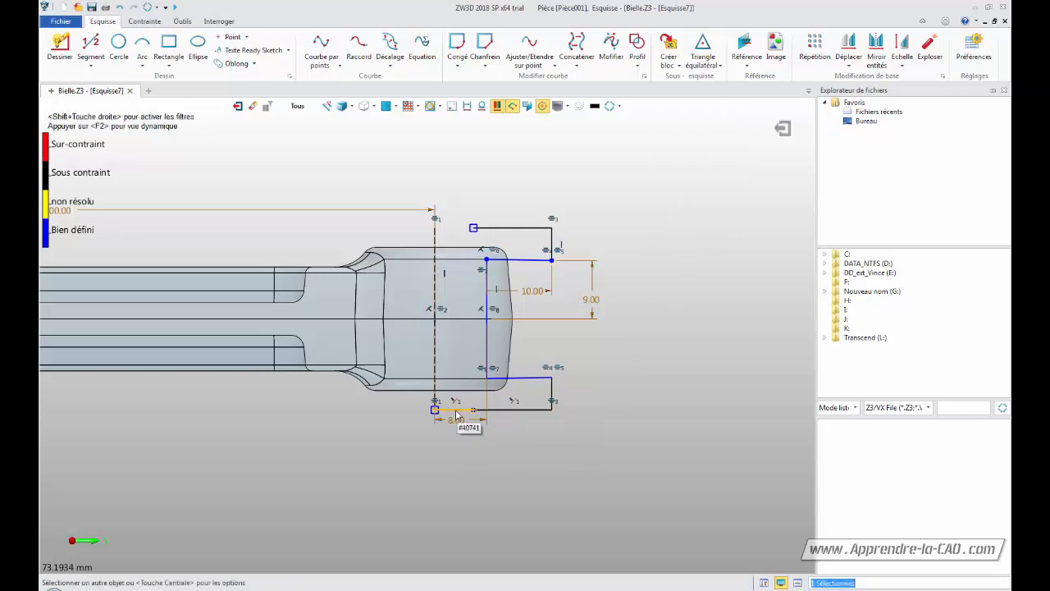
pyautogui.press('Delete')
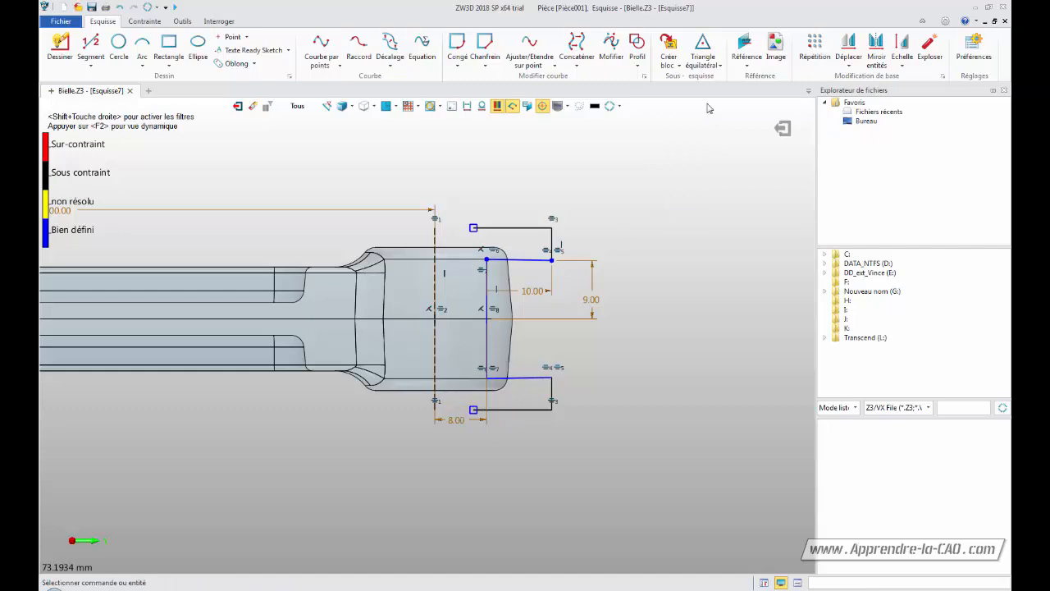
pyautogui.click(782, 128)
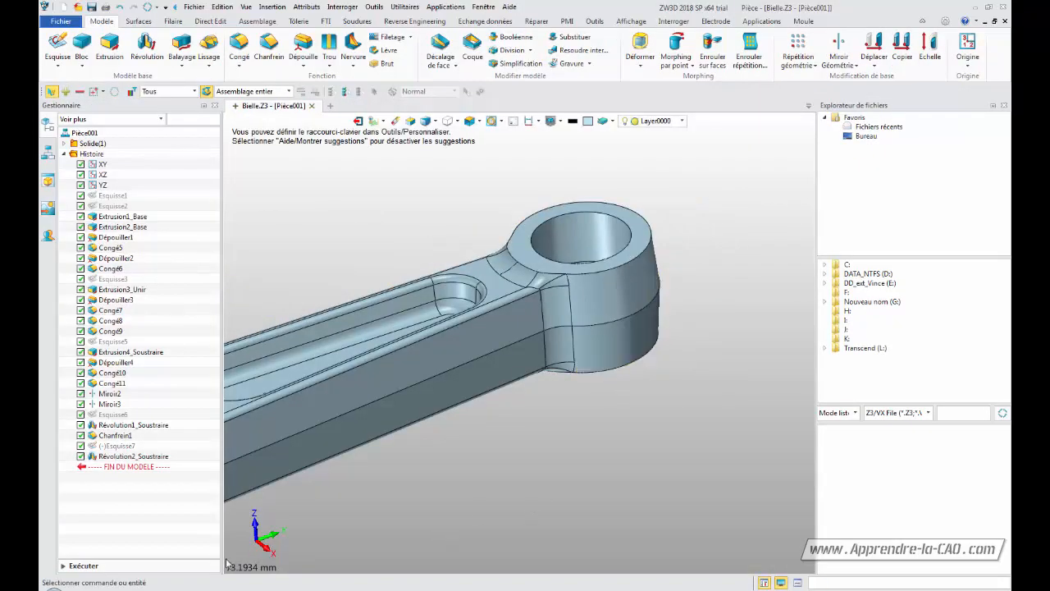
# Show the edited sketch, orbit to inspect it against the boss, and hide it again
pyautogui.rightClick(121, 446)
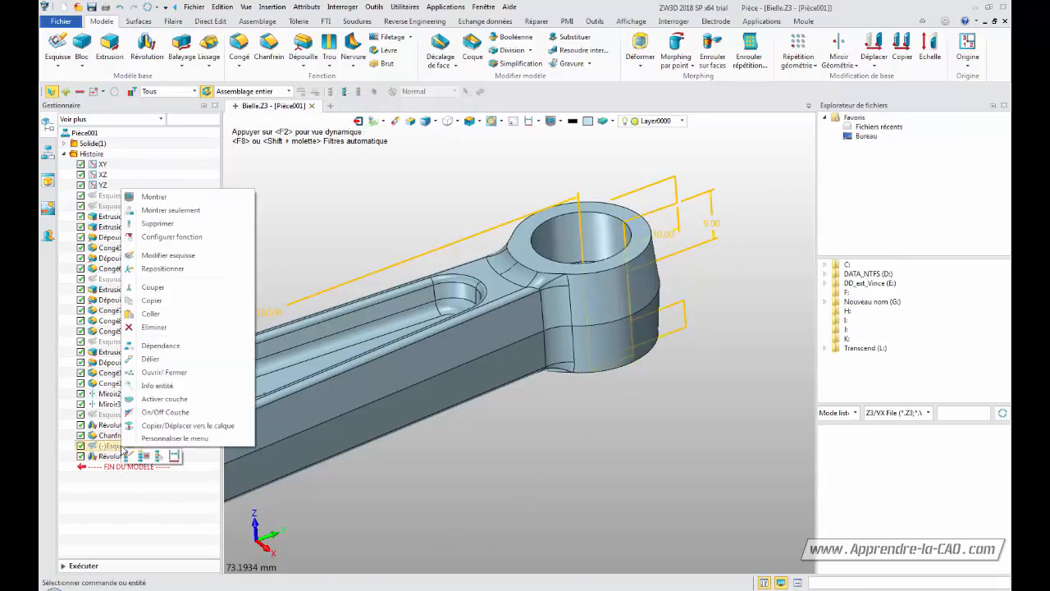
pyautogui.click(153, 197)
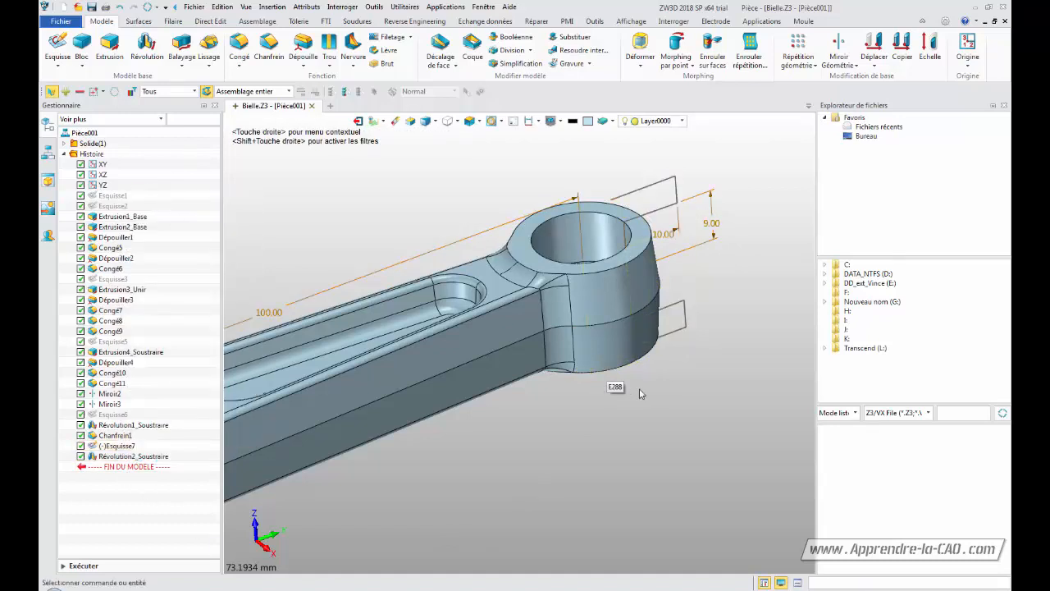
pyautogui.click(120, 447)
pyautogui.moveTo(559, 457); pyautogui.dragTo(510, 476, button='middle')
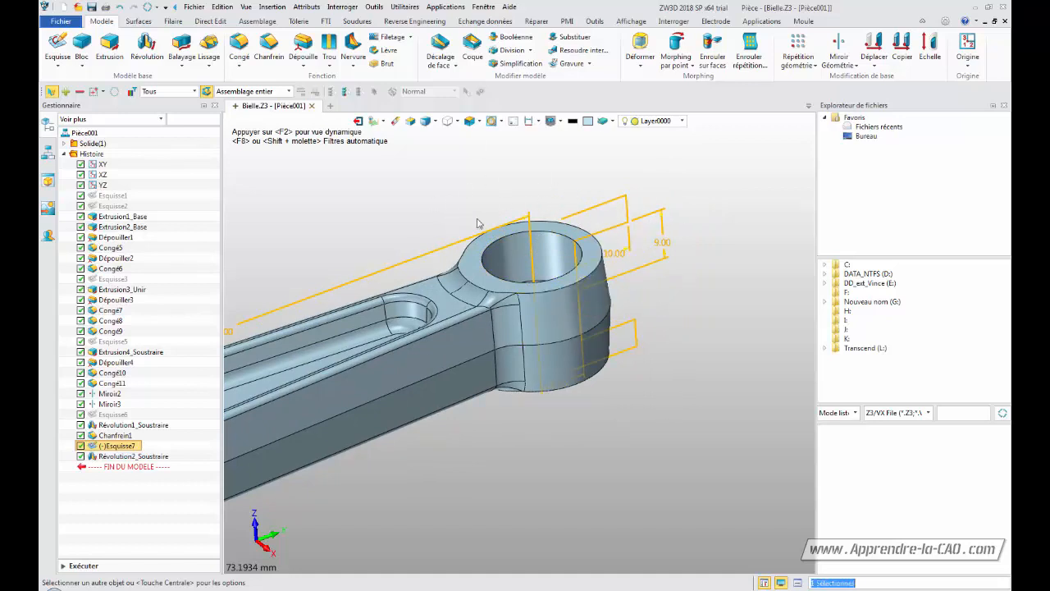
pyautogui.moveTo(614, 409); pyautogui.dragTo(641, 436, button='middle')
pyautogui.moveTo(571, 460); pyautogui.dragTo(607, 451, button='middle')
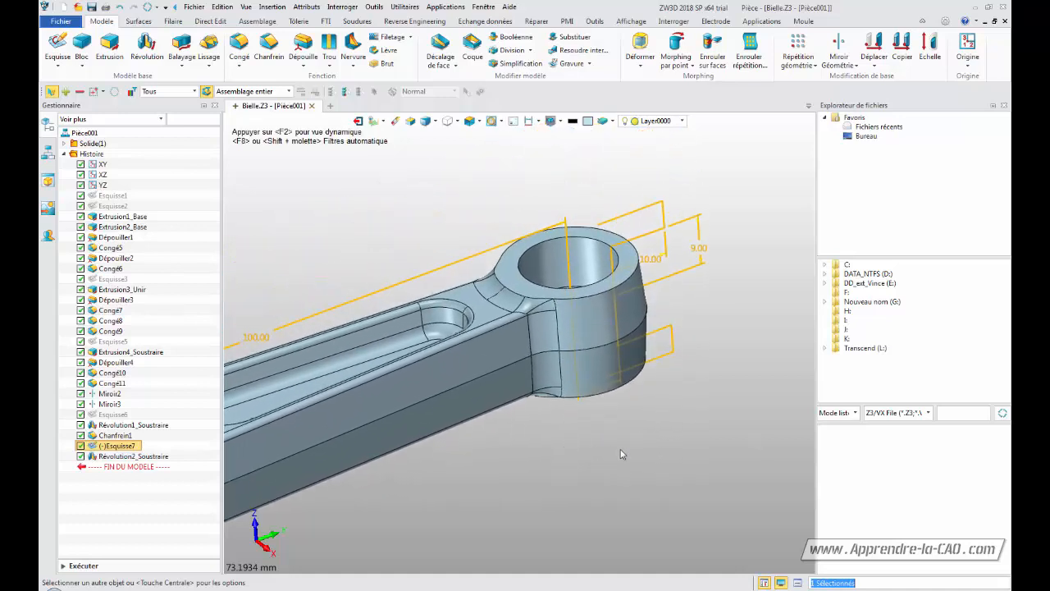
pyautogui.rightClick(123, 446)
pyautogui.click(161, 190)
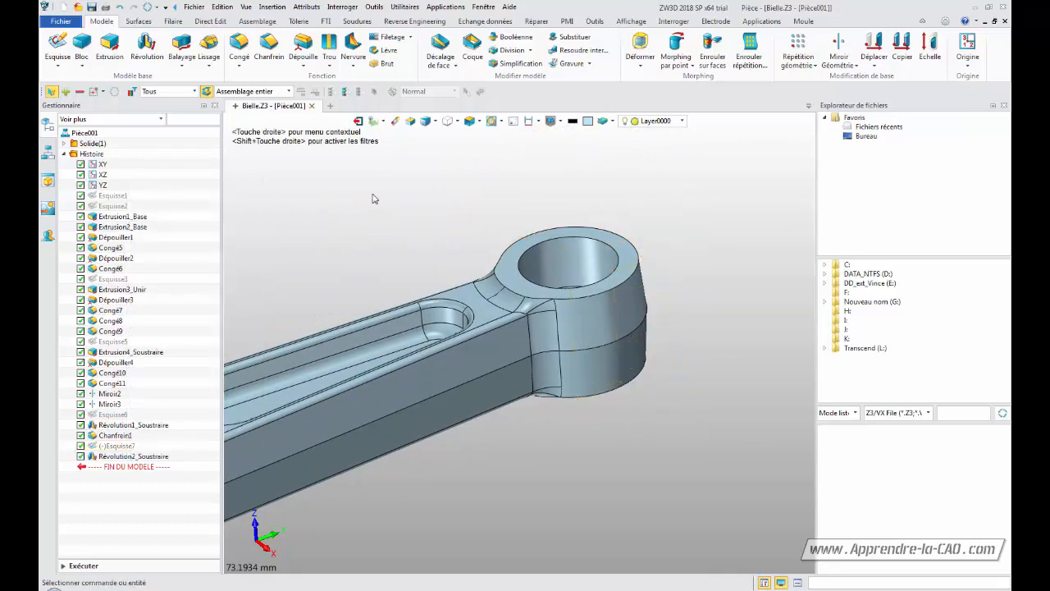
# Show the revolve sketch Esquisse7 and examine its 100 mm length dimension
pyautogui.moveTo(457, 246)
pyautogui.mouseDown(button='middle')
pyautogui.moveTo(481, 159)
pyautogui.moveTo(530, 188)
pyautogui.mouseUp(button='middle')
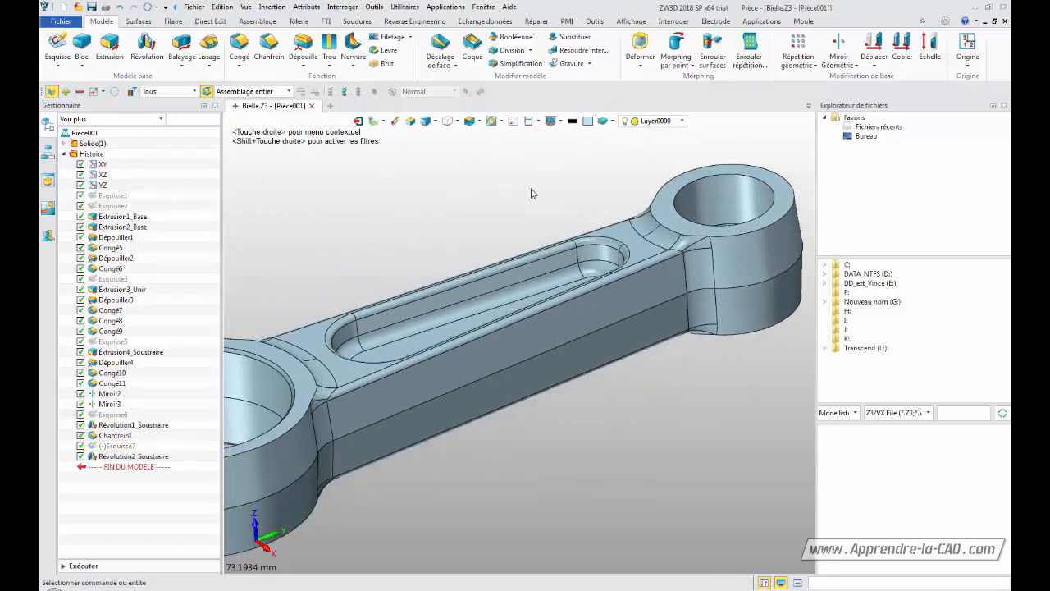
pyautogui.moveTo(525, 201)
pyautogui.mouseDown(button='right')
pyautogui.moveTo(532, 218)
pyautogui.moveTo(527, 201)
pyautogui.mouseUp(button='right')
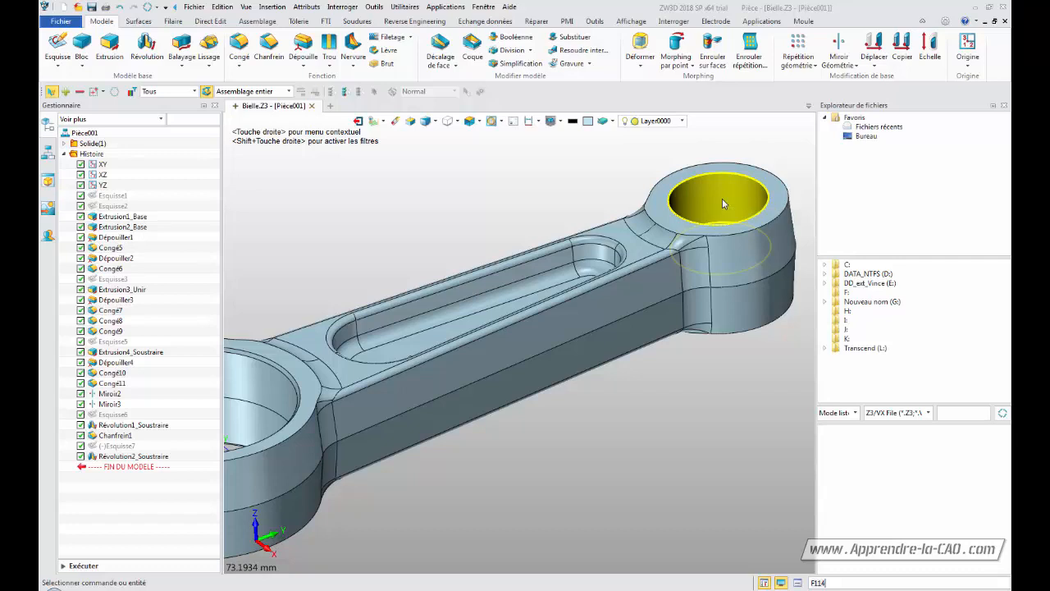
pyautogui.rightClick(112, 449)
pyautogui.click(136, 203)
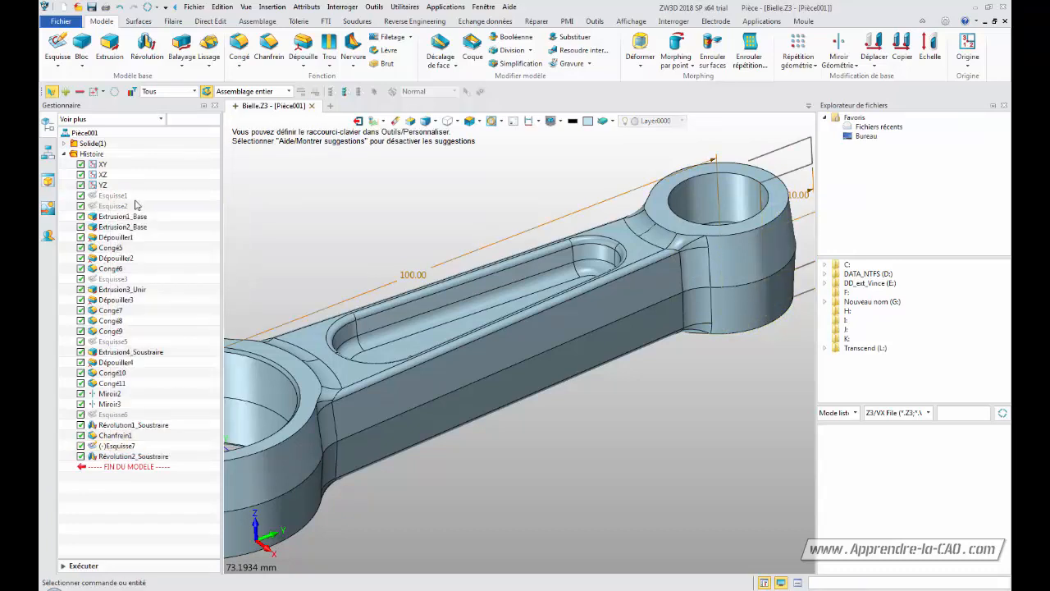
pyautogui.click(420, 279)
pyautogui.rightClick(421, 280)
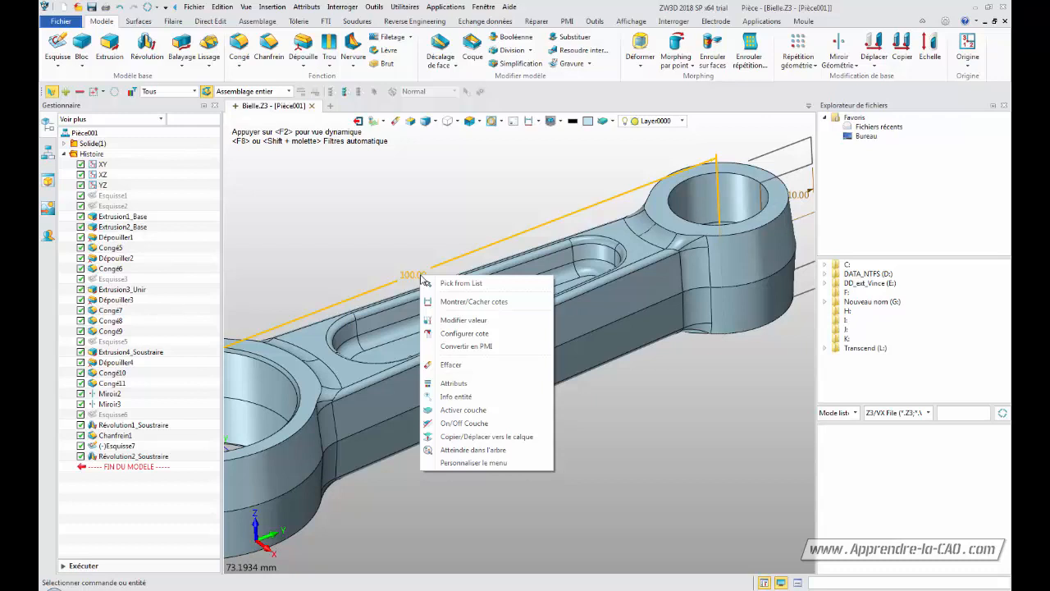
pyautogui.press('Escape')
# Link the revolve sketch's 100 mm dimension to the Esquisse2 length dimension (Esquisse2_d1)
pyautogui.doubleClick(420, 276)
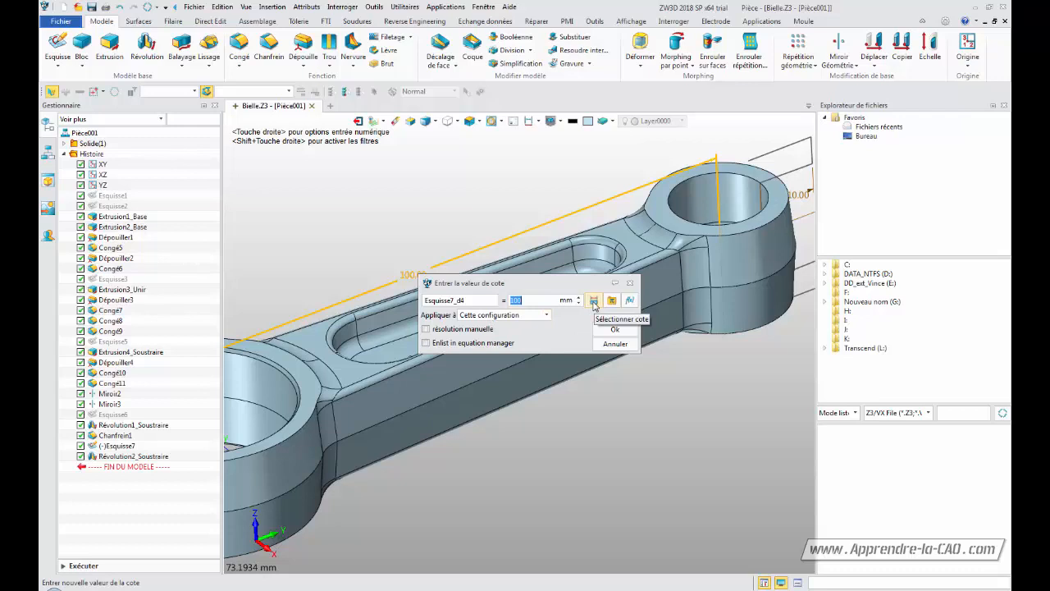
pyautogui.click(594, 301)
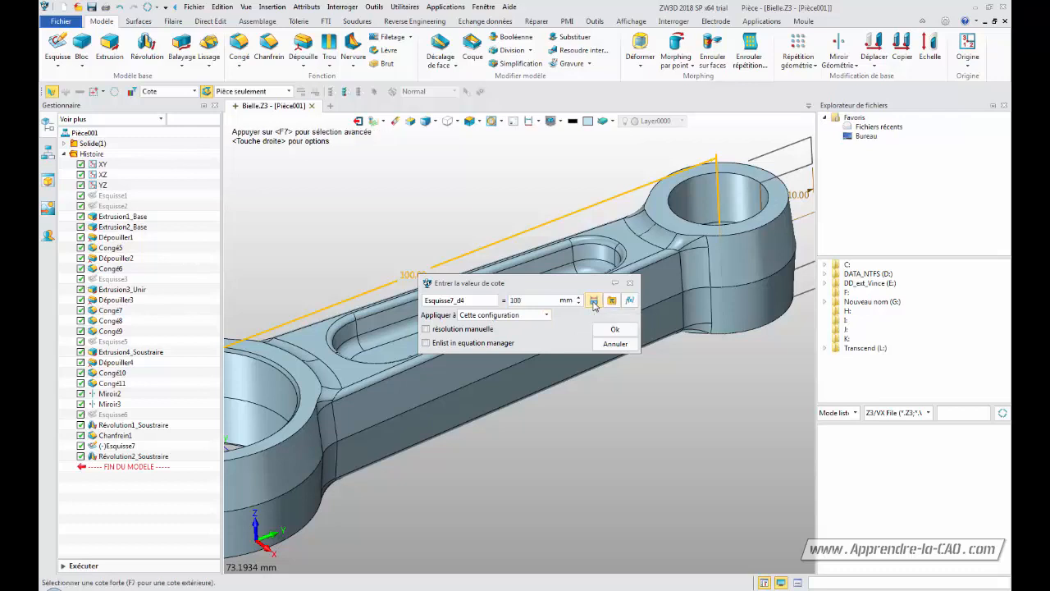
pyautogui.click(530, 123)
pyautogui.click(530, 123)
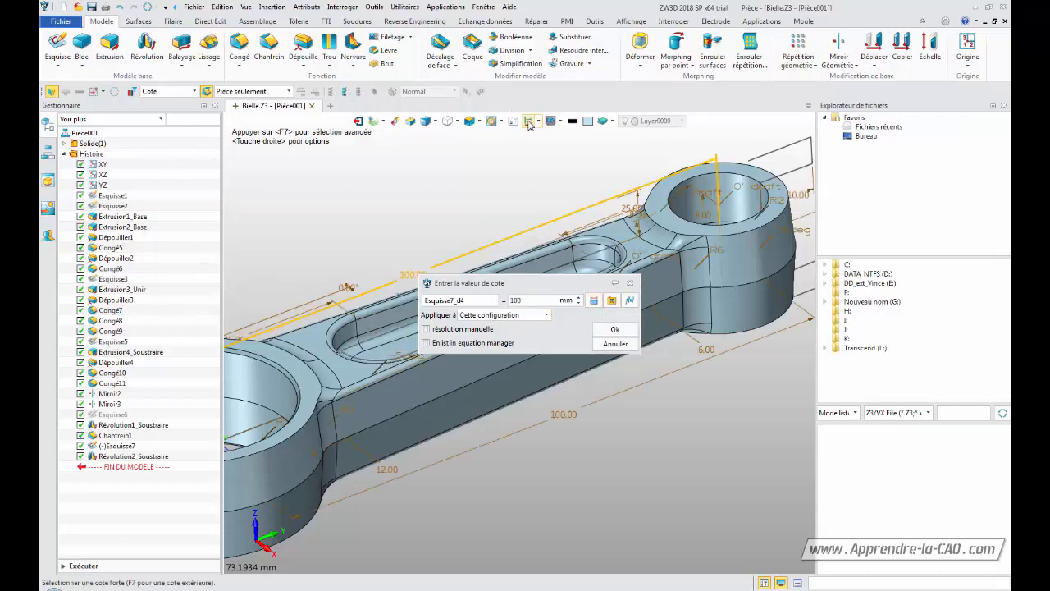
pyautogui.click(562, 419)
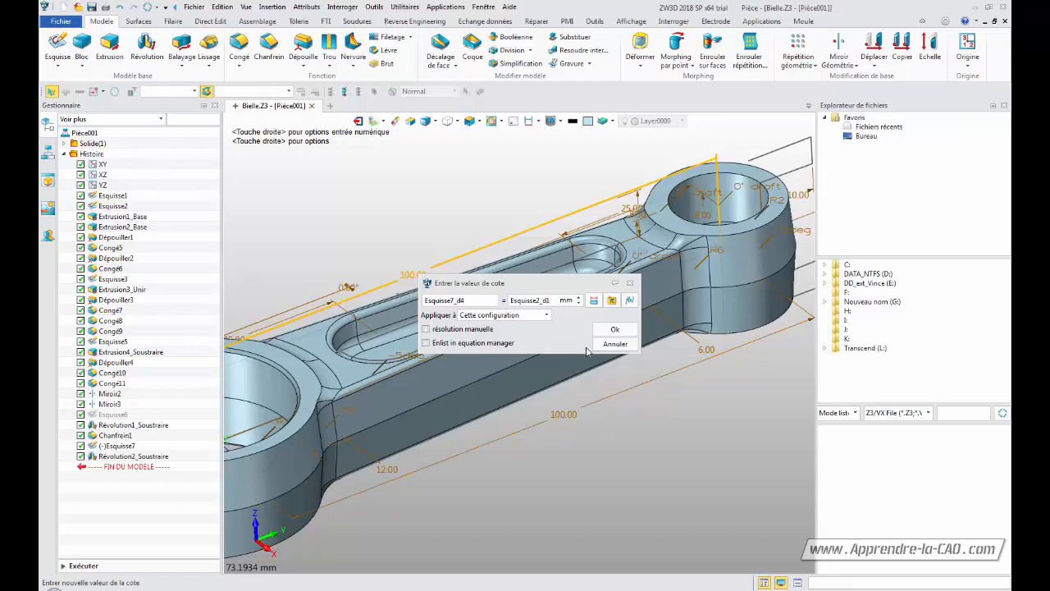
pyautogui.click(615, 329)
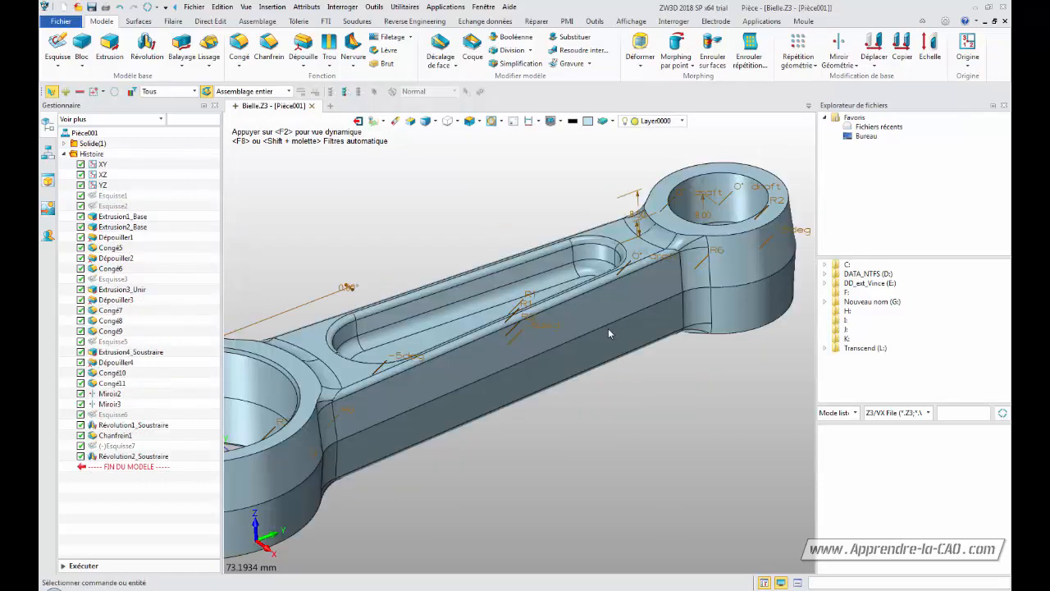
# Hide the model dimensions, show sketch Esquisse2 and open it for editing
pyautogui.moveTo(566, 428); pyautogui.dragTo(630, 404, button='middle')
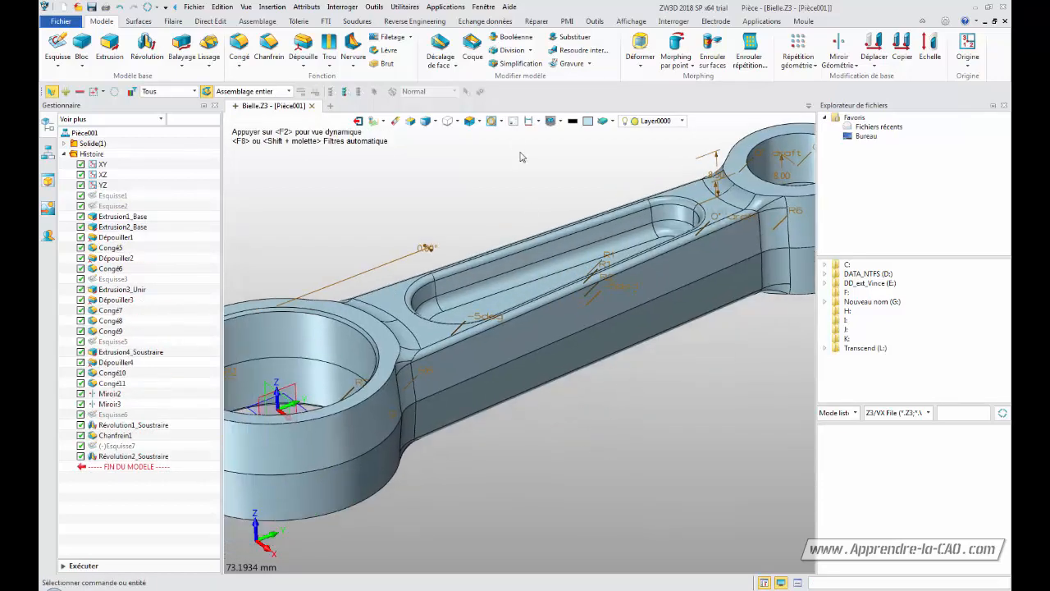
pyautogui.click(529, 122)
pyautogui.moveTo(503, 188); pyautogui.dragTo(425, 245, button='middle')
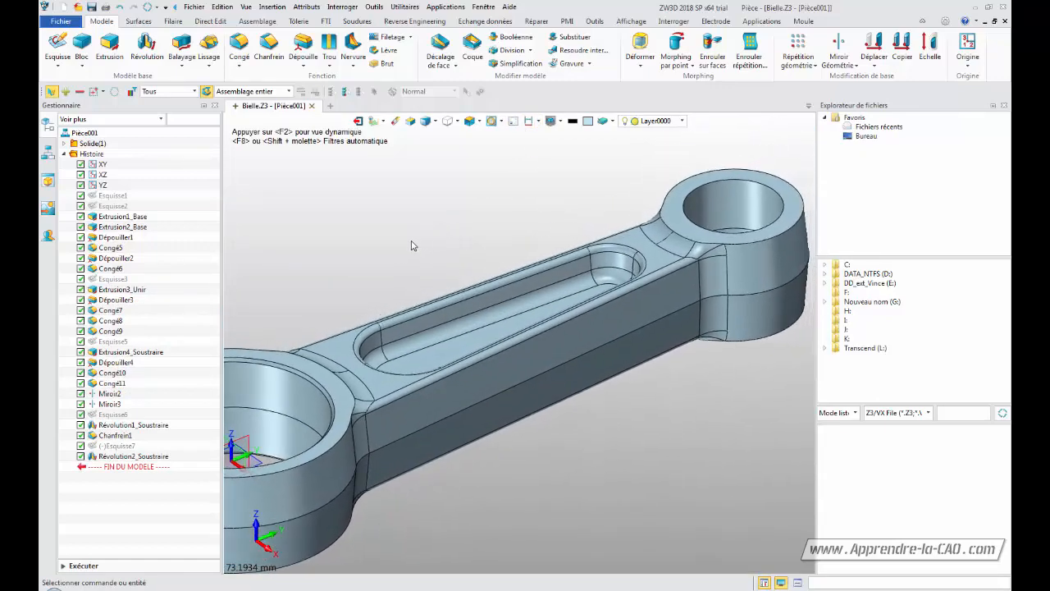
pyautogui.click(110, 206)
pyautogui.rightClick(110, 210)
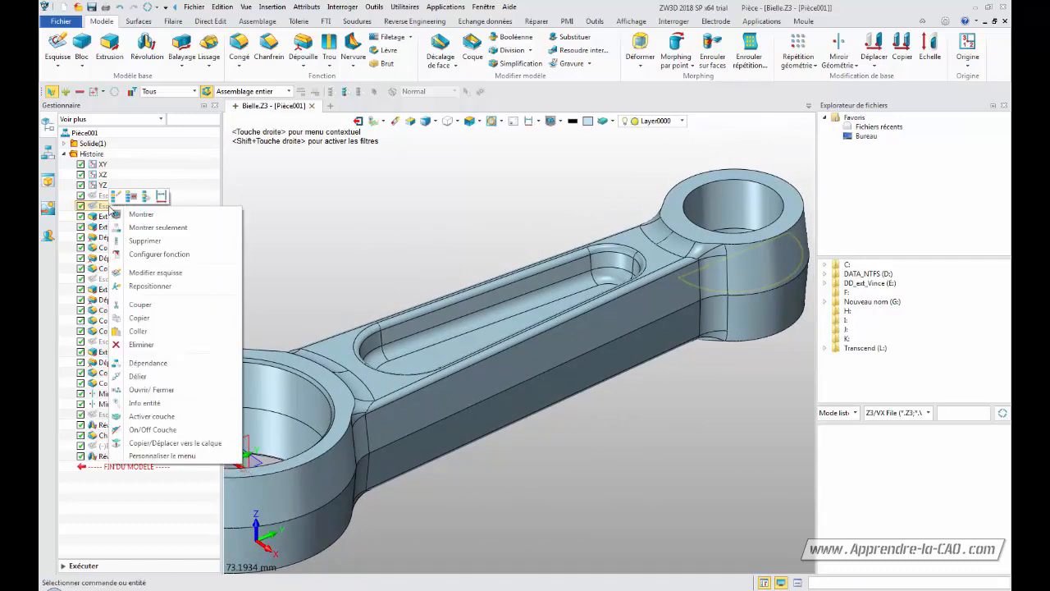
pyautogui.click(131, 213)
pyautogui.click(112, 206)
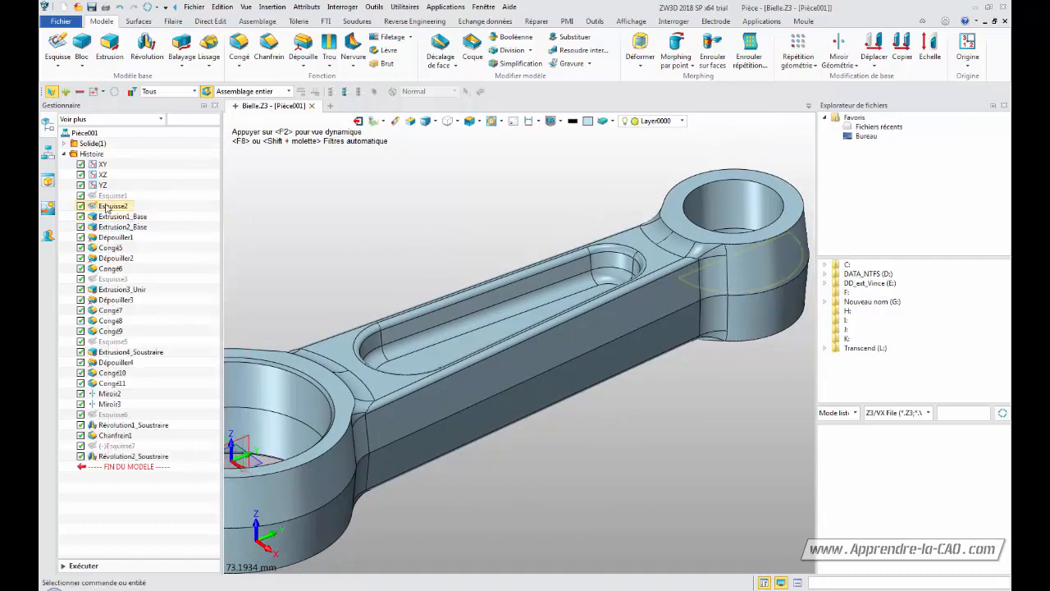
pyautogui.doubleClick(112, 207)
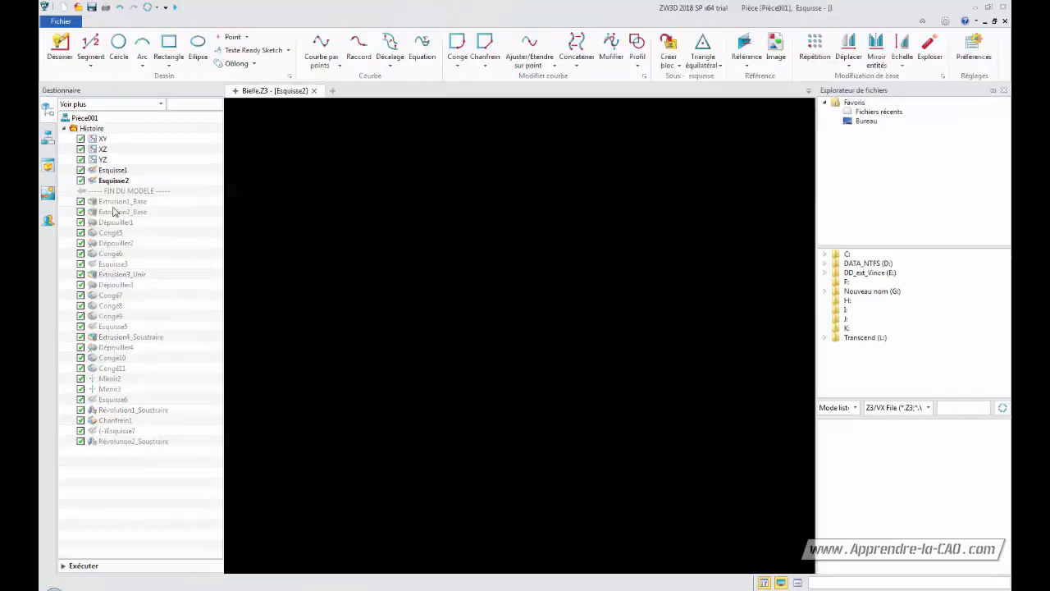
# Set the Esquisse2 length dimension to 150 mm, exit the sketch and cancel the regeneration dialog
pyautogui.moveTo(643, 233); pyautogui.dragTo(588, 402, button='middle')
pyautogui.moveTo(594, 284)
pyautogui.mouseDown(button='right')
pyautogui.moveTo(589, 429)
pyautogui.moveTo(603, 302)
pyautogui.mouseUp(button='right')
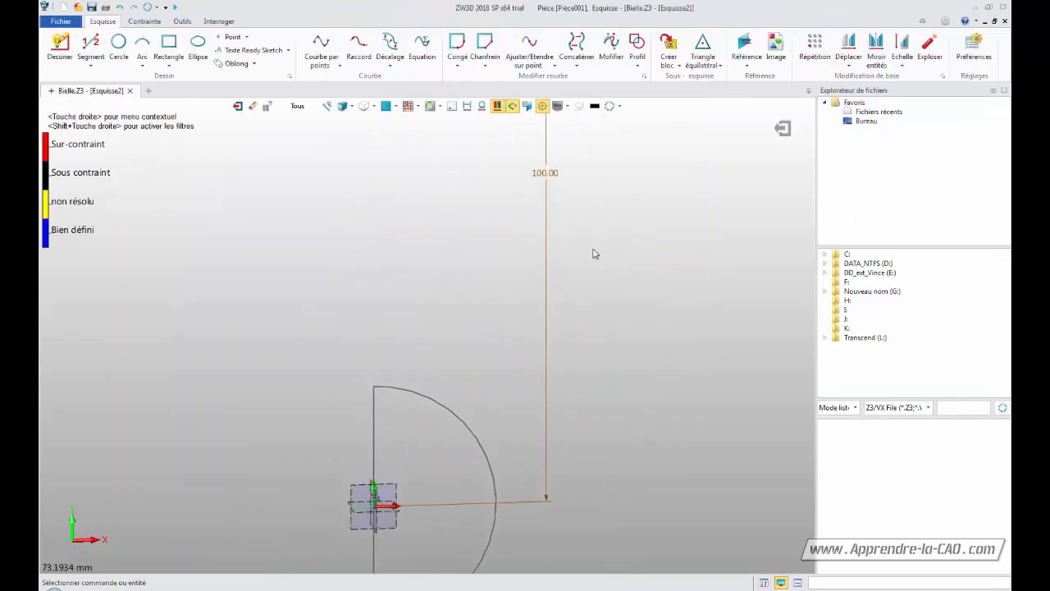
pyautogui.moveTo(588, 247); pyautogui.dragTo(587, 280, button='middle')
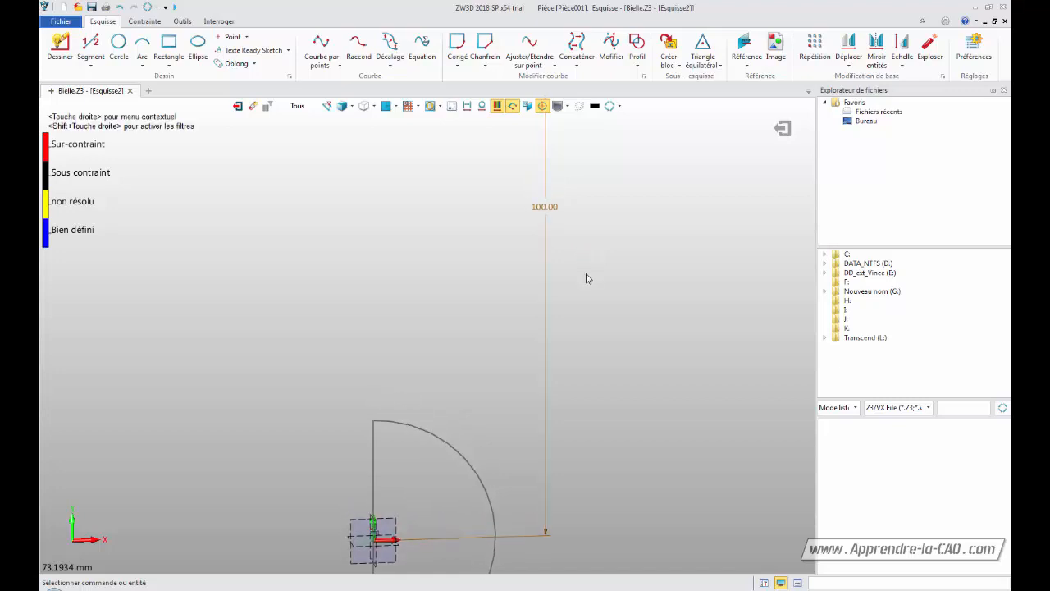
pyautogui.scroll(-4, 587, 279)
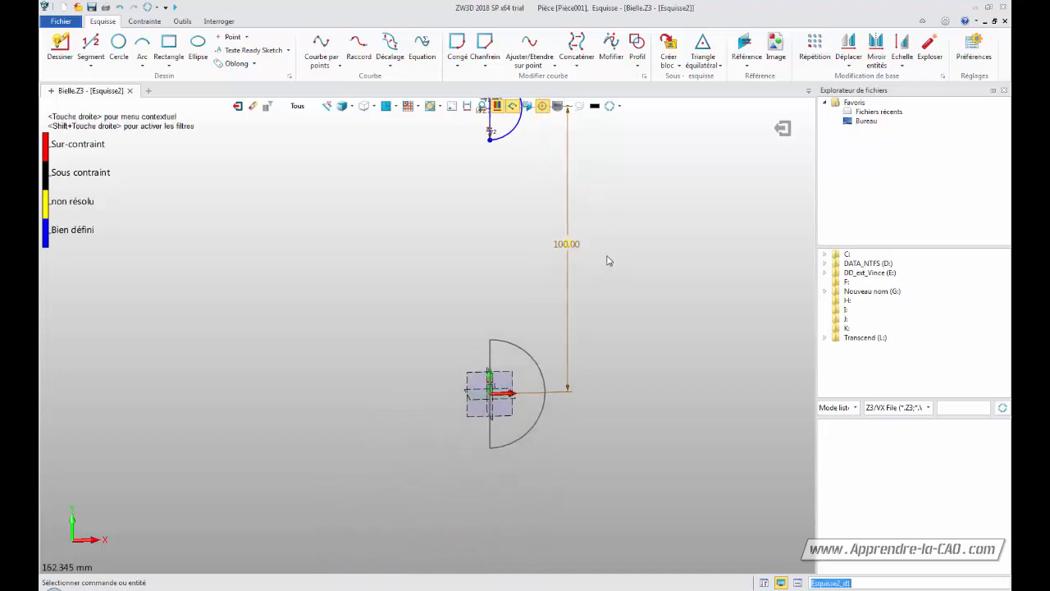
pyautogui.moveTo(608, 261)
pyautogui.mouseDown(button='middle')
pyautogui.moveTo(599, 253)
pyautogui.moveTo(580, 305)
pyautogui.mouseUp(button='middle')
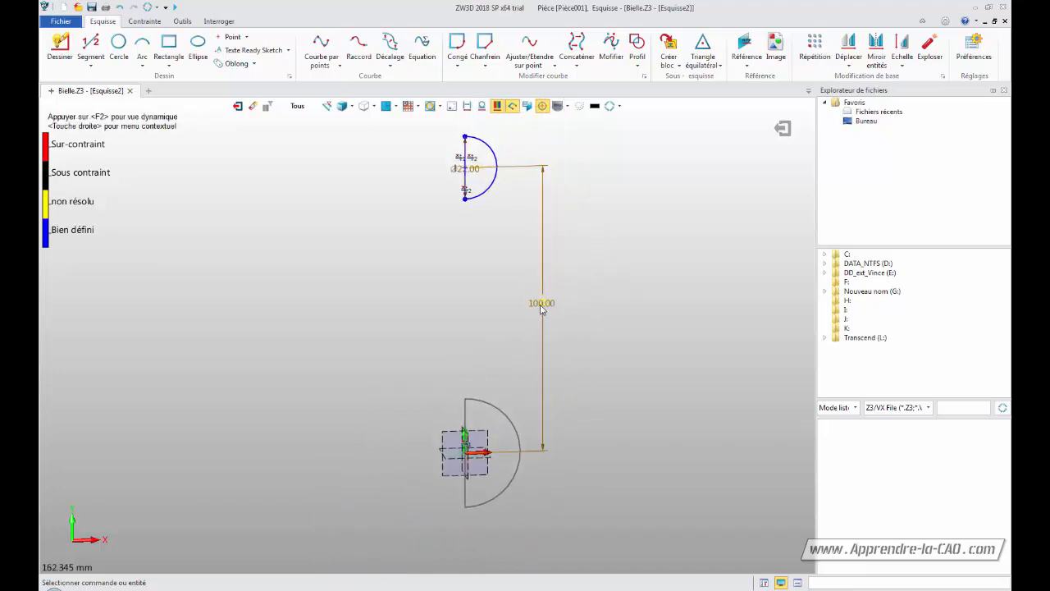
pyautogui.doubleClick(541, 305)
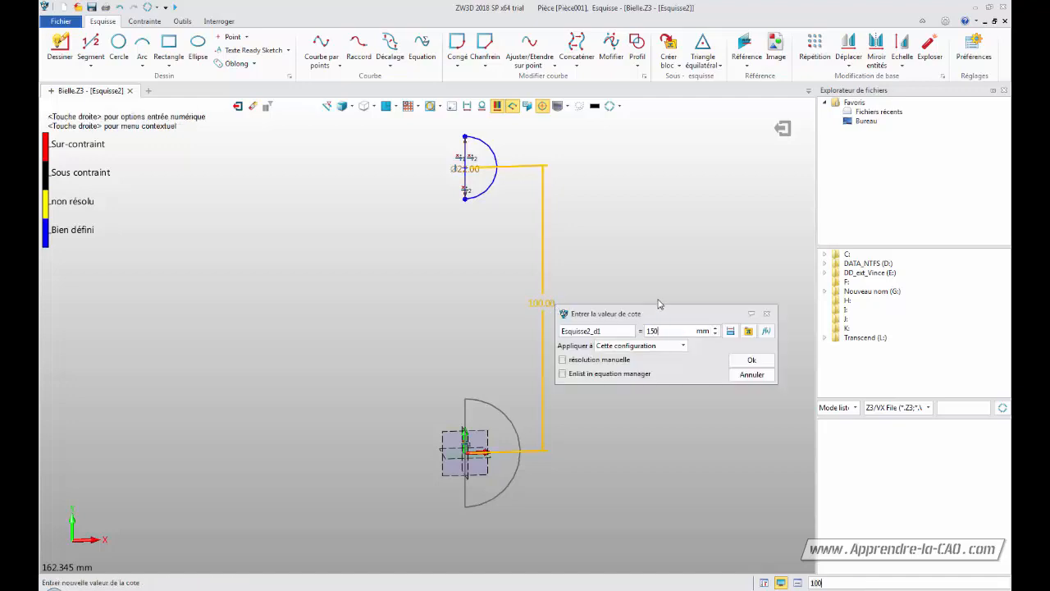
pyautogui.click(753, 361)
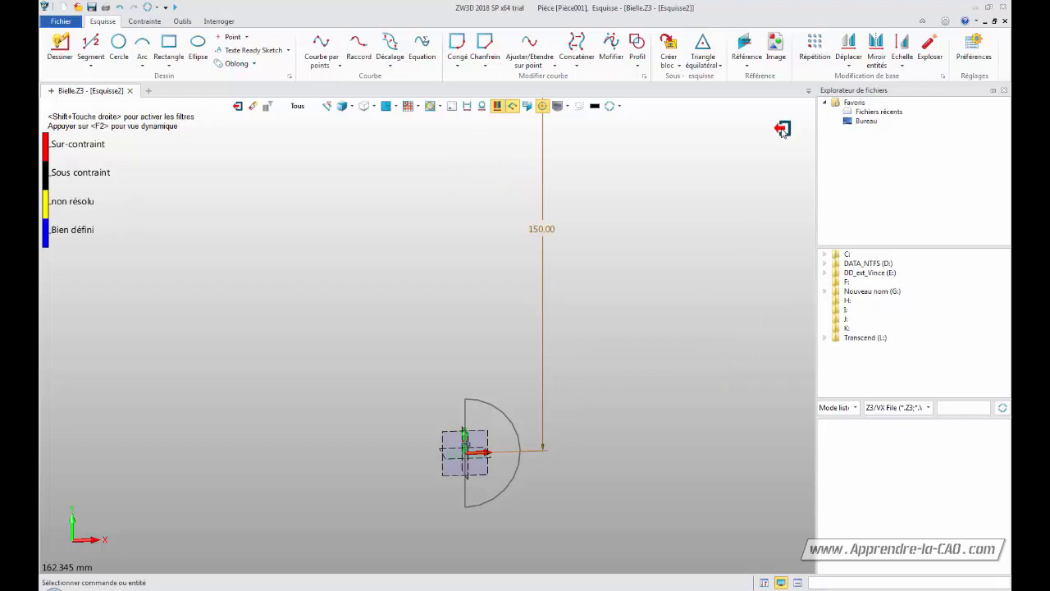
pyautogui.click(783, 129)
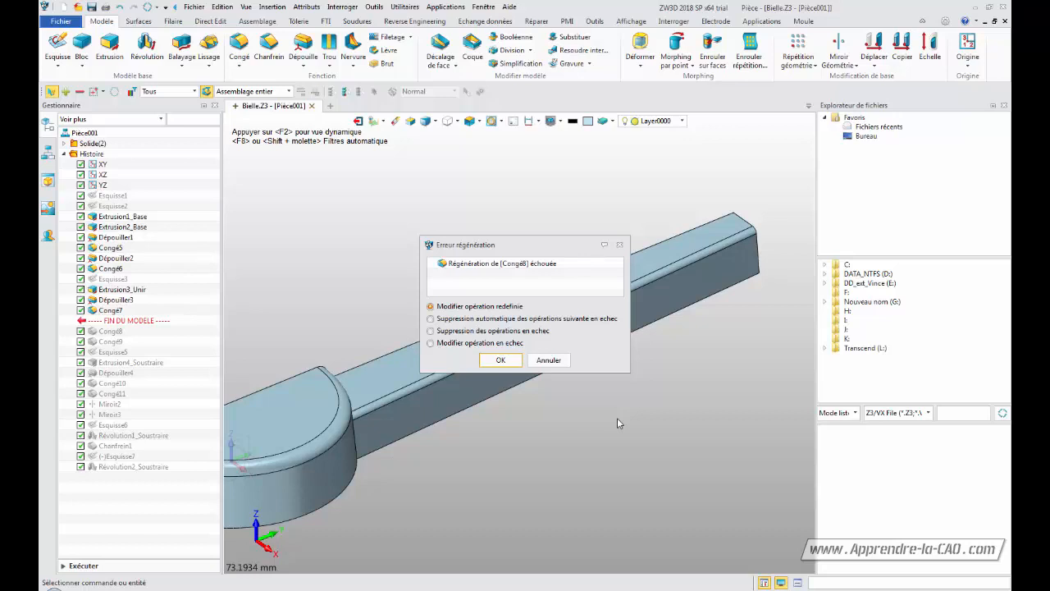
pyautogui.click(548, 360)
# Inspect the regenerated rod and the dimensions of the rib sketch Esquisse3
pyautogui.moveTo(552, 415); pyautogui.dragTo(687, 288, button='middle')
pyautogui.moveTo(371, 299); pyautogui.dragTo(404, 284, button='middle')
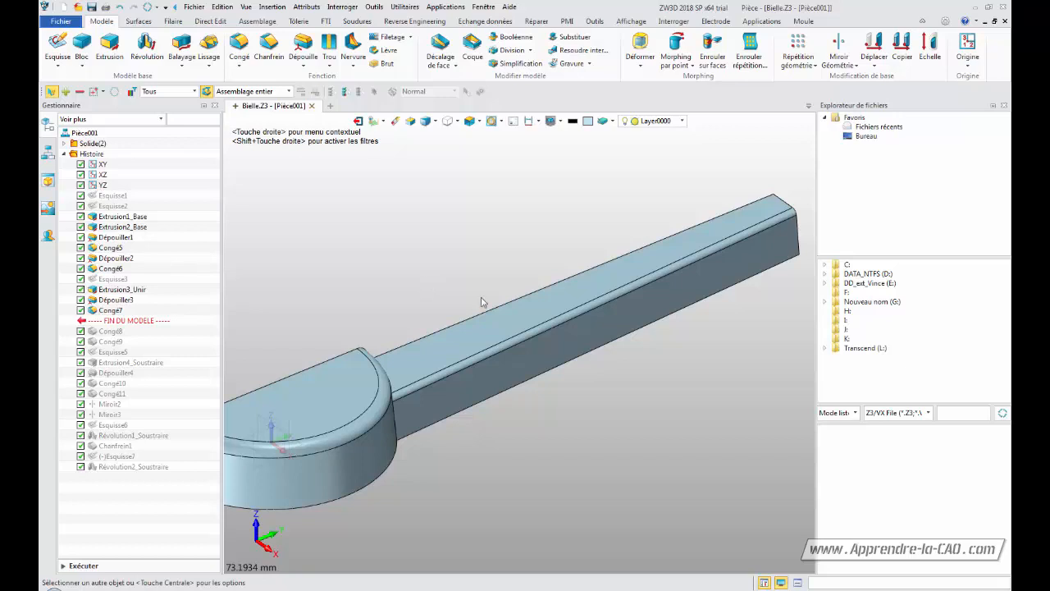
pyautogui.moveTo(691, 358); pyautogui.dragTo(489, 390, button='middle')
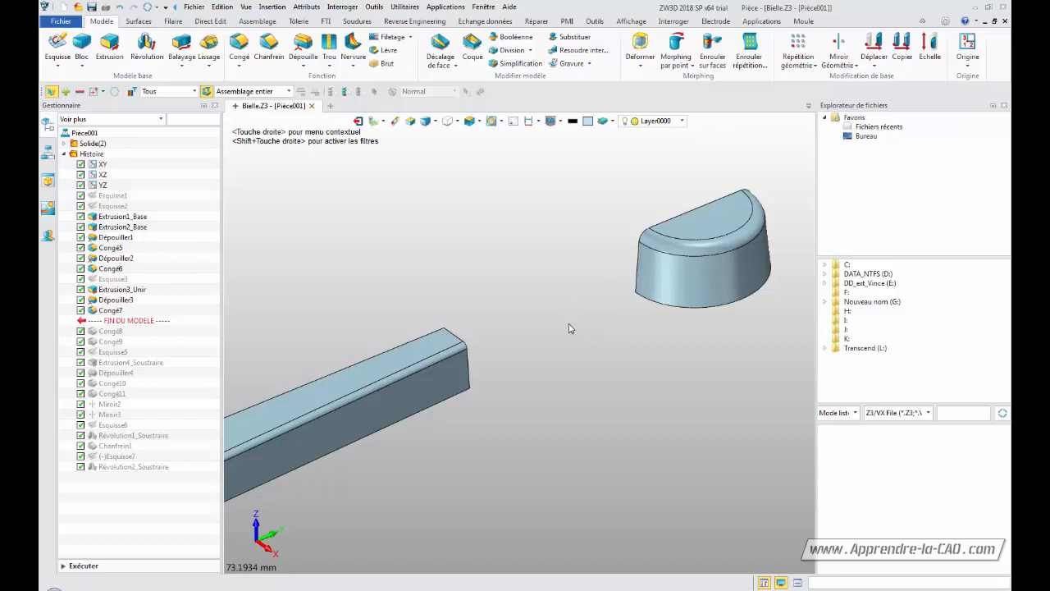
pyautogui.scroll(-4, 562, 321)
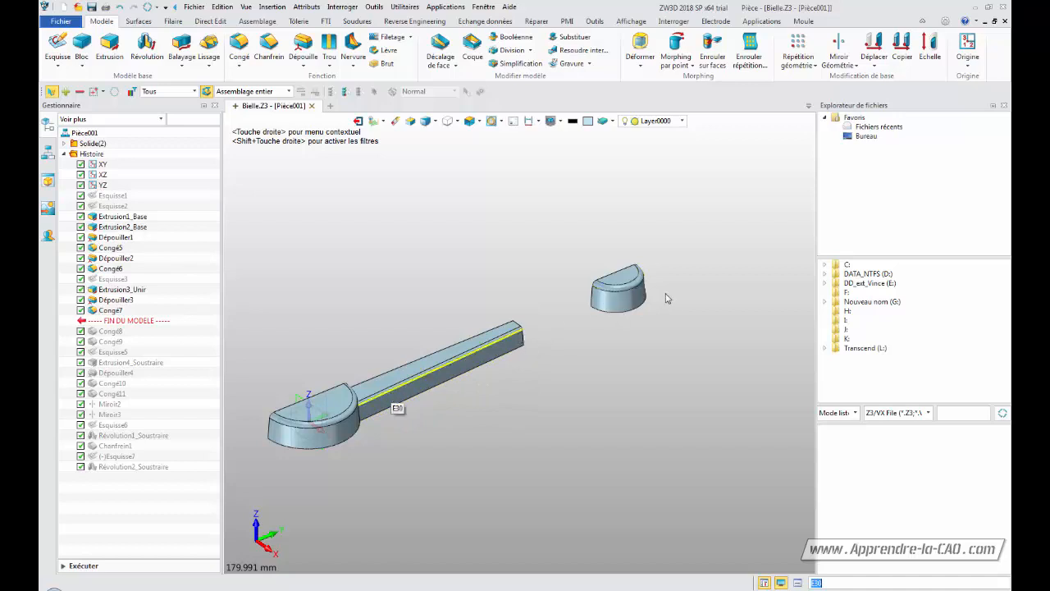
pyautogui.moveTo(516, 384); pyautogui.dragTo(569, 381, button='middle')
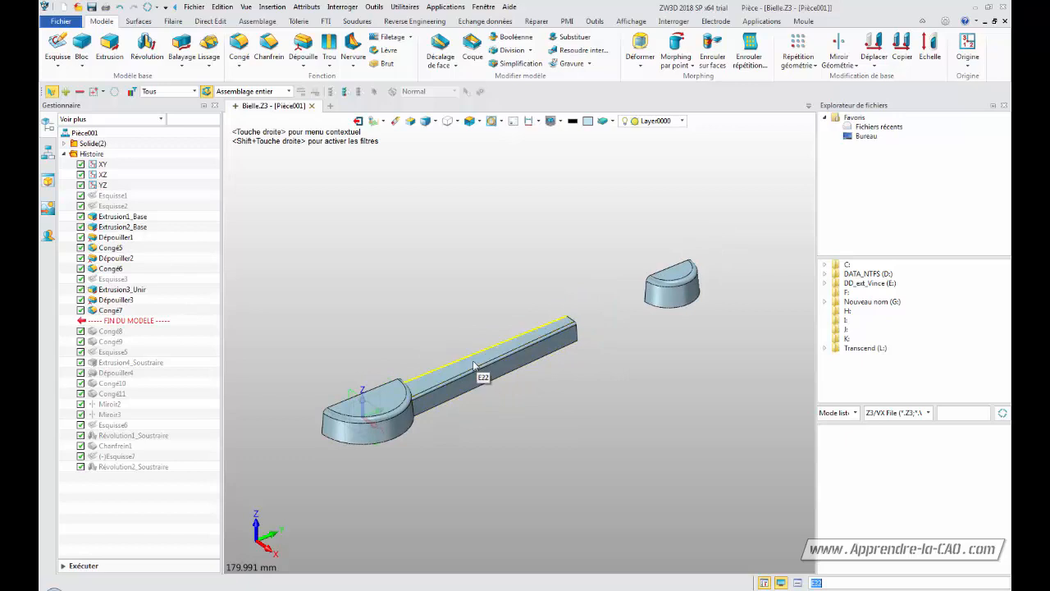
pyautogui.click(113, 280)
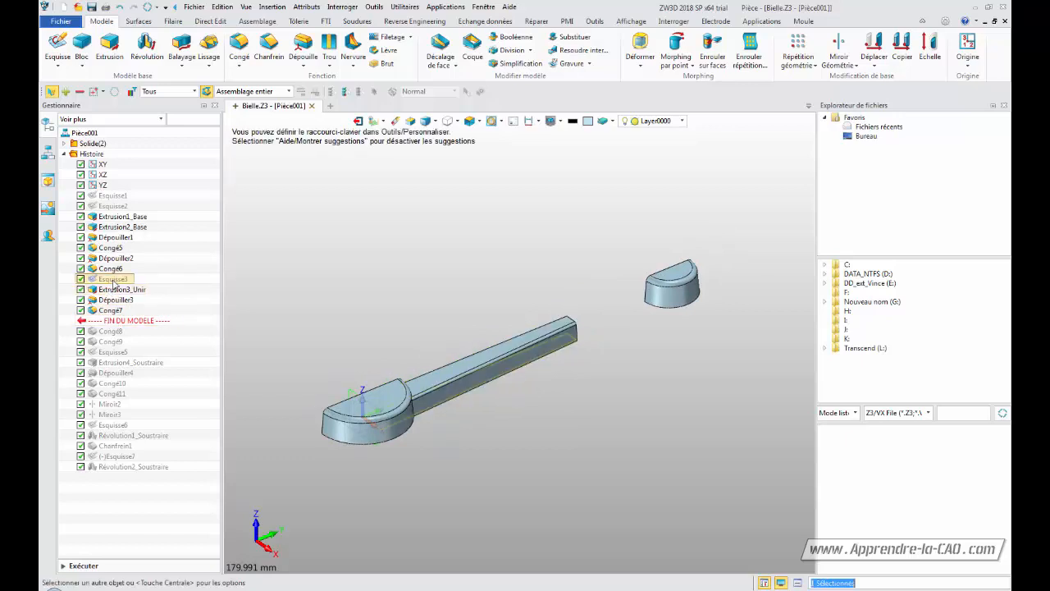
pyautogui.click(113, 280)
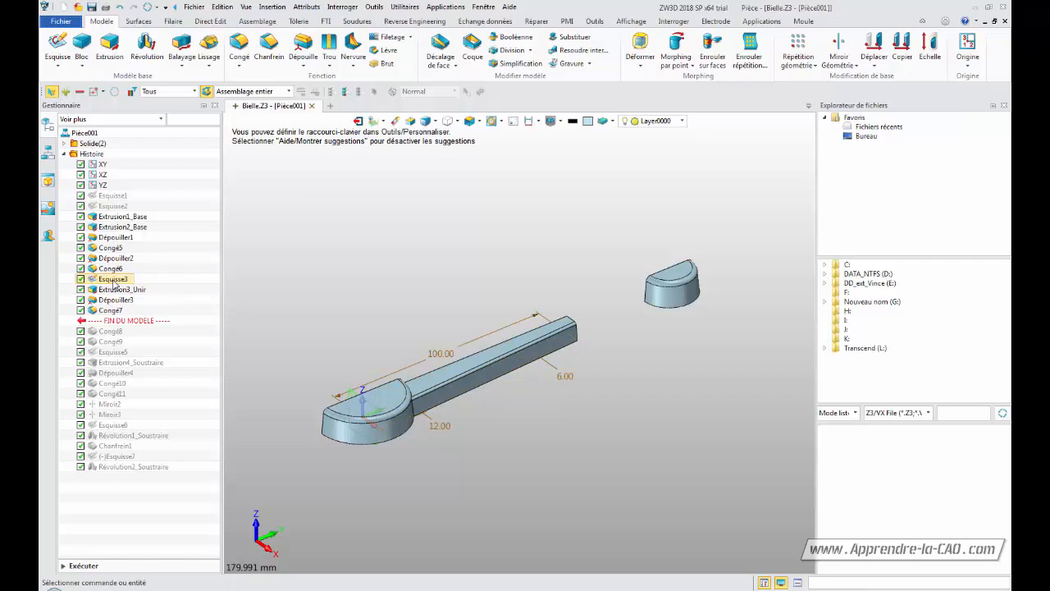
pyautogui.doubleClick(114, 280)
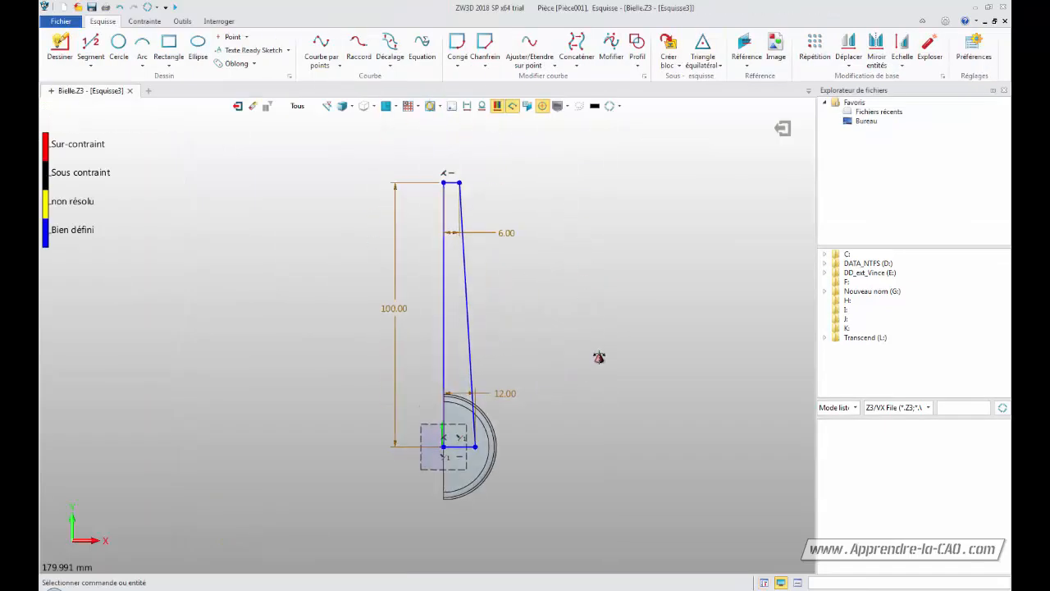
pyautogui.click(782, 128)
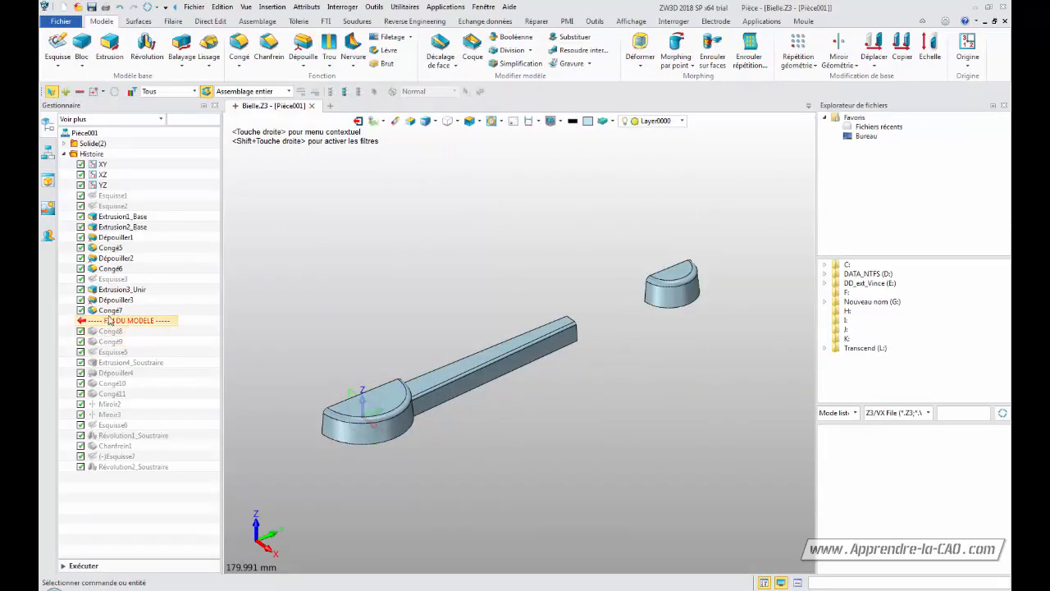
# Select the rib sketch Esquisse3 and show it in the model with its dimensions
pyautogui.click(115, 280)
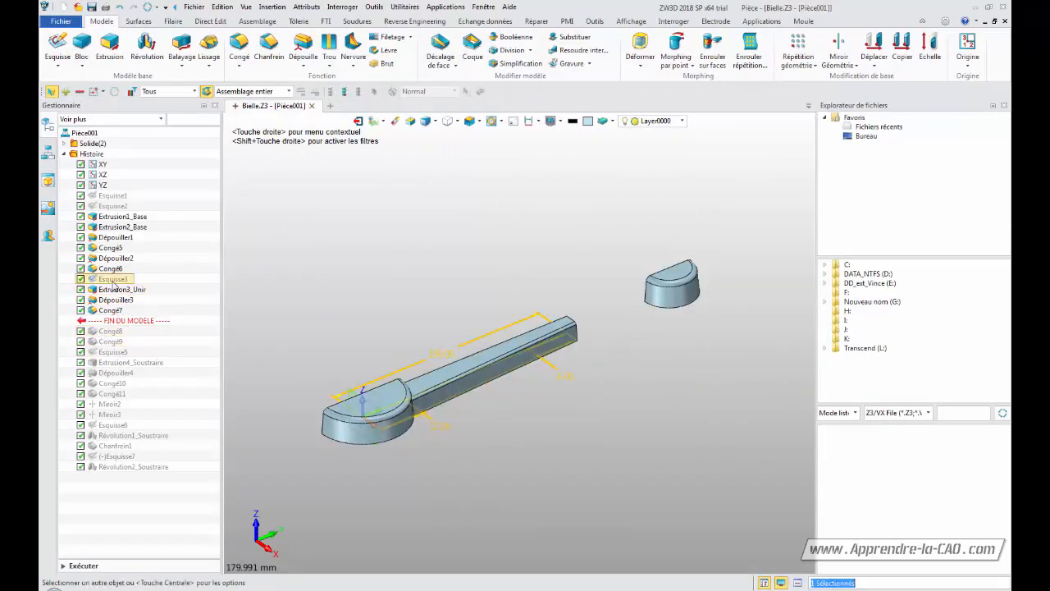
pyautogui.click(440, 357)
pyautogui.rightClick(113, 281)
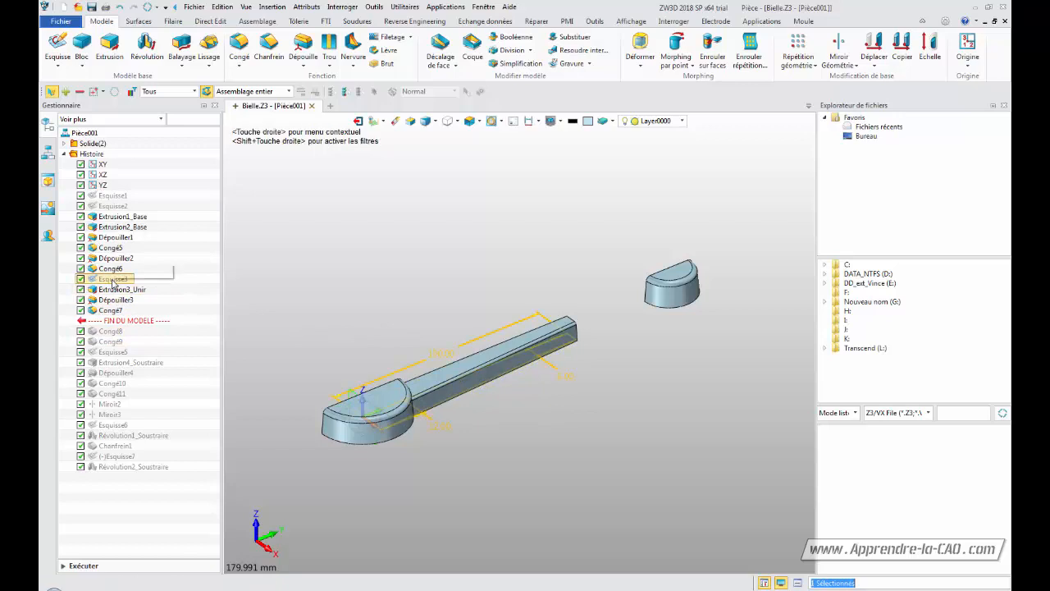
pyautogui.click(153, 288)
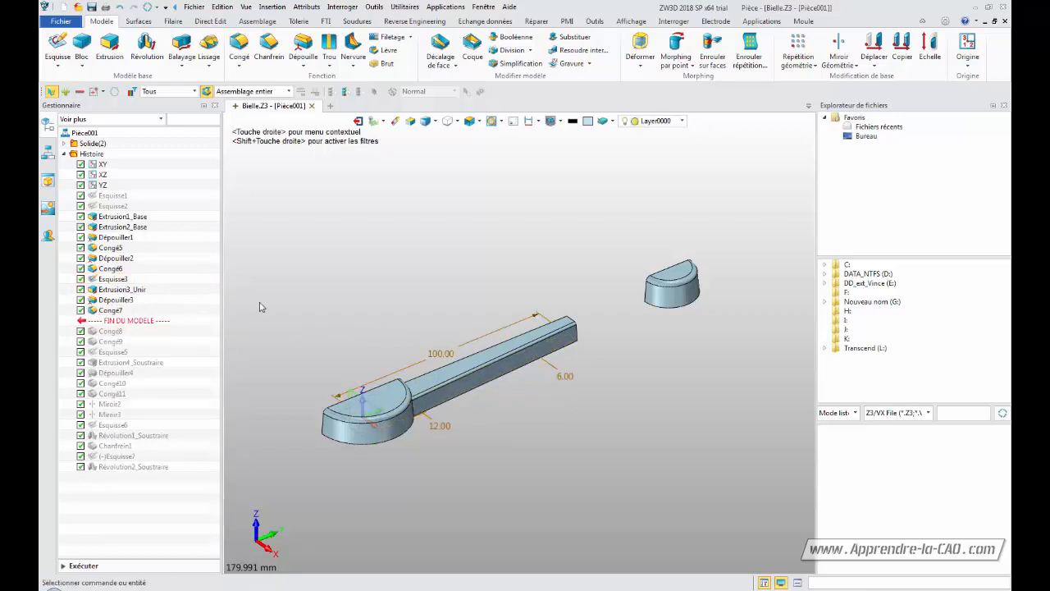
pyautogui.doubleClick(444, 357)
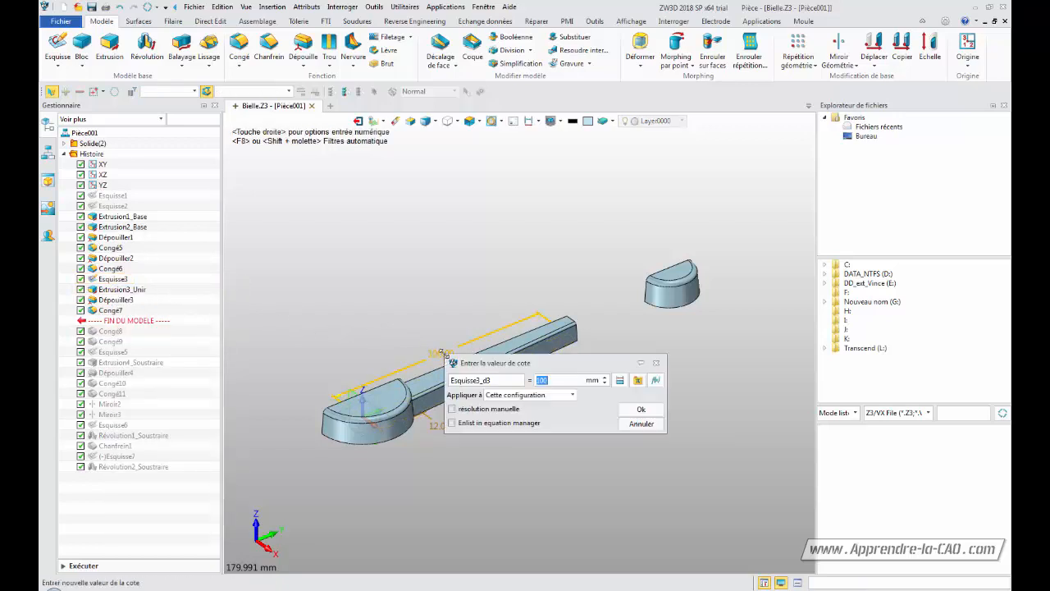
pyautogui.click(620, 381)
pyautogui.click(529, 122)
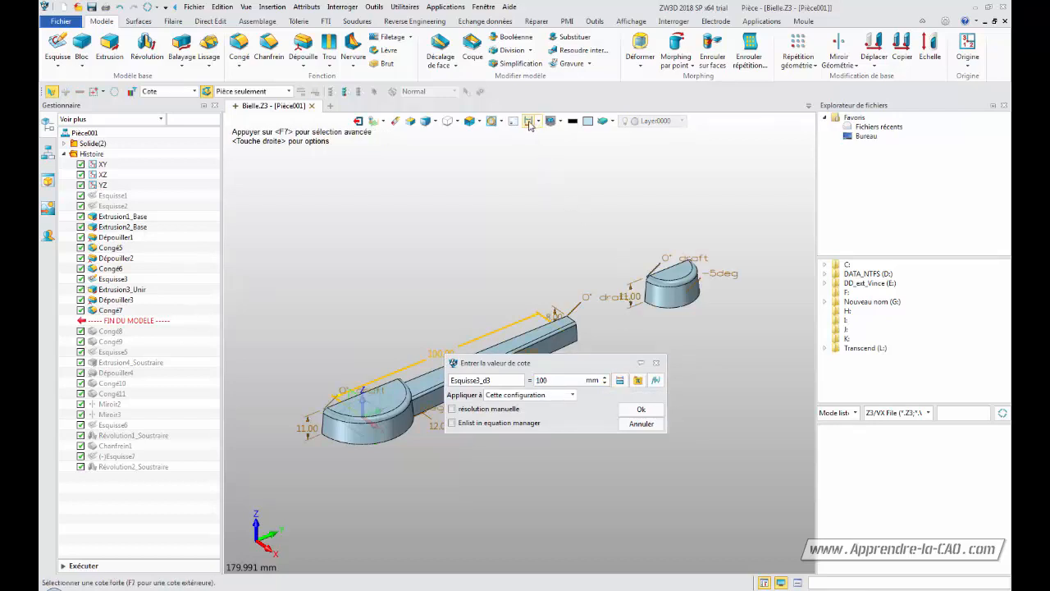
pyautogui.moveTo(477, 250); pyautogui.dragTo(462, 188, button='middle')
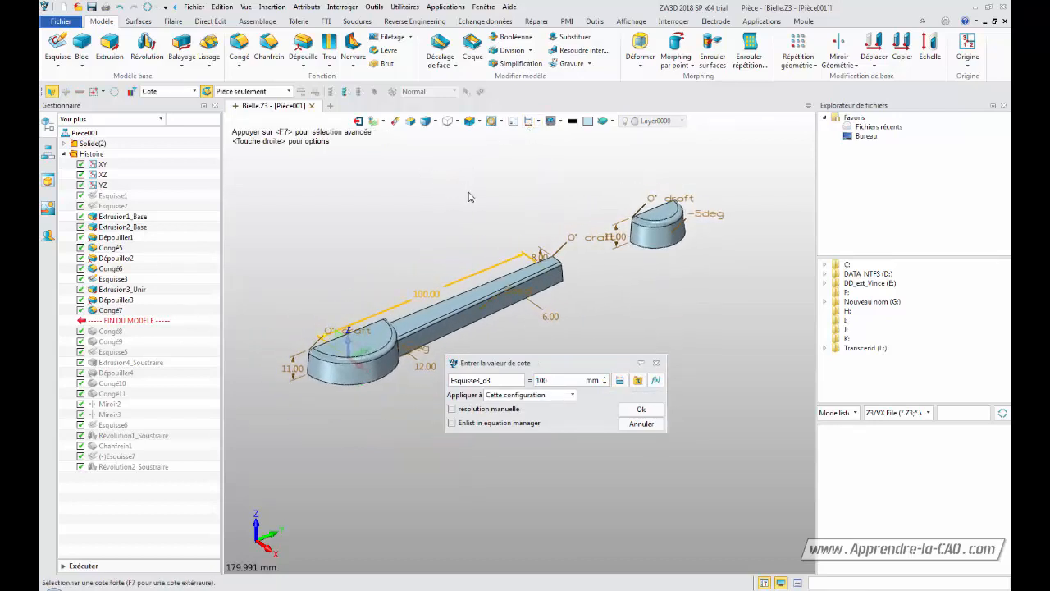
pyautogui.click(530, 124)
pyautogui.click(531, 124)
pyautogui.moveTo(635, 302); pyautogui.dragTo(654, 315, button='middle')
pyautogui.moveTo(654, 315)
pyautogui.mouseDown(button='right')
pyautogui.moveTo(651, 330)
pyautogui.moveTo(650, 318)
pyautogui.moveTo(635, 321)
pyautogui.mouseUp(button='right')
pyautogui.moveTo(635, 321); pyautogui.dragTo(635, 296, button='middle')
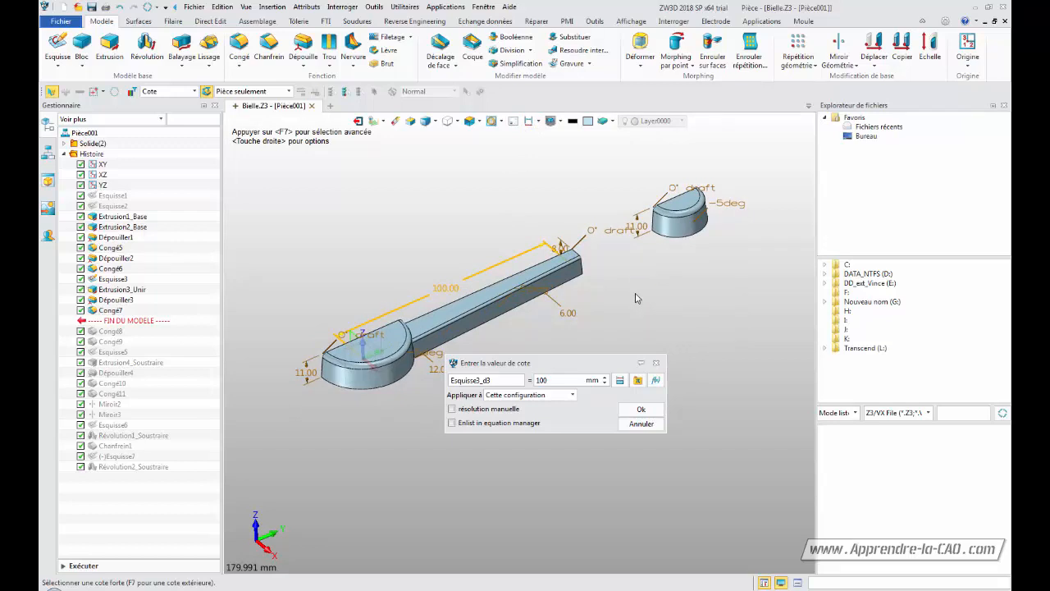
pyautogui.scroll(5, 635, 298)
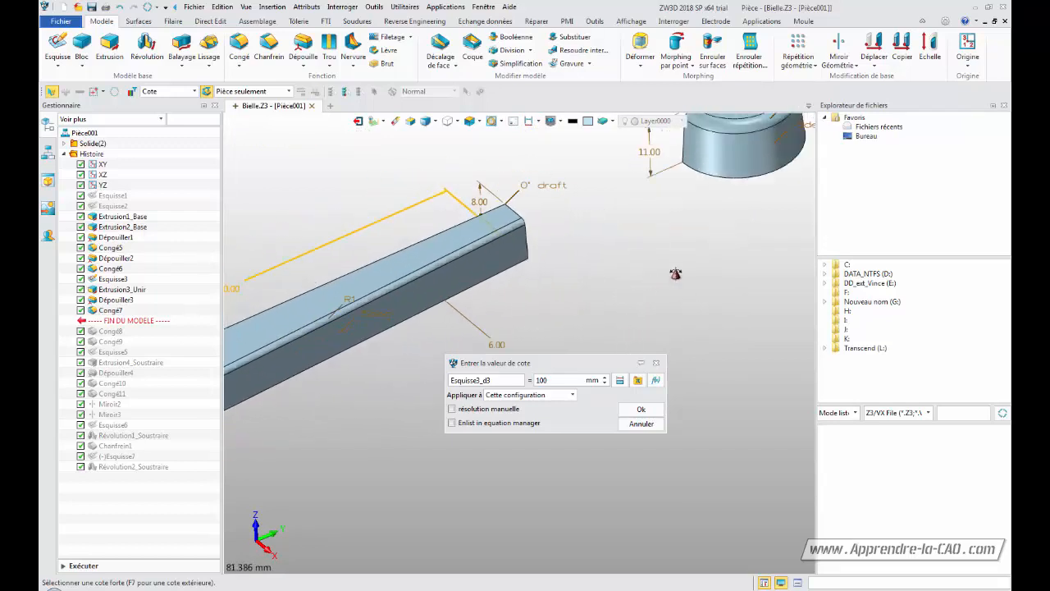
pyautogui.scroll(-3, 675, 273)
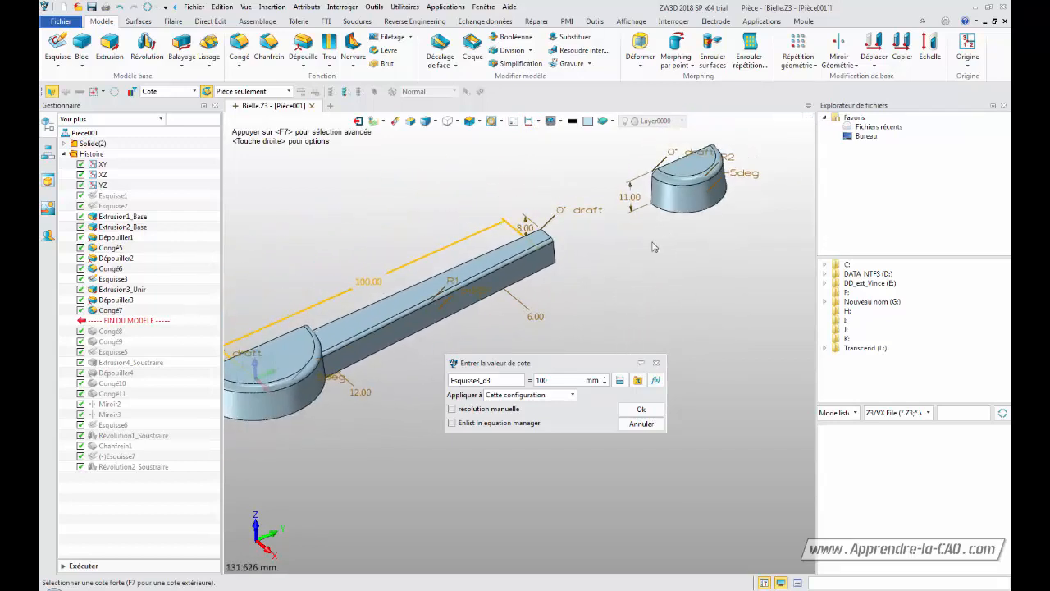
pyautogui.moveTo(631, 247); pyautogui.dragTo(688, 257, button='middle')
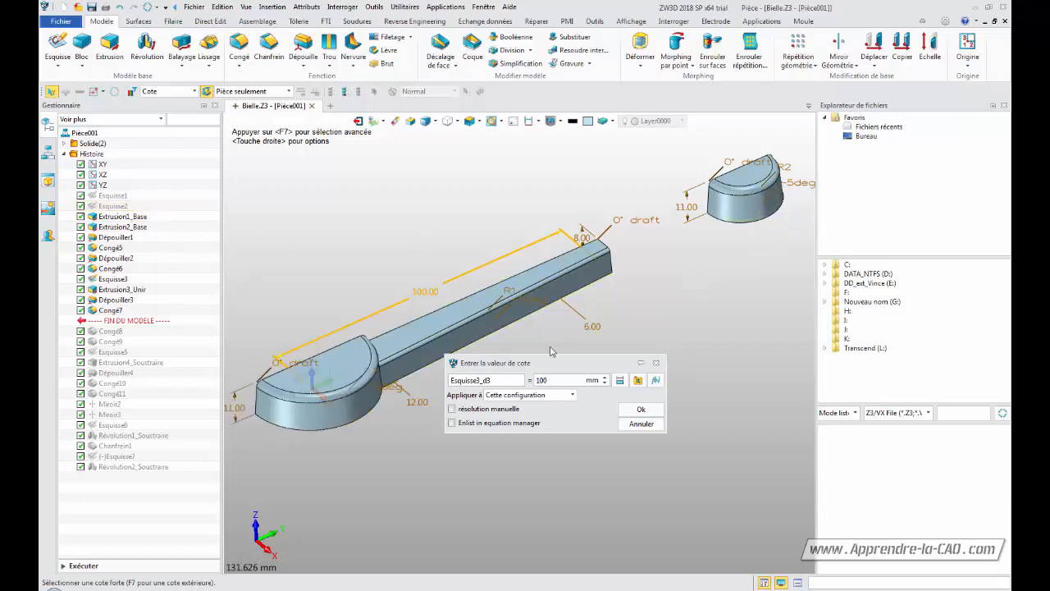
pyautogui.click(641, 423)
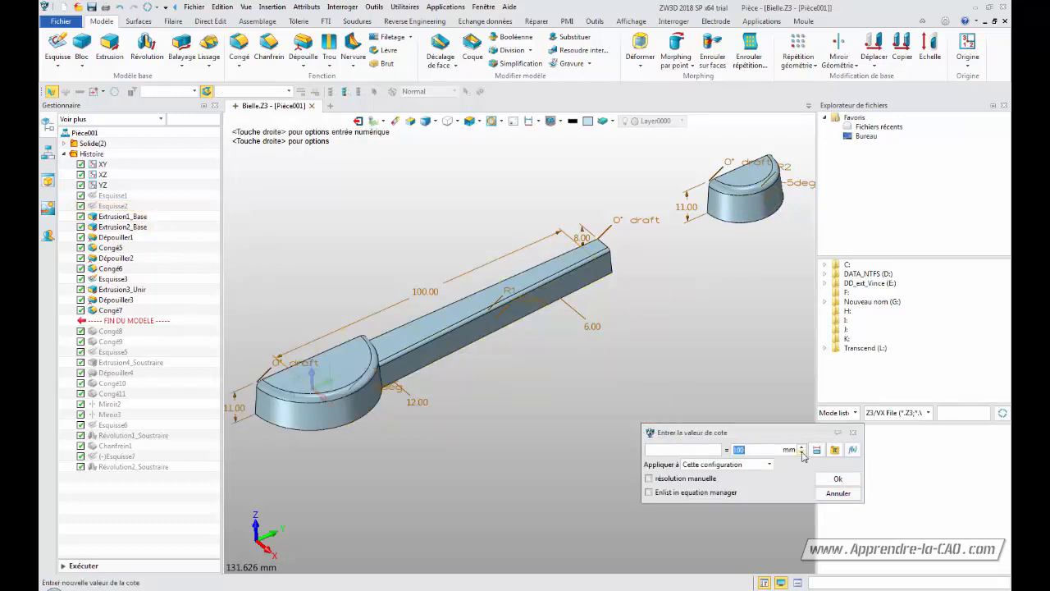
pyautogui.click(838, 493)
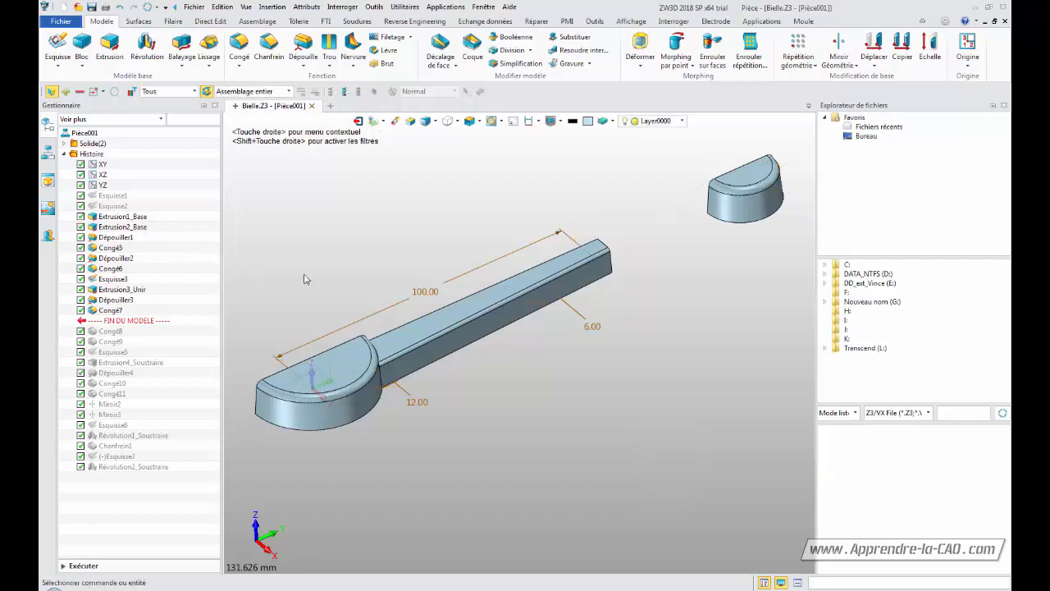
# Show sketches Esquisse2 and Esquisse3 together and turn on the model dimension display
pyautogui.rightClick(119, 206)
pyautogui.click(149, 213)
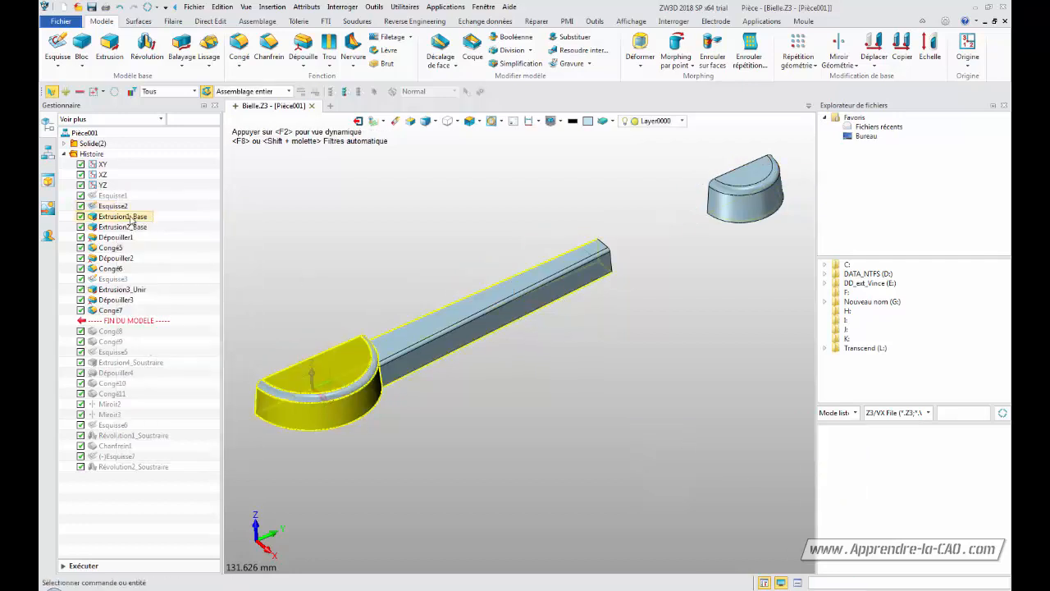
pyautogui.click(121, 207)
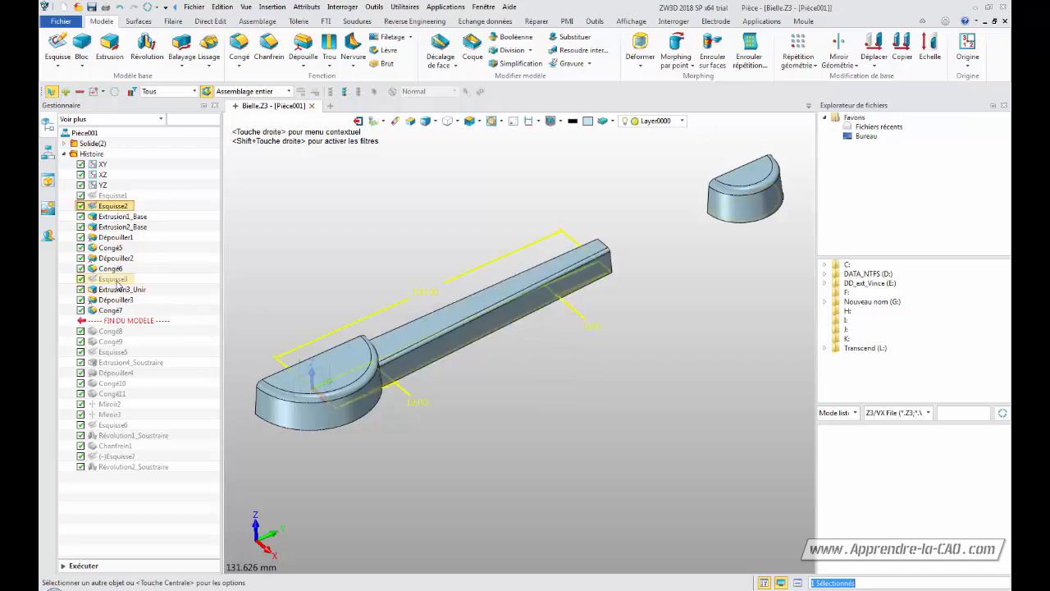
pyautogui.rightClick(119, 282)
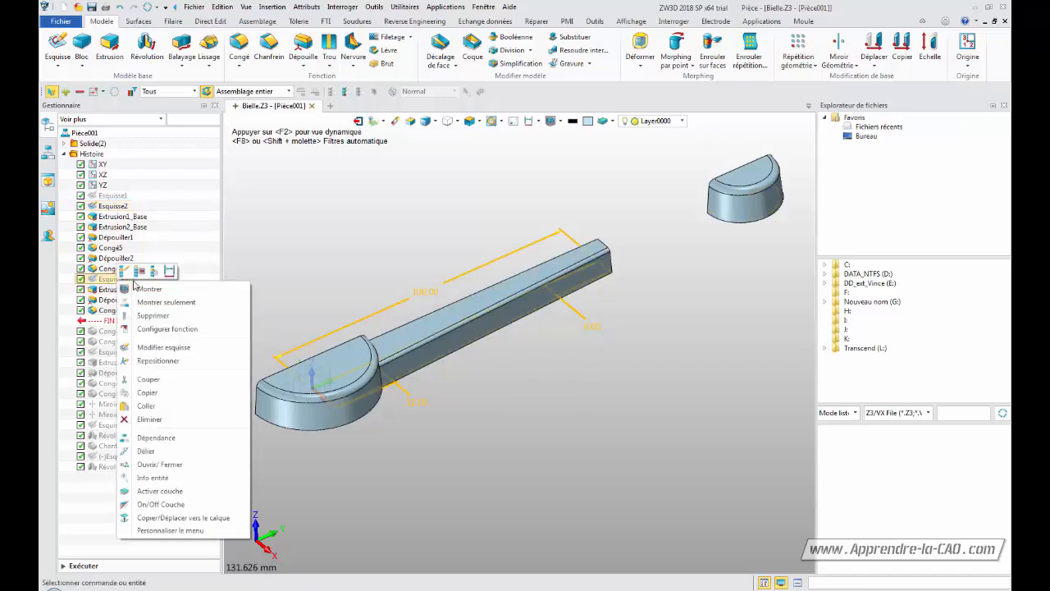
pyautogui.click(150, 289)
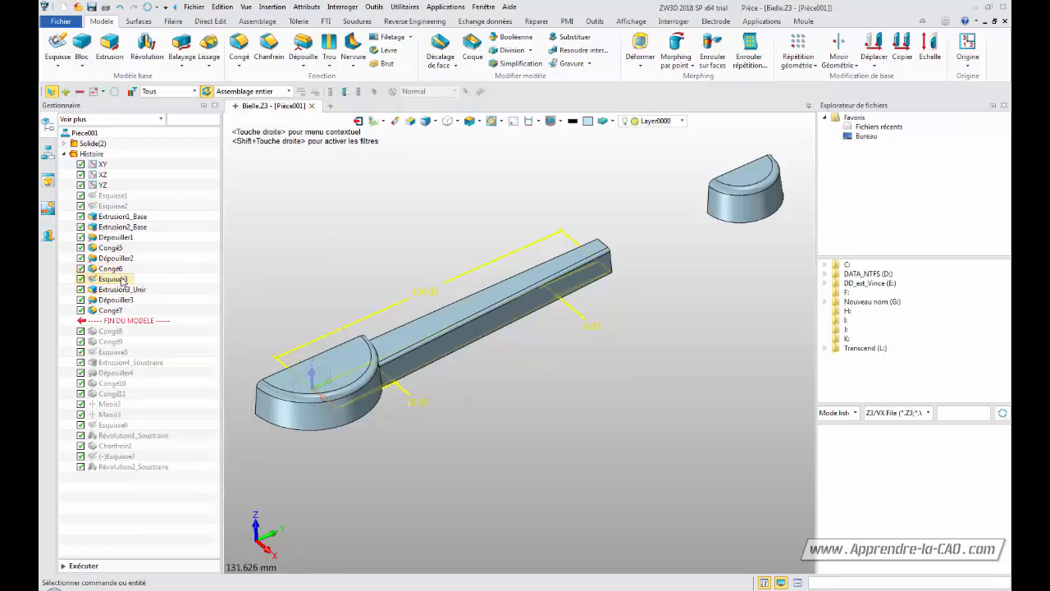
pyautogui.rightClick(120, 206)
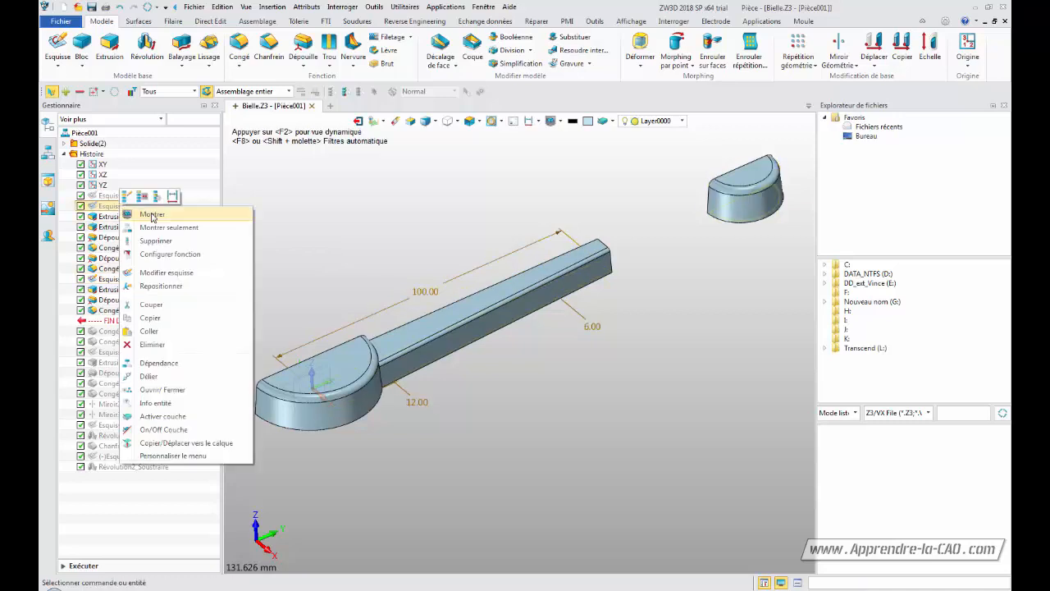
pyautogui.click(153, 214)
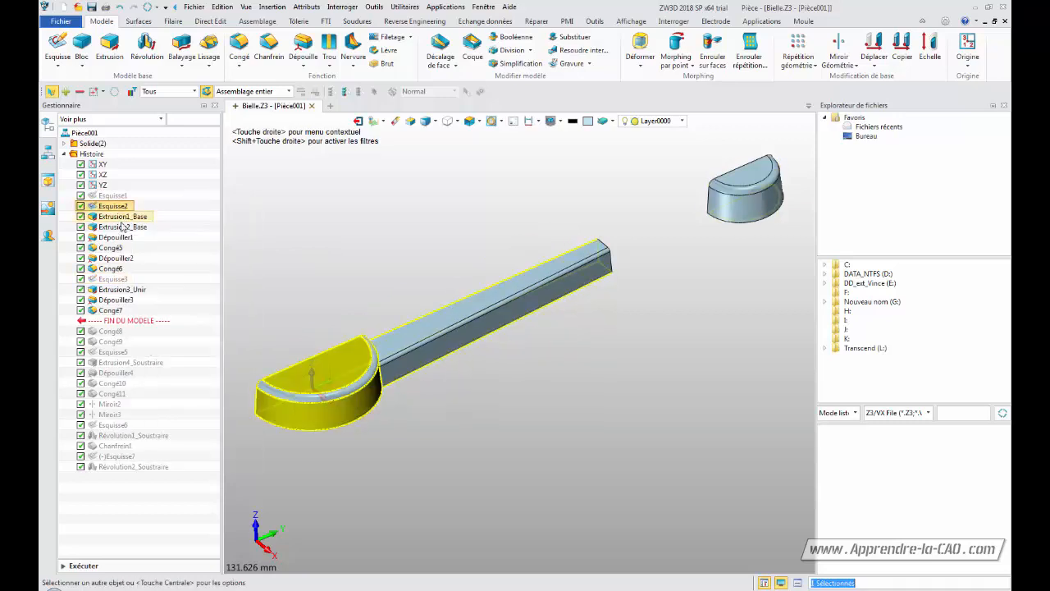
pyautogui.rightClick(117, 279)
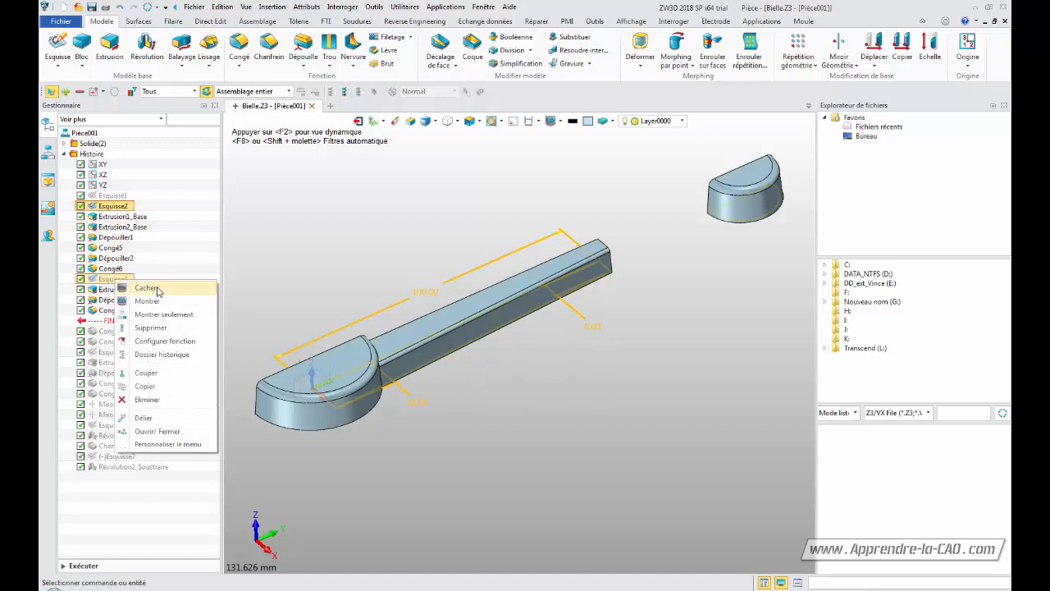
pyautogui.click(151, 301)
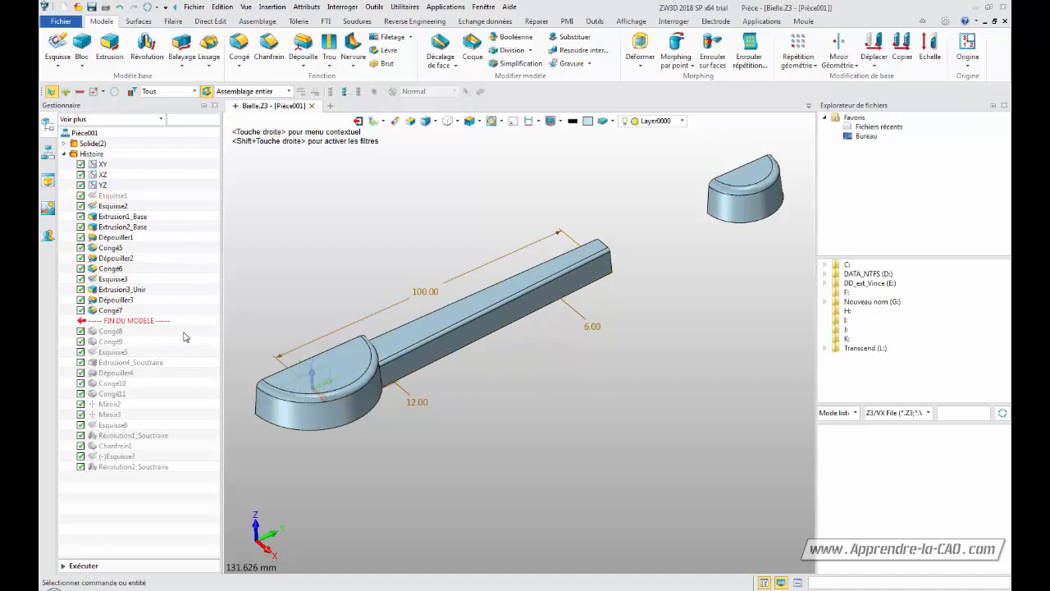
pyautogui.click(529, 121)
pyautogui.click(530, 123)
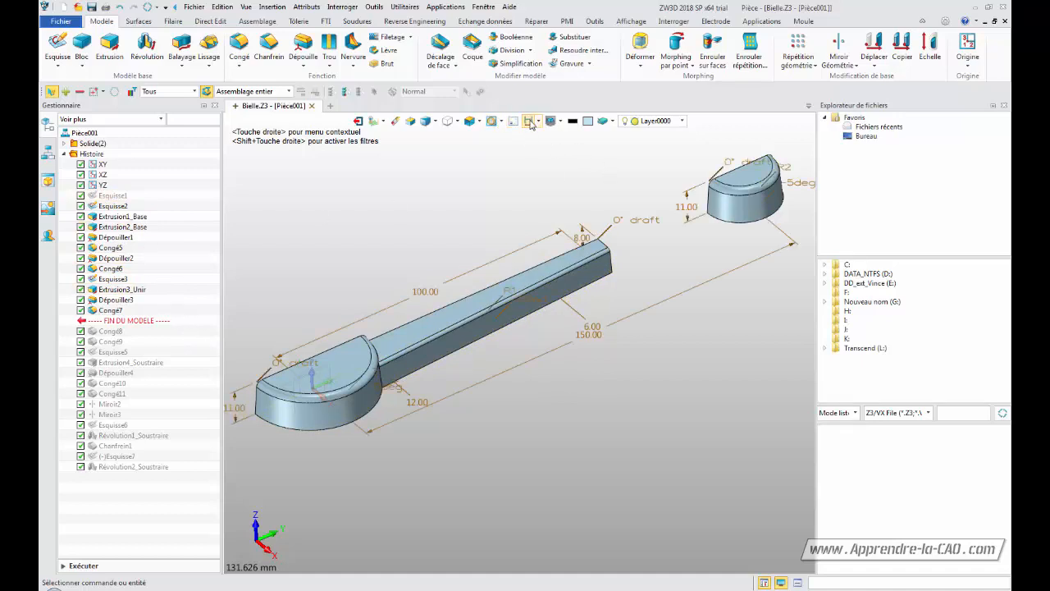
# Link the rib sketch's 100 mm length dimension Esquisse3_d3 to the Esquisse2 length dimension (Esquisse2_d1)
pyautogui.doubleClick(419, 291)
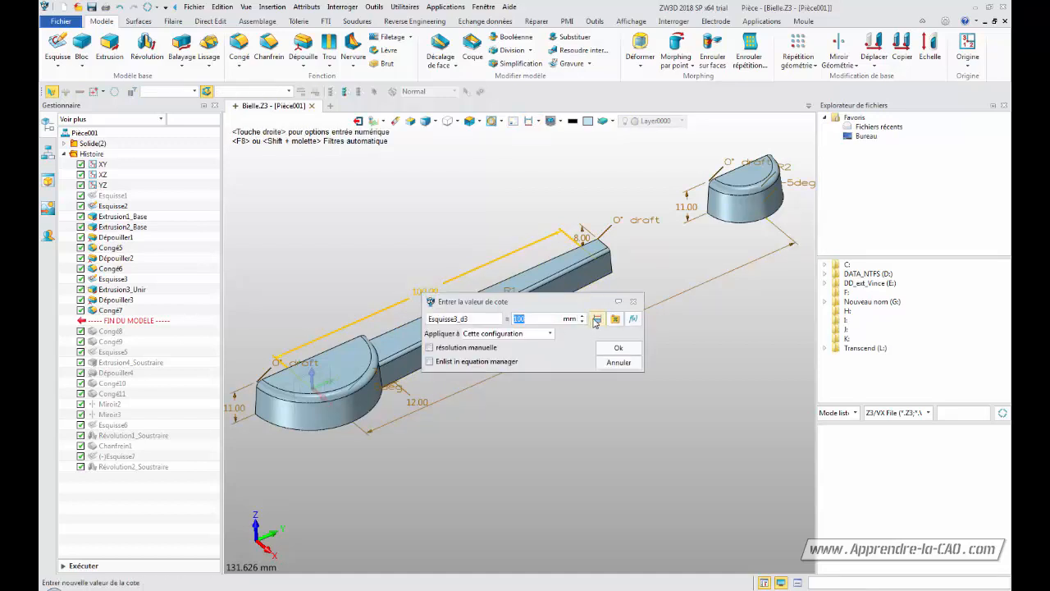
pyautogui.click(598, 320)
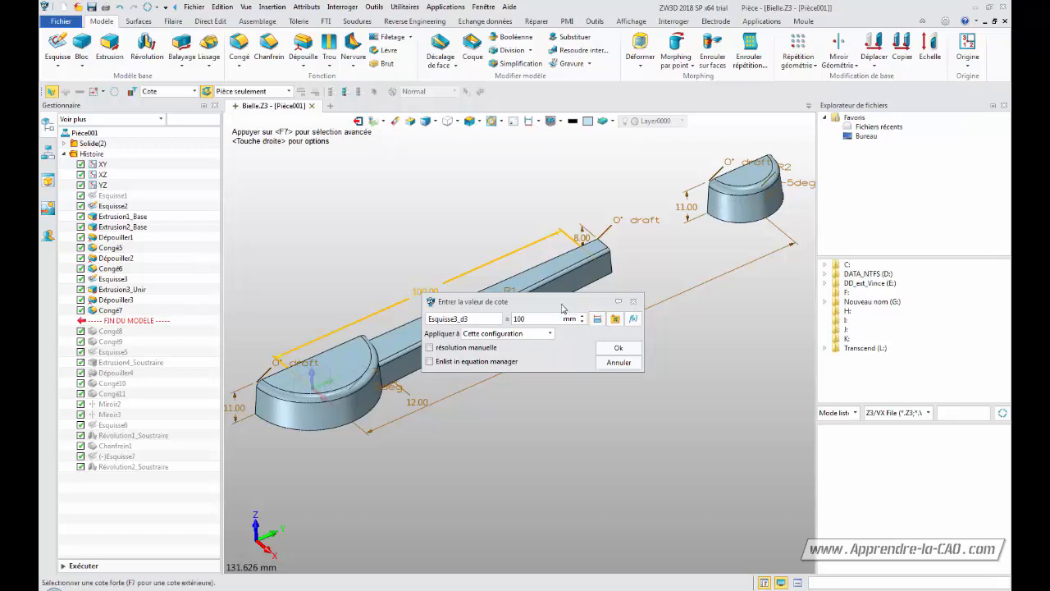
pyautogui.click(579, 339)
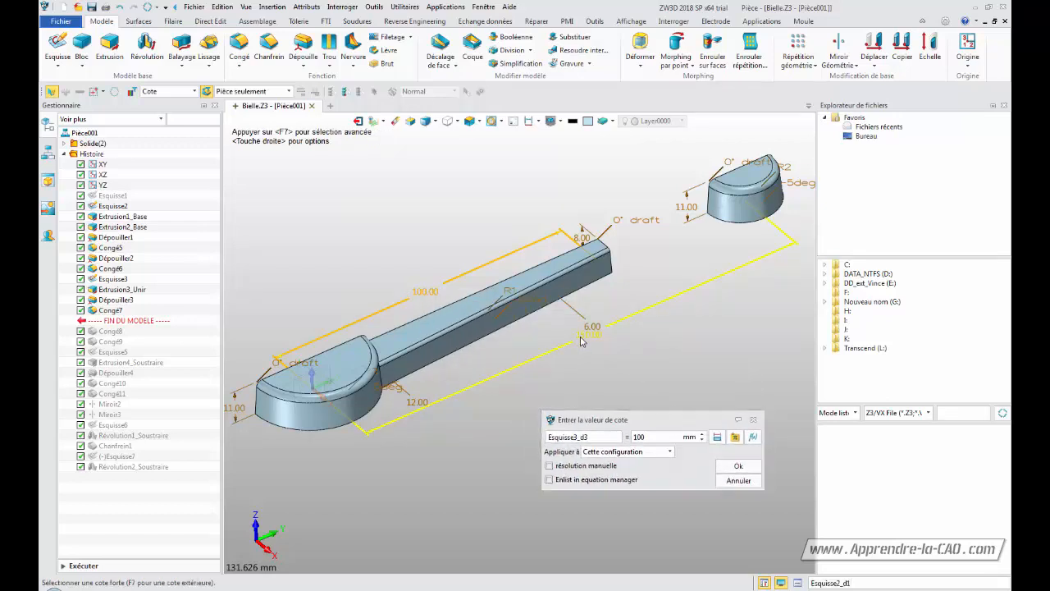
pyautogui.click(737, 466)
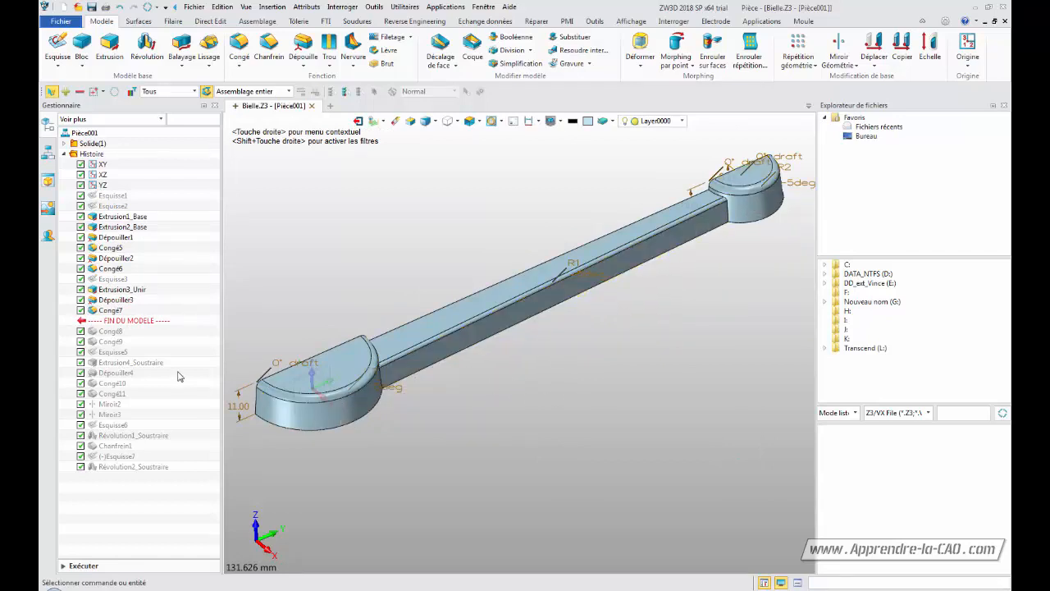
# Move the end-of-model marker to the end of the history so all remaining features regenerate
pyautogui.rightClick(133, 323)
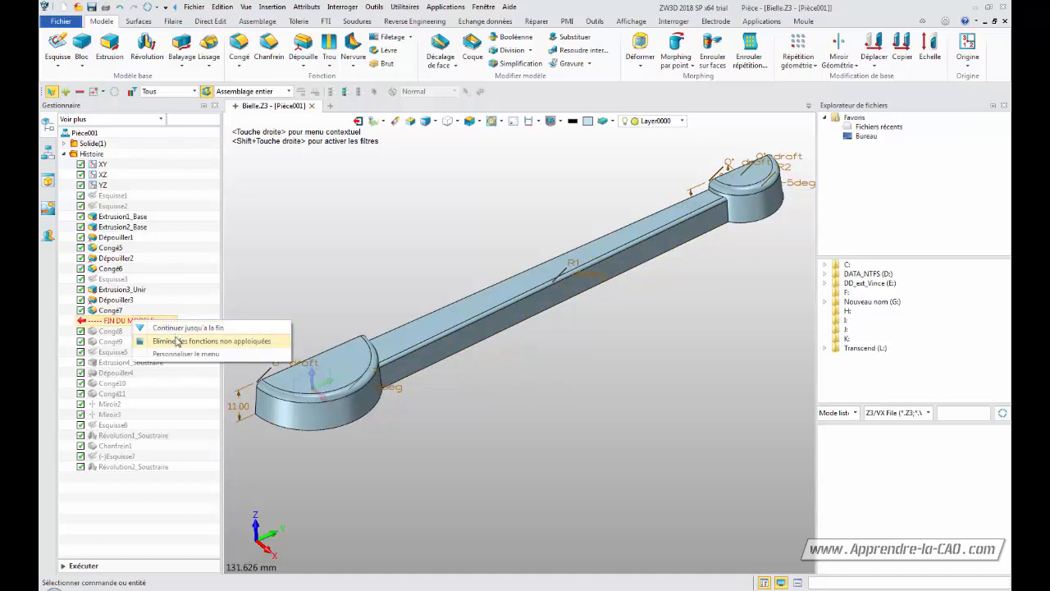
pyautogui.click(185, 328)
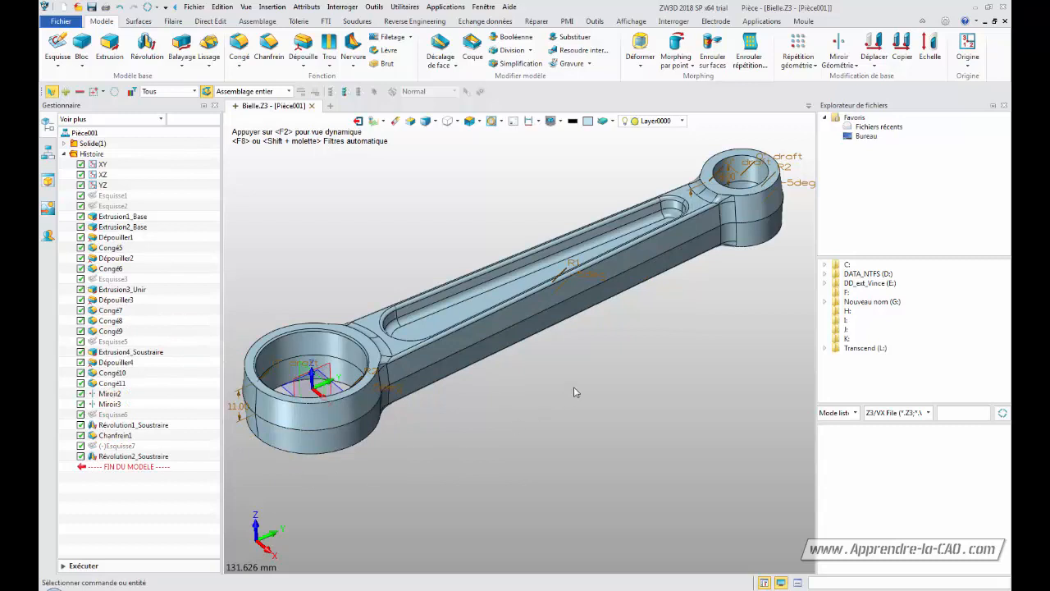
pyautogui.moveTo(575, 392); pyautogui.dragTo(484, 445, button='middle')
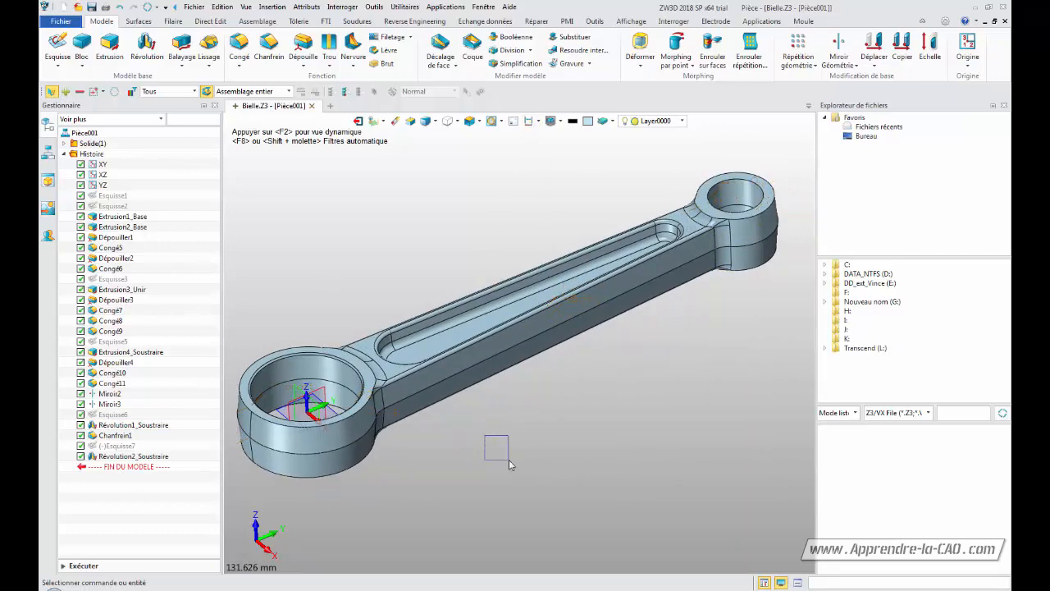
pyautogui.moveTo(522, 420); pyautogui.dragTo(650, 421, button='middle')
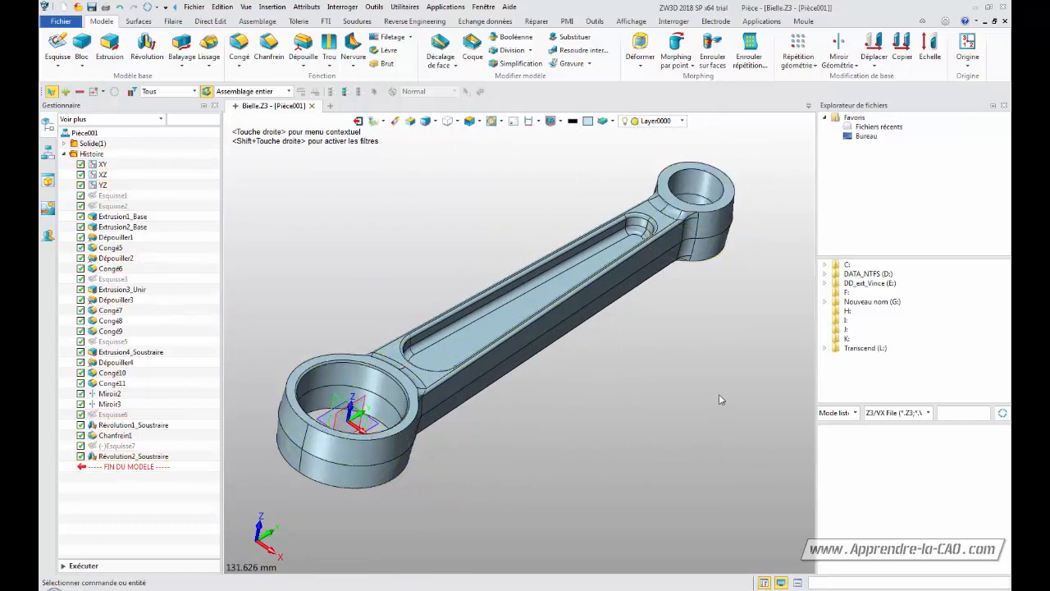
pyautogui.moveTo(661, 380); pyautogui.dragTo(380, 395, button='middle')
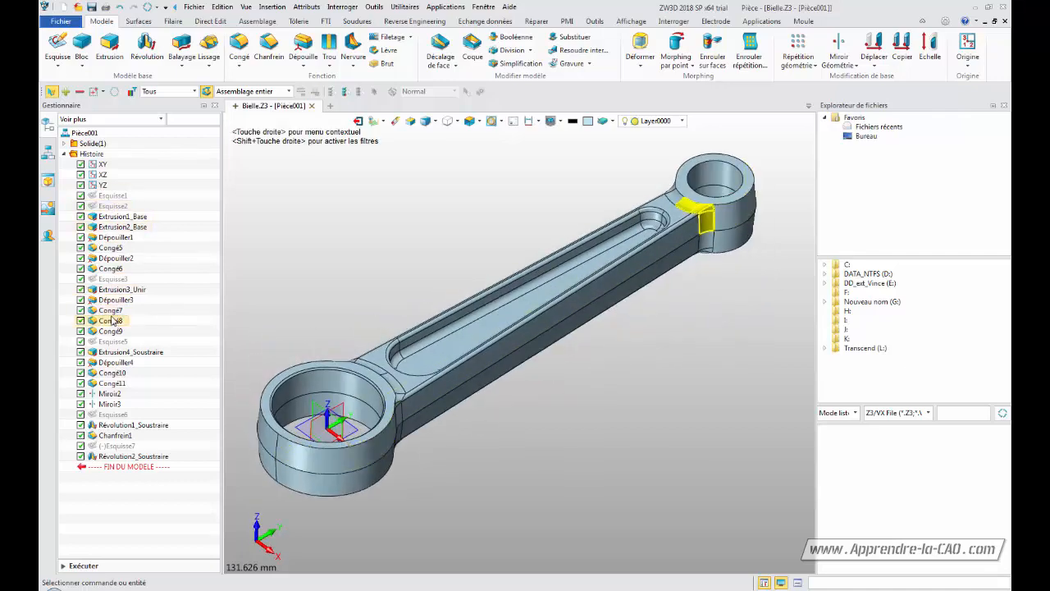
# Show both sketches Esquisse2 and Esquisse3 in the model
pyautogui.rightClick(126, 207)
pyautogui.click(160, 218)
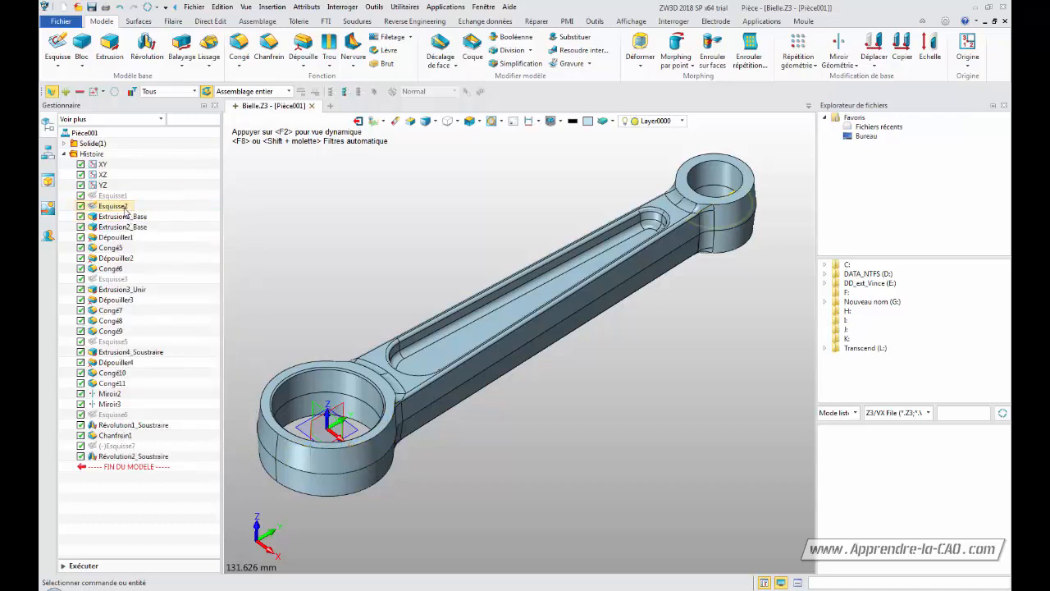
pyautogui.rightClick(119, 279)
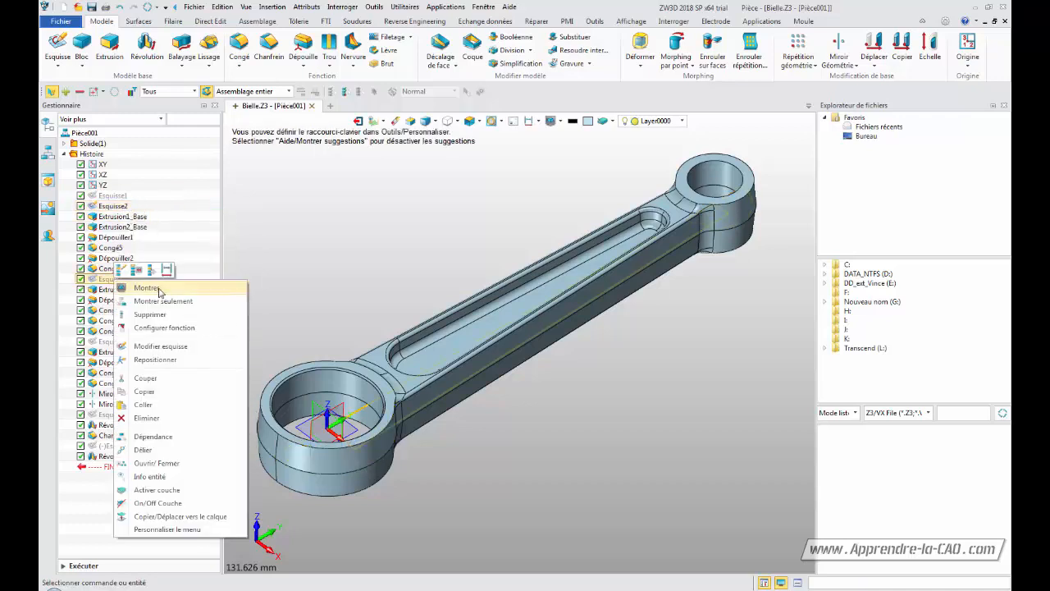
pyautogui.click(160, 289)
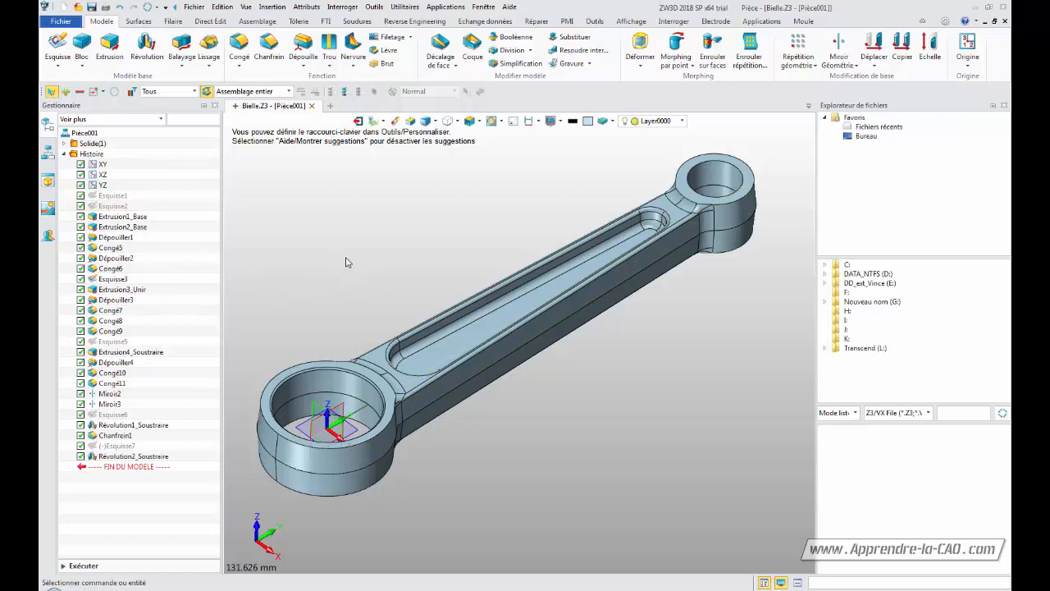
pyautogui.click(113, 206)
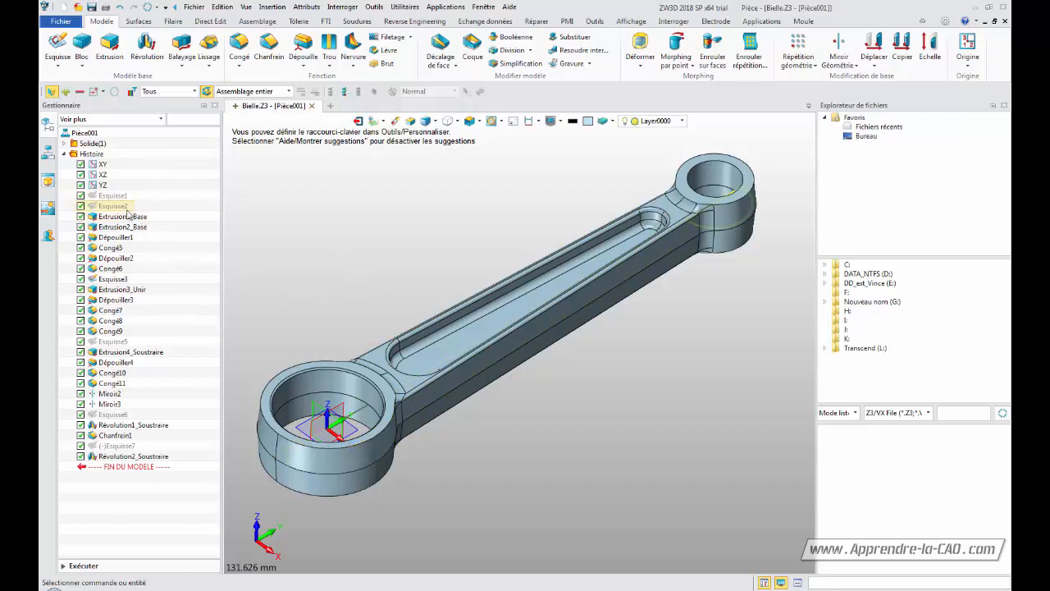
pyautogui.rightClick(119, 280)
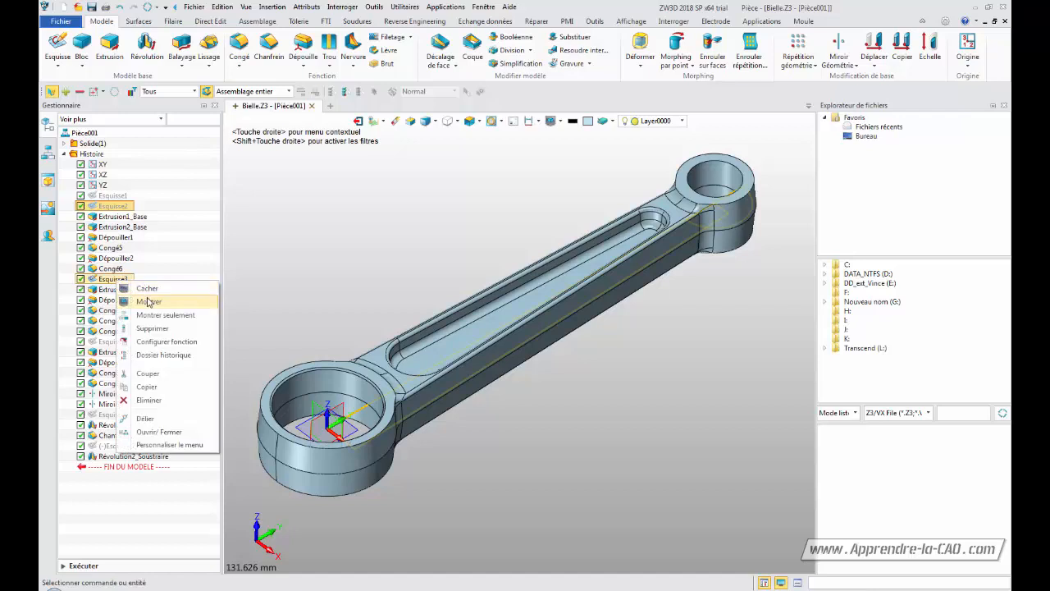
pyautogui.click(150, 302)
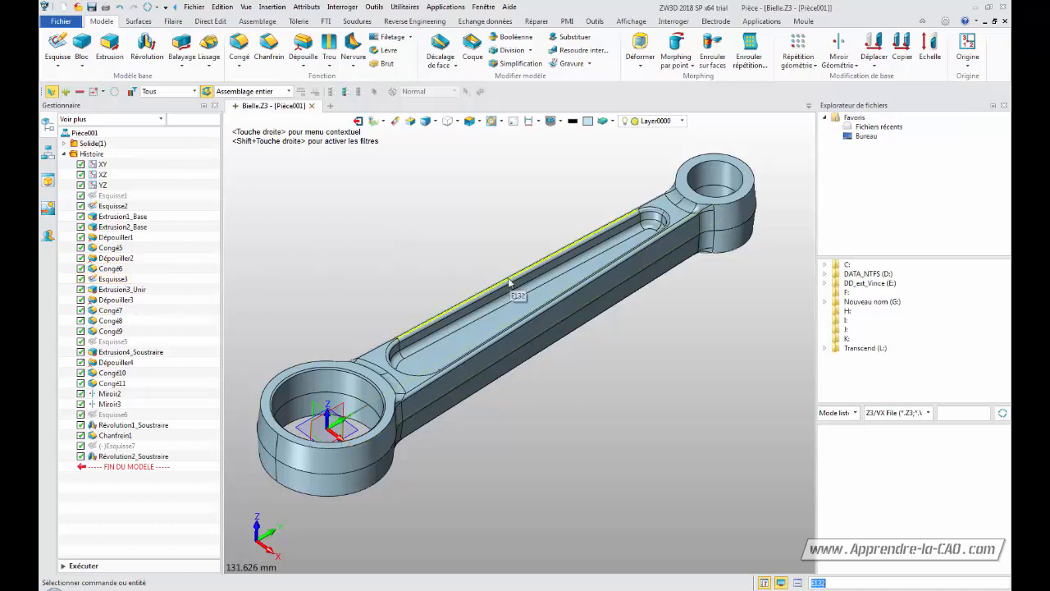
# Chamfer the top and bottom edges of the small-end bore with the Chamfer tool
pyautogui.moveTo(672, 391); pyautogui.dragTo(678, 383, button='middle')
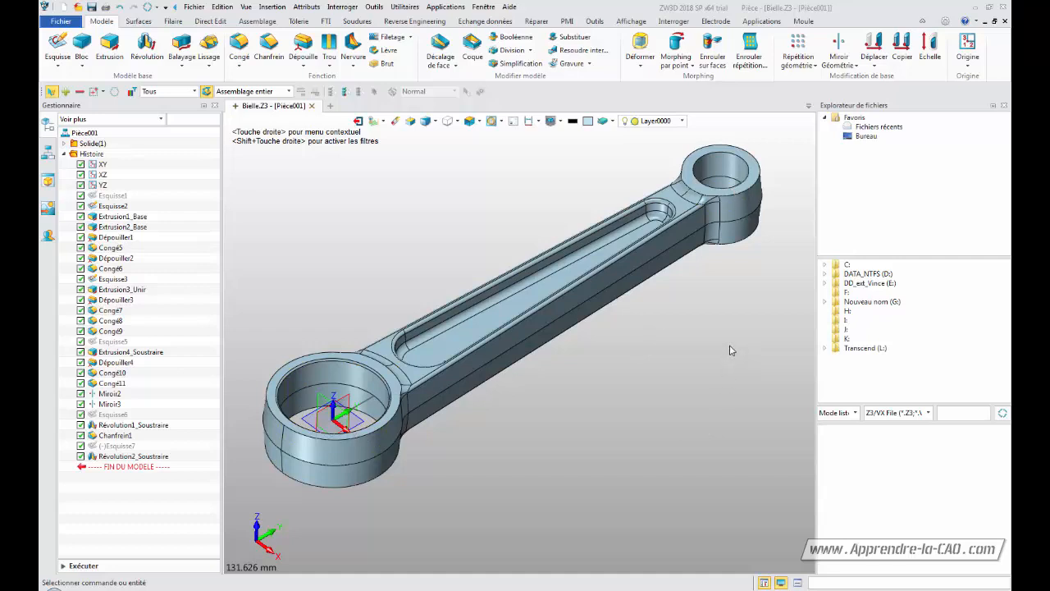
pyautogui.moveTo(718, 299); pyautogui.dragTo(706, 308, button='middle')
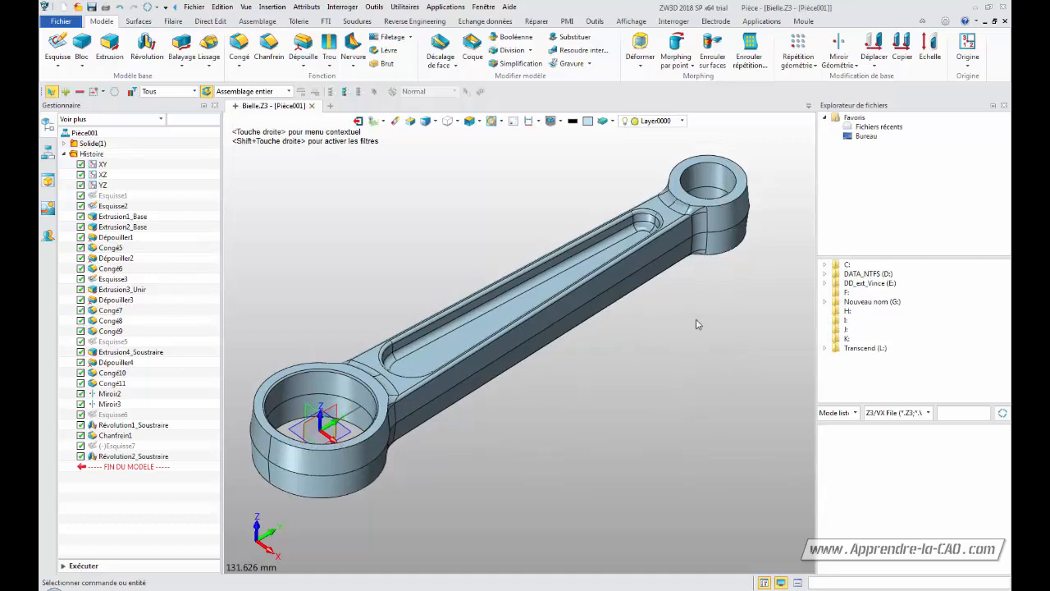
pyautogui.click(269, 48)
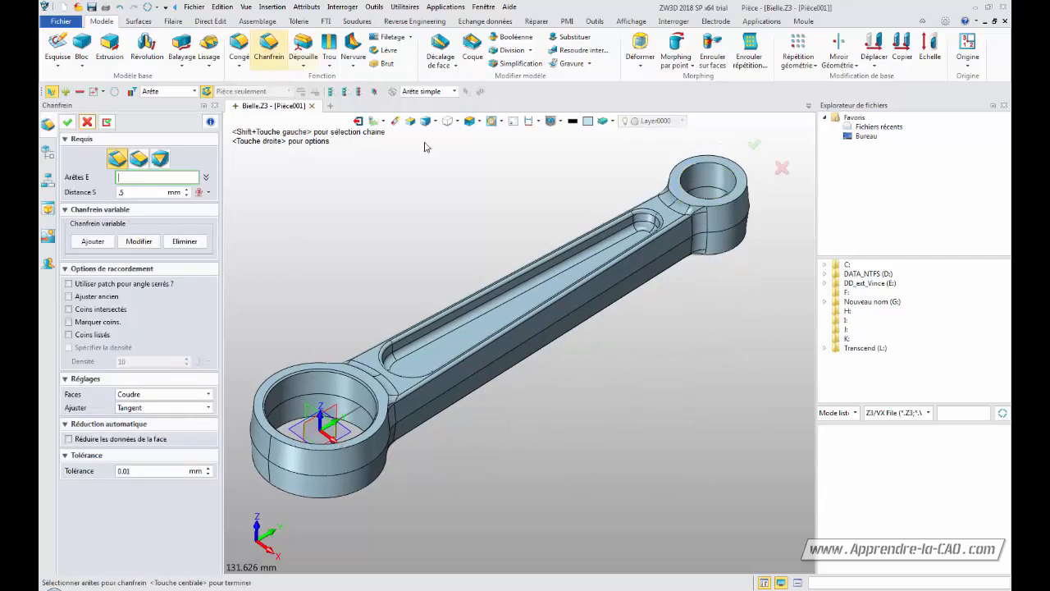
pyautogui.click(704, 165)
pyautogui.moveTo(701, 322); pyautogui.dragTo(648, 273, button='middle')
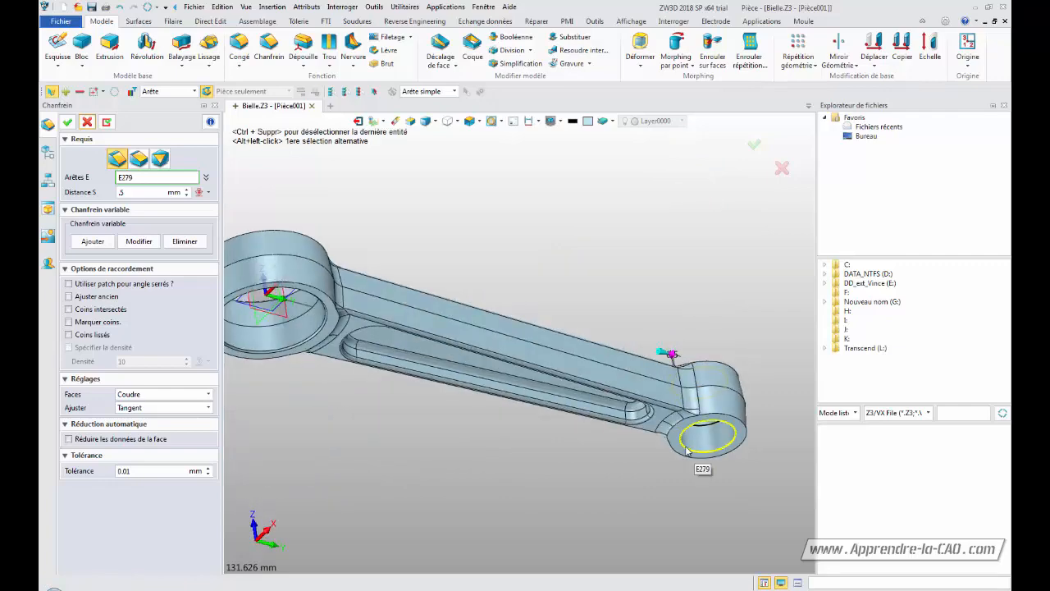
pyautogui.click(686, 450)
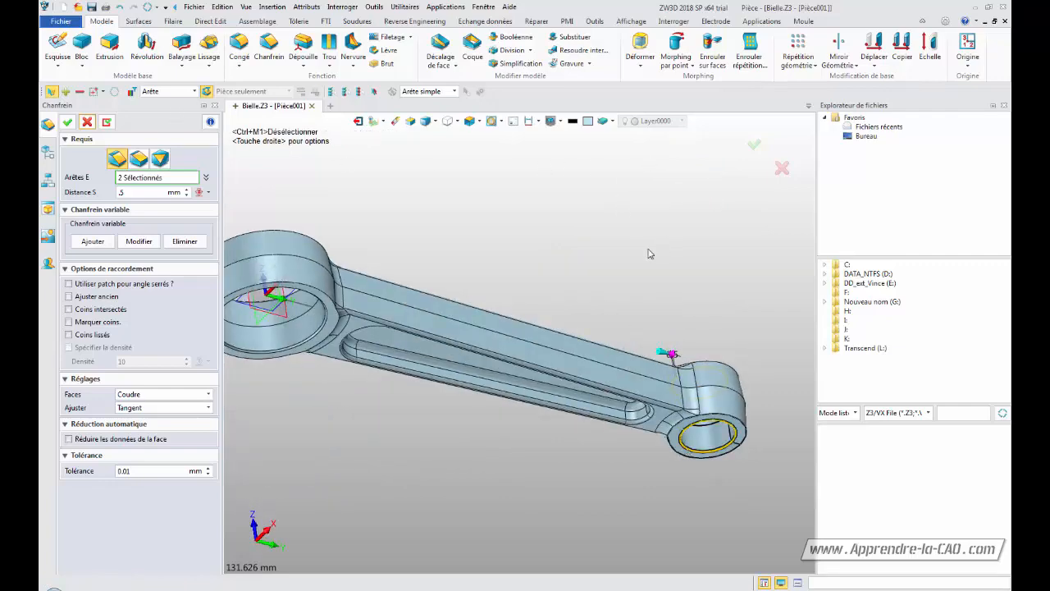
pyautogui.click(754, 145)
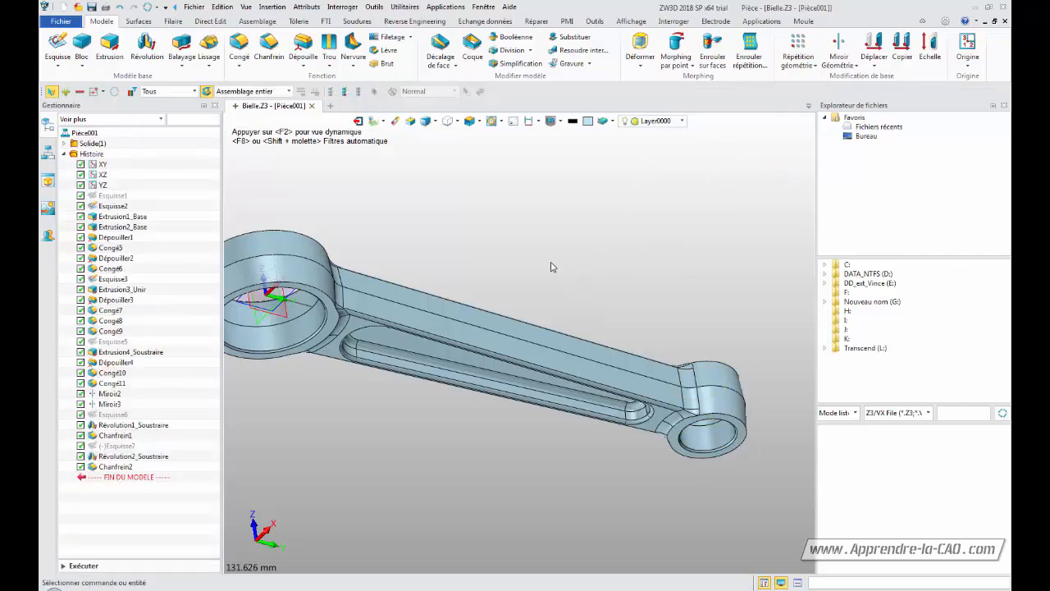
pyautogui.moveTo(552, 266); pyautogui.dragTo(480, 212, button='middle')
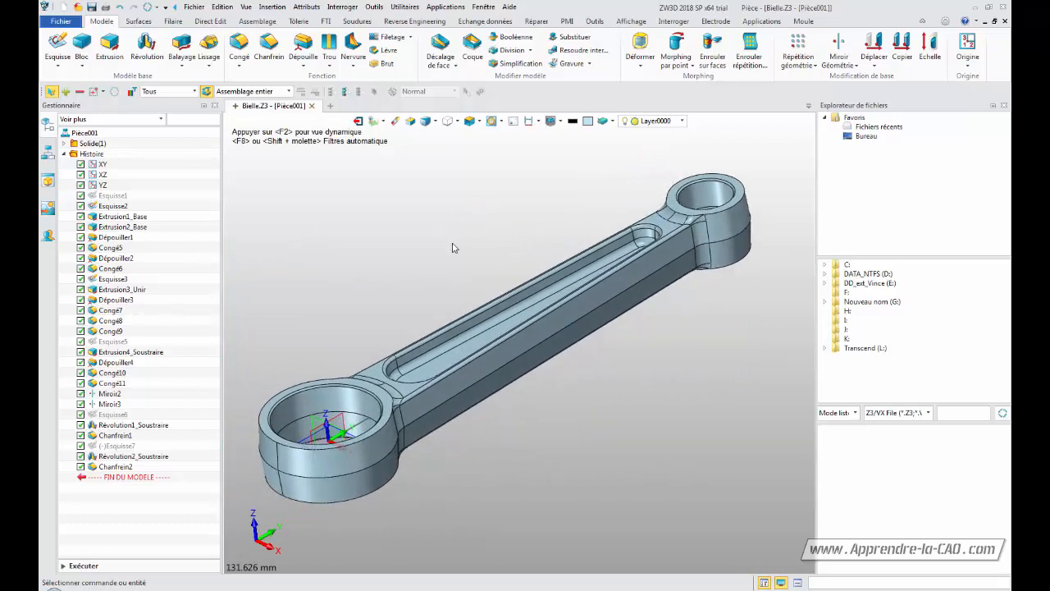
# Try to delete the Chanfrein2 feature from the history, then return to the history tree
pyautogui.click(125, 459)
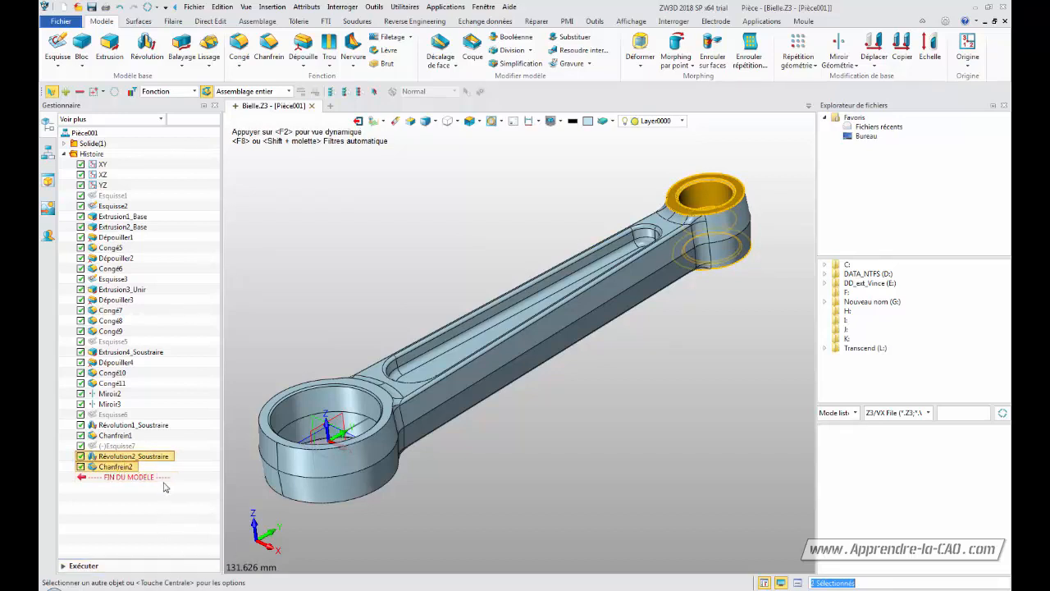
pyautogui.rightClick(128, 462)
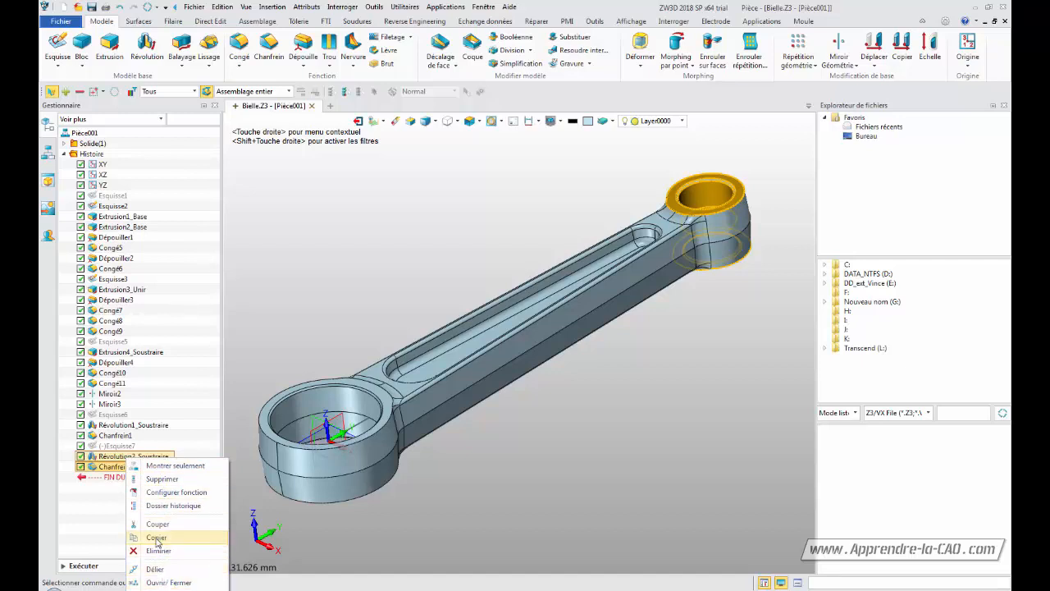
pyautogui.click(154, 478)
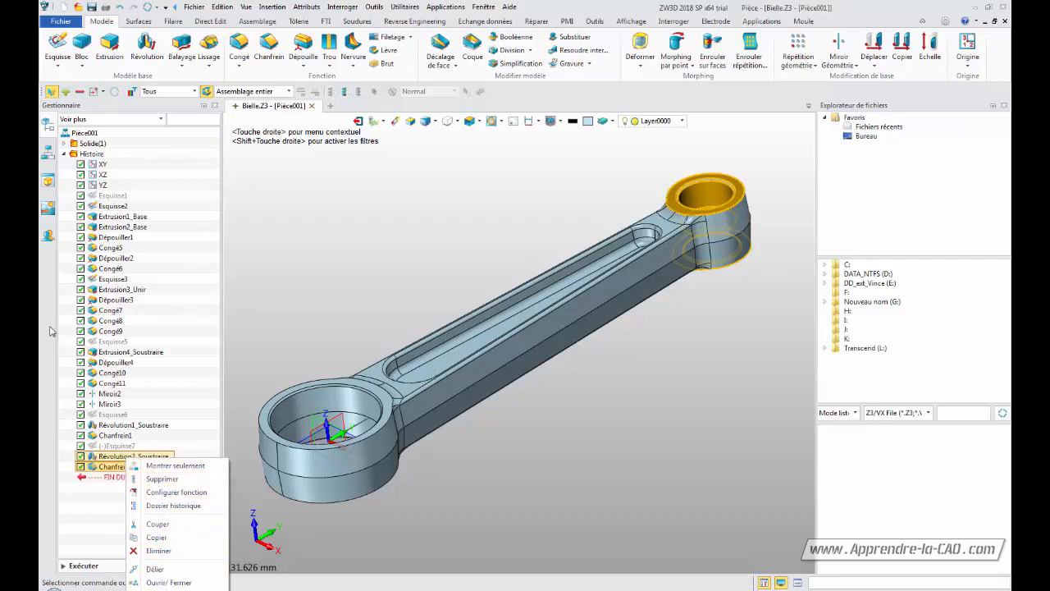
pyautogui.click(48, 181)
pyautogui.click(47, 209)
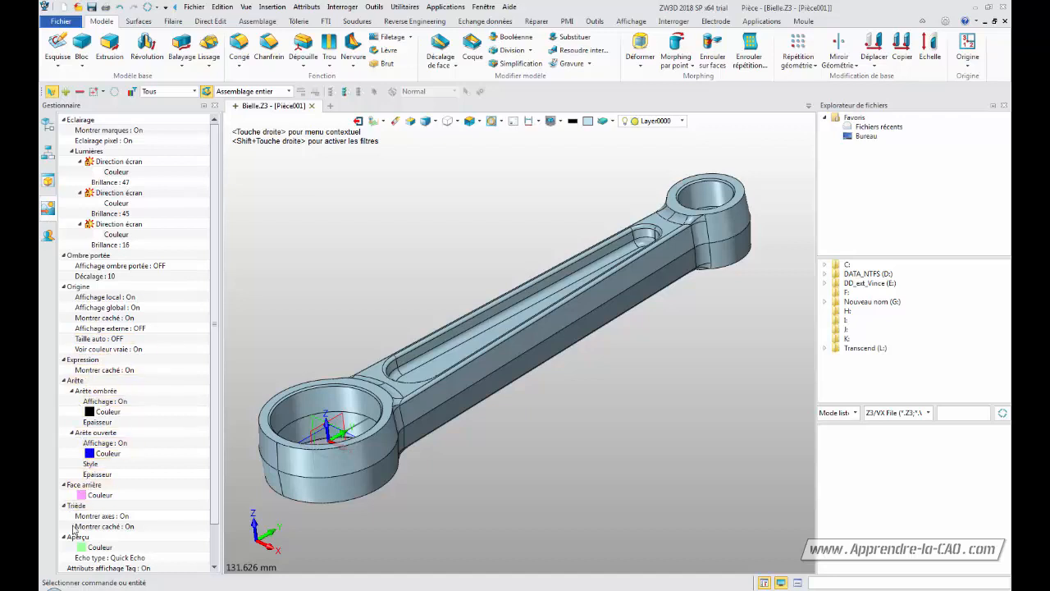
pyautogui.click(47, 128)
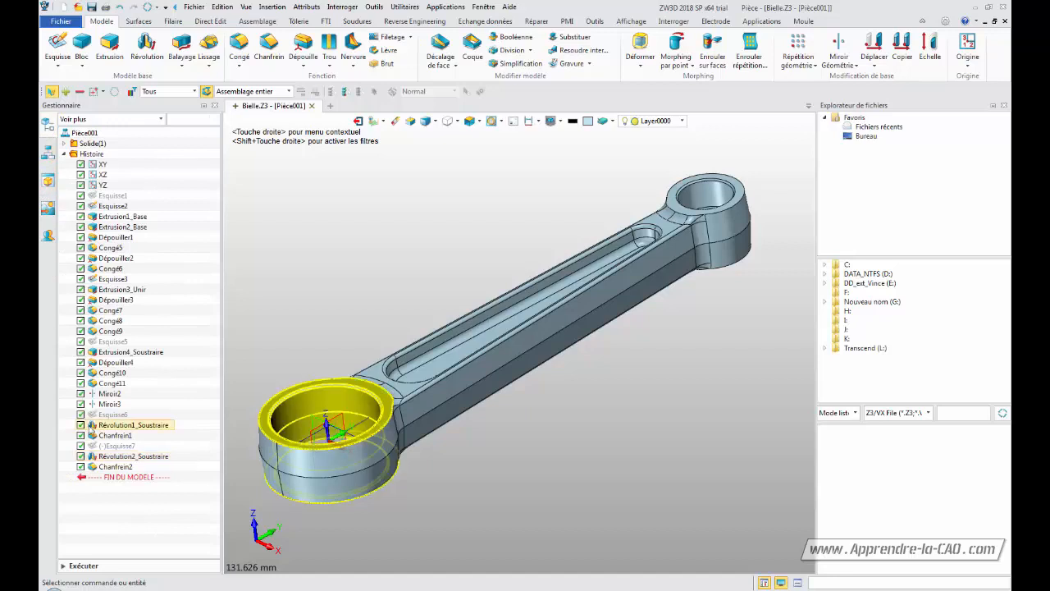
pyautogui.click(716, 192)
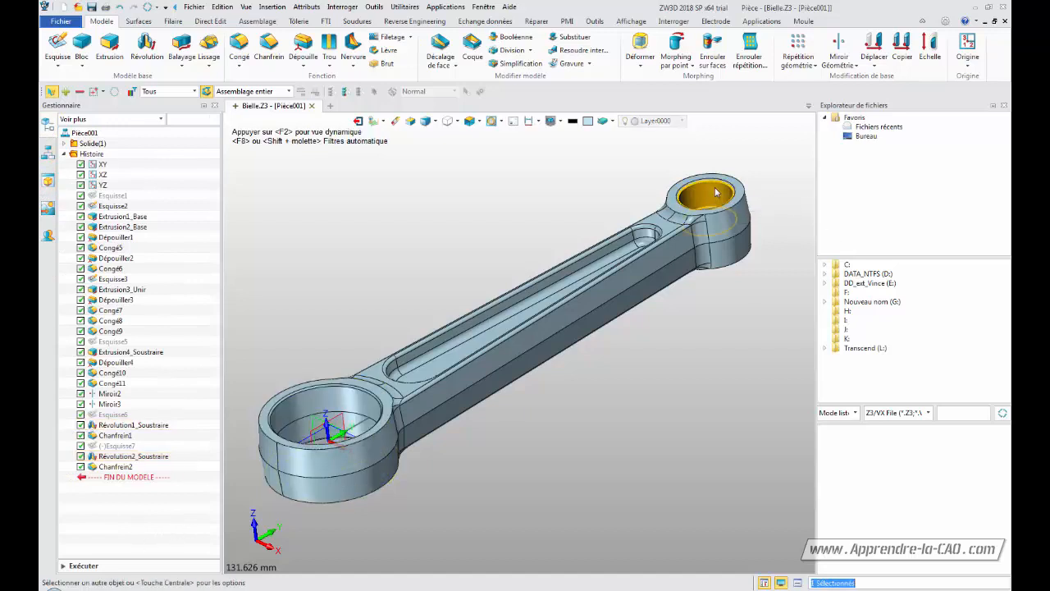
pyautogui.rightClick(716, 192)
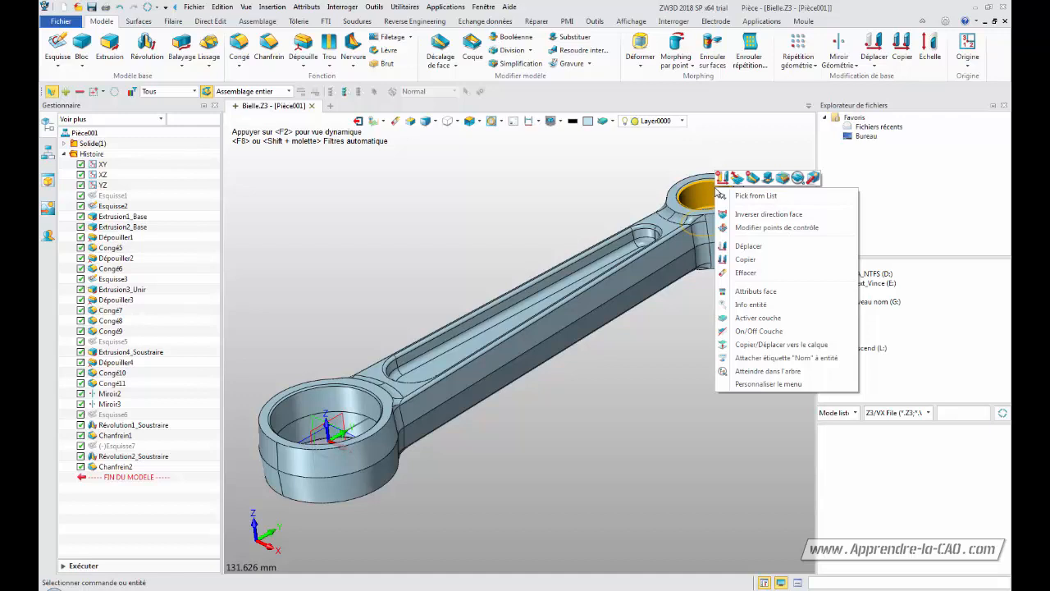
pyautogui.click(757, 291)
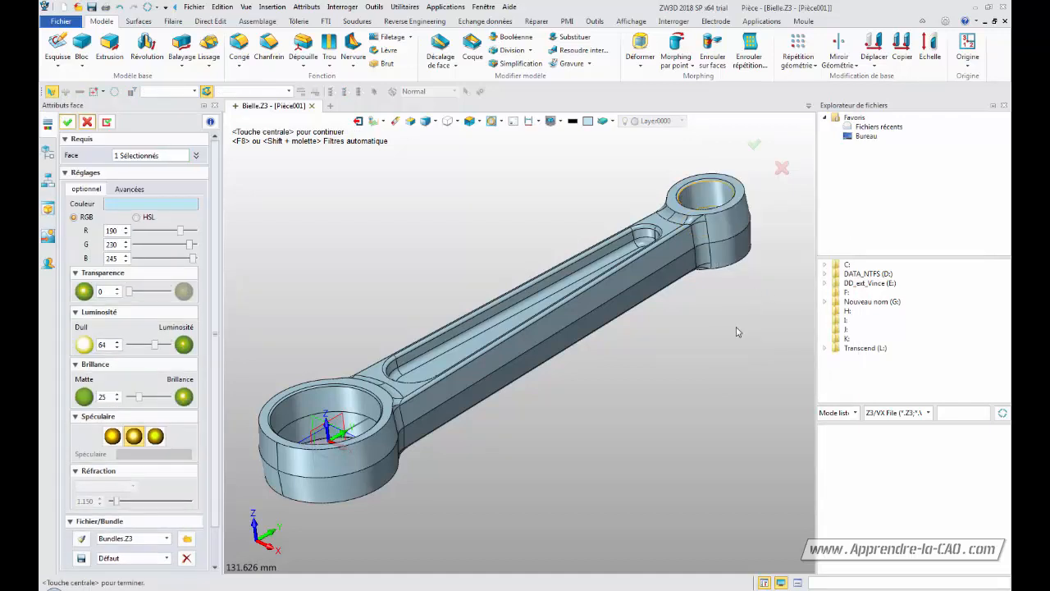
pyautogui.click(782, 168)
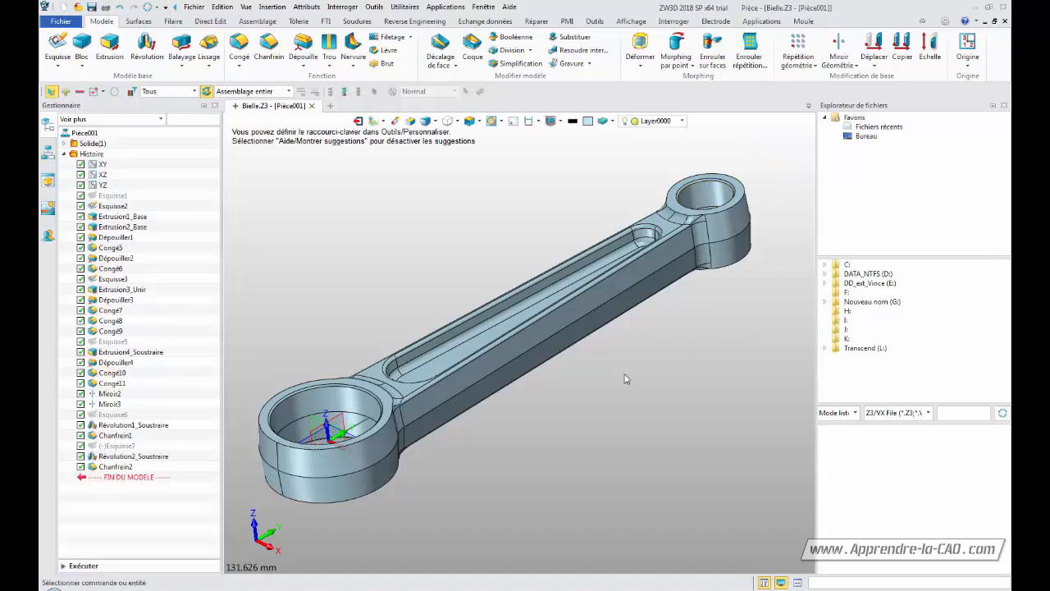
# Display the dimensions of the Révolution2_Soustraire feature in the model
pyautogui.click(115, 458)
pyautogui.rightClick(114, 464)
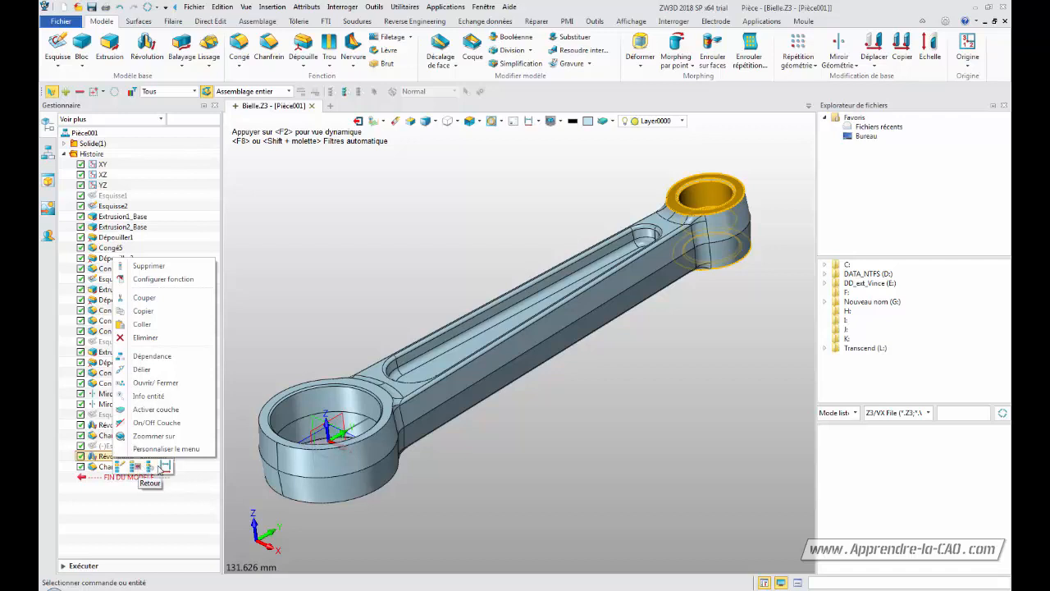
pyautogui.click(165, 466)
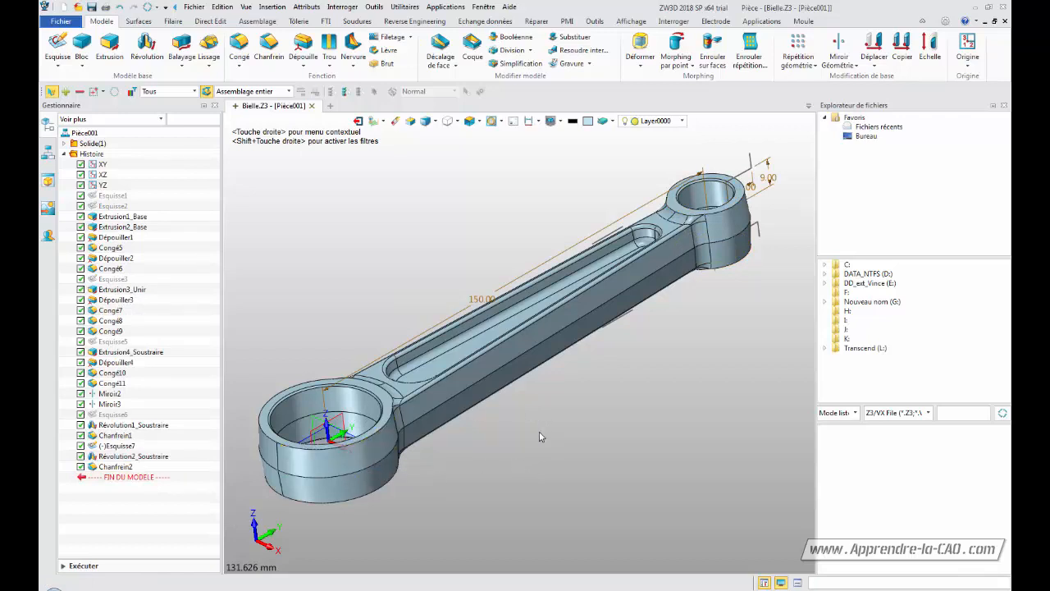
# Colour the faces of Révolution2_Soustraire and Chanfrein2 red
pyautogui.rightClick(118, 457)
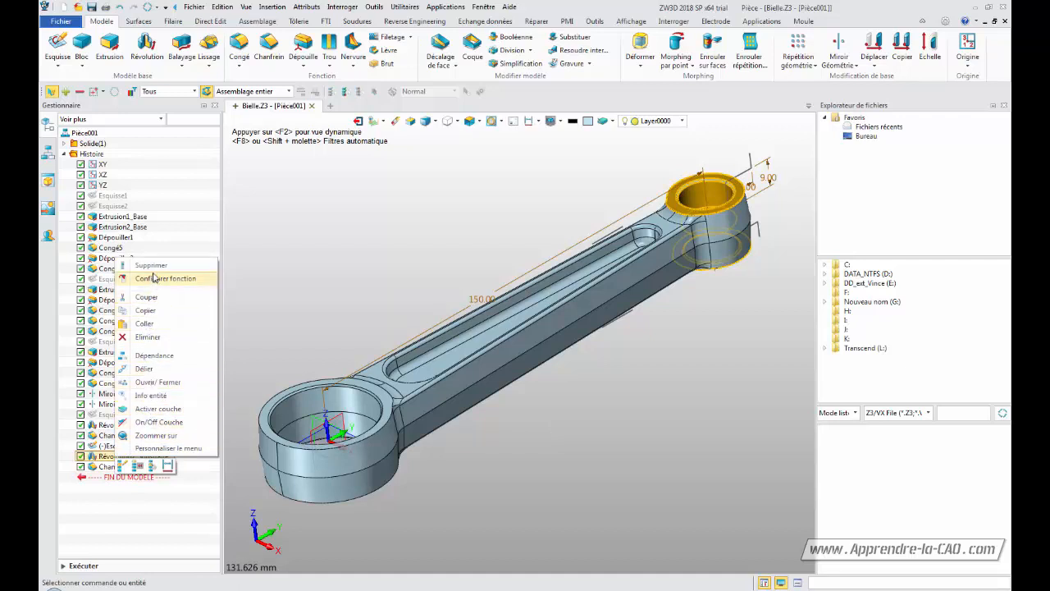
pyautogui.click(298, 264)
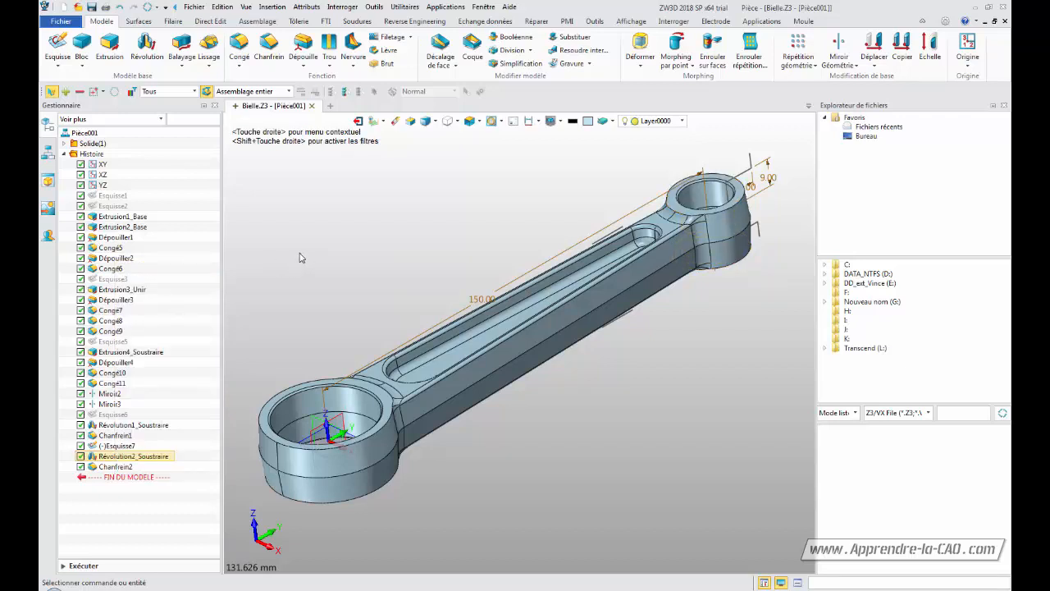
pyautogui.click(587, 121)
pyautogui.click(119, 457)
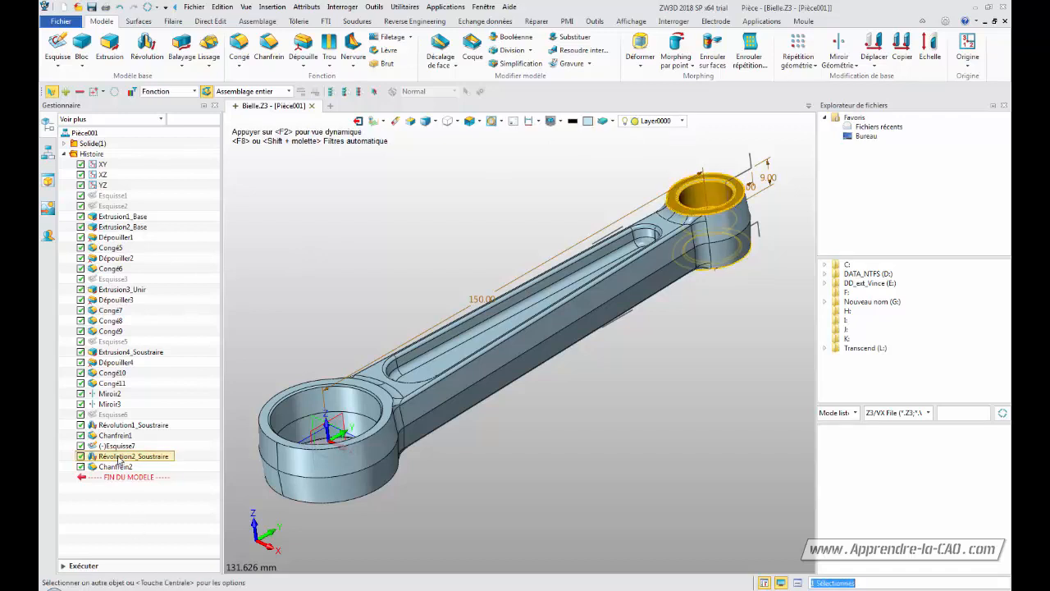
pyautogui.click(116, 466)
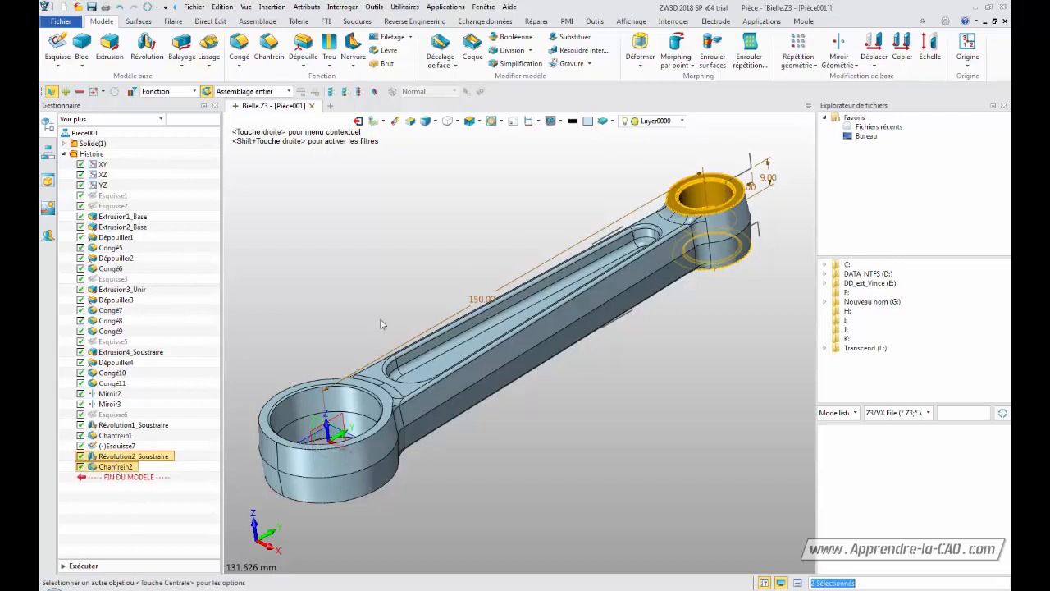
pyautogui.click(588, 123)
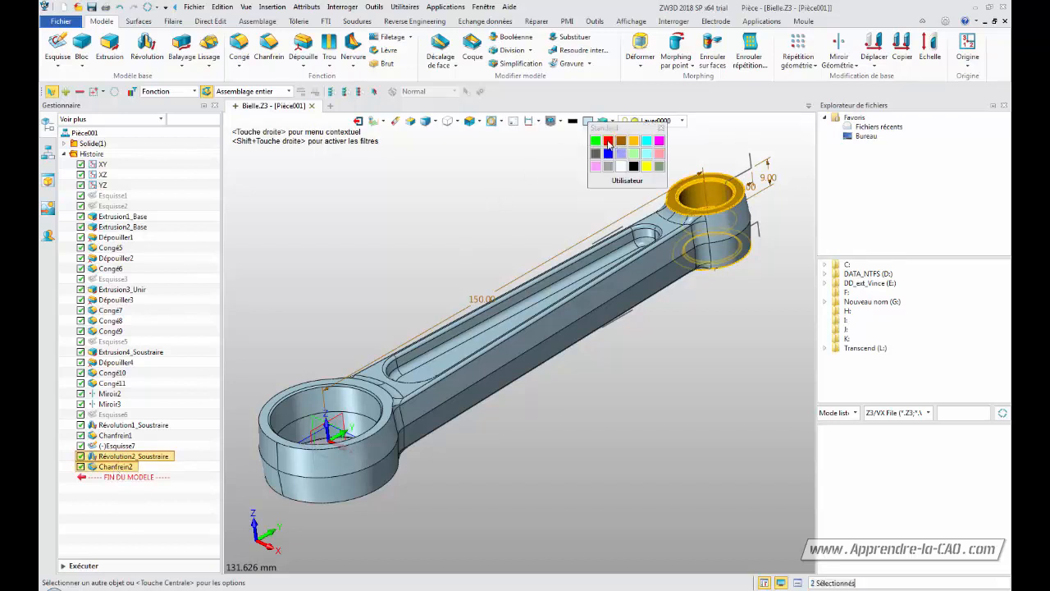
pyautogui.click(609, 147)
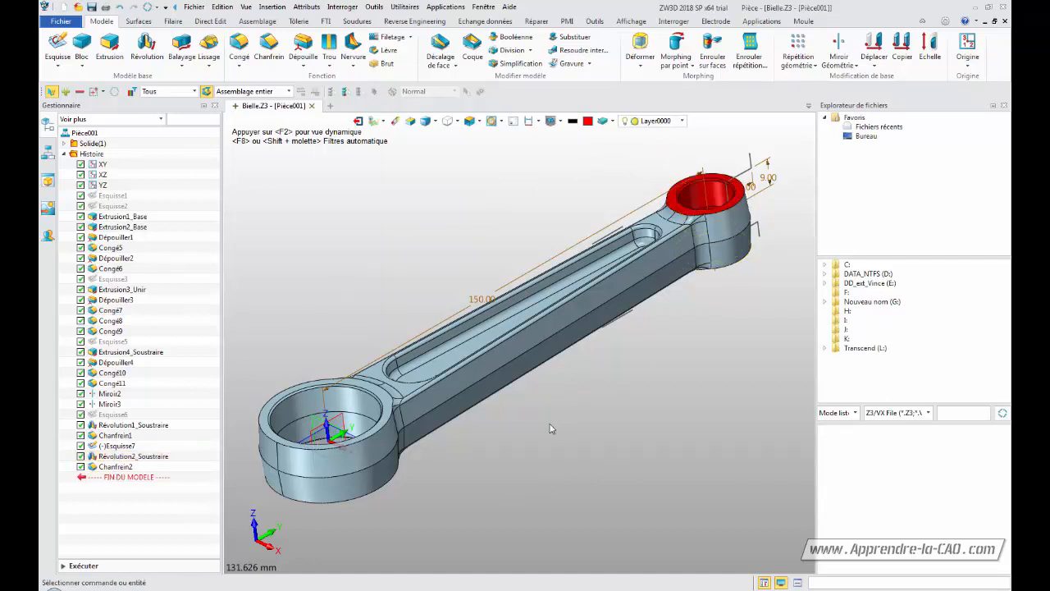
# Turn off the dimension display in the model
pyautogui.moveTo(552, 429); pyautogui.dragTo(606, 389, button='middle')
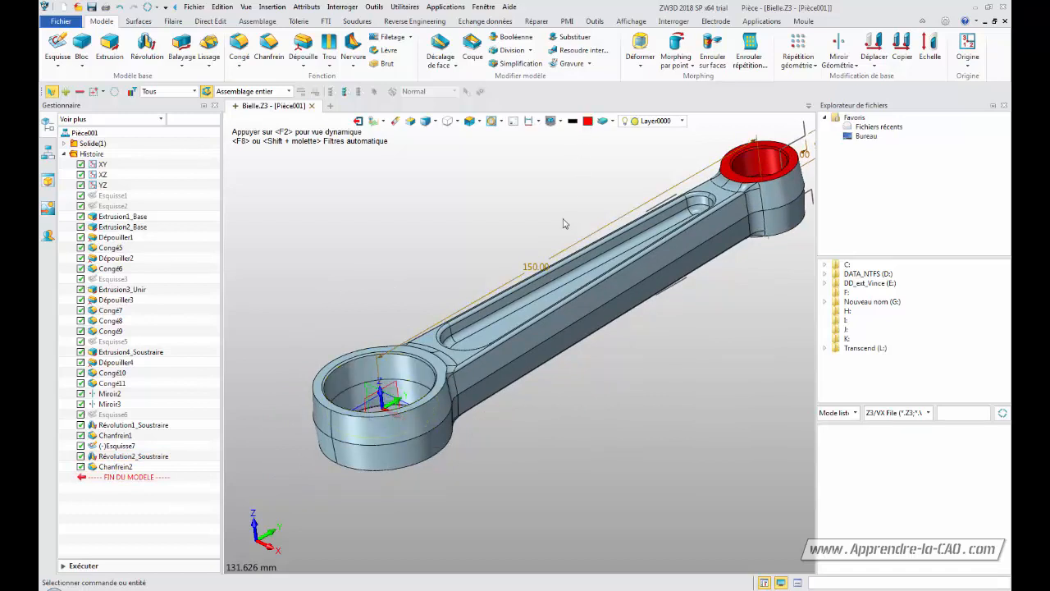
pyautogui.moveTo(595, 420); pyautogui.dragTo(529, 442, button='middle')
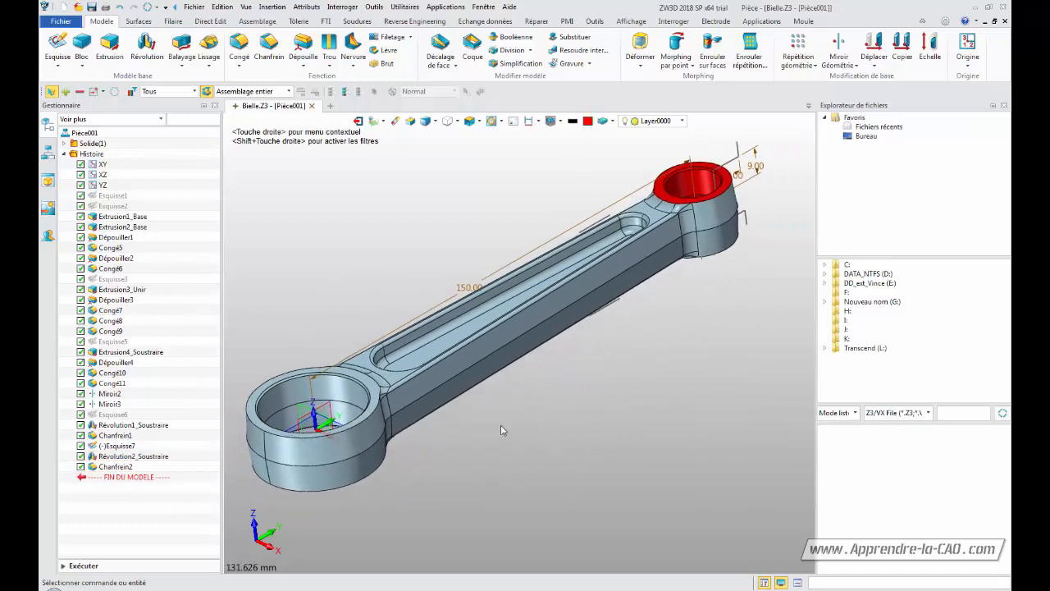
pyautogui.click(528, 121)
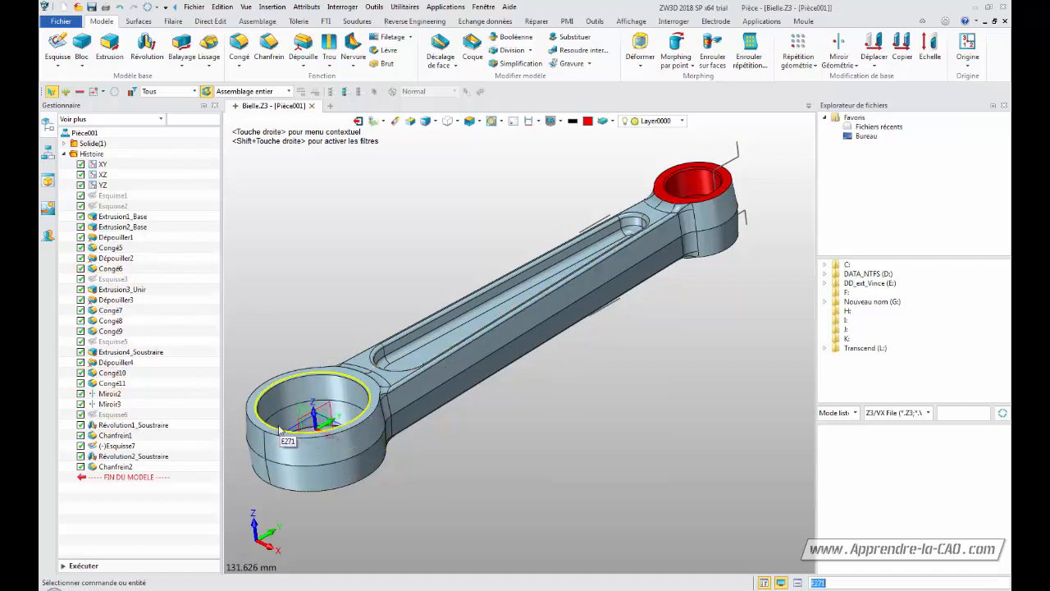
# Colour the faces of Révolution1_Soustraire and Chanfrein1 red
pyautogui.click(288, 395)
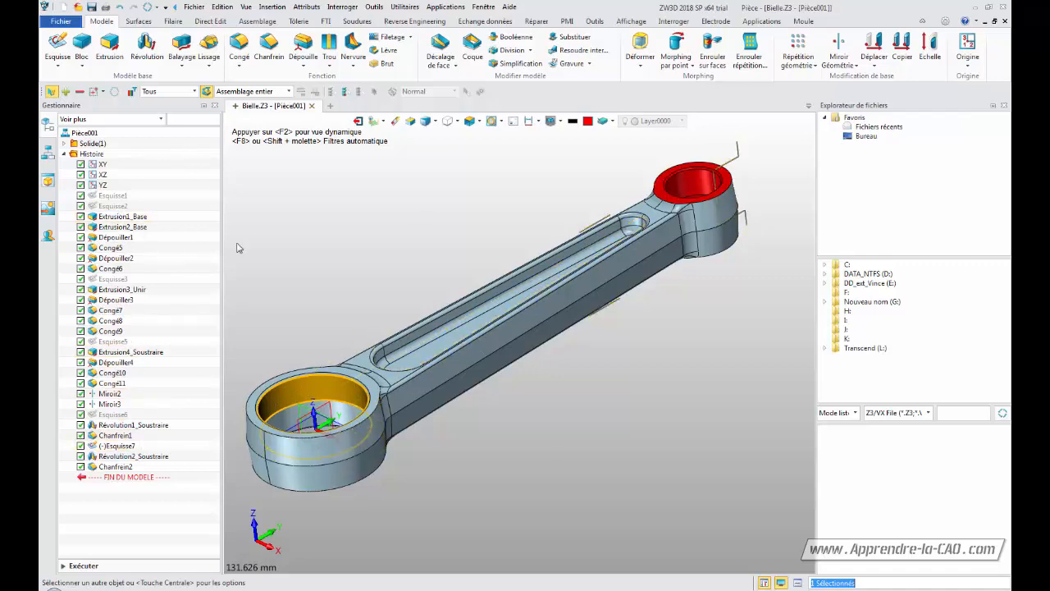
pyautogui.click(362, 246)
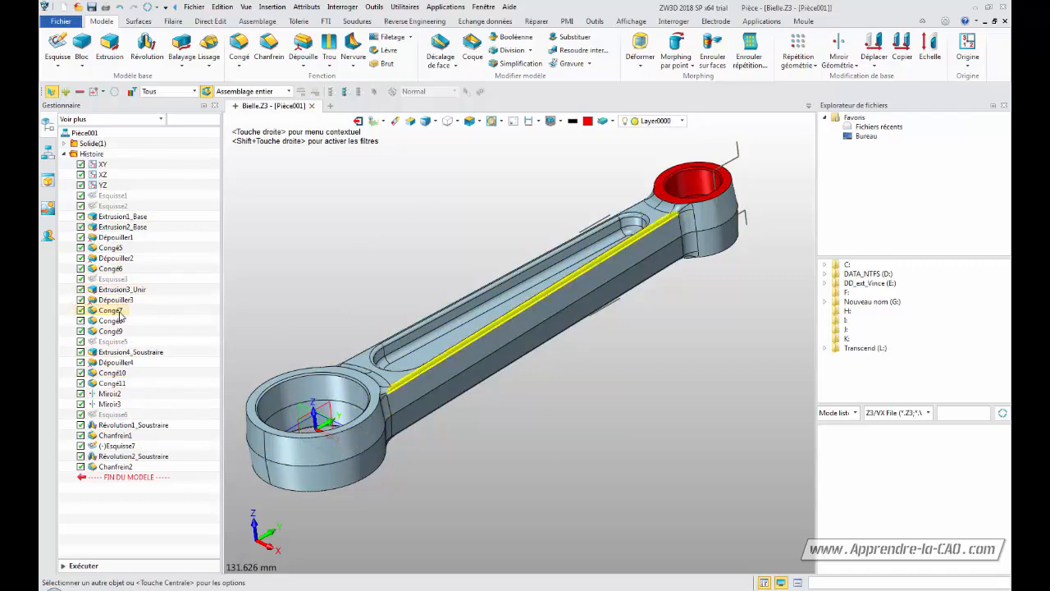
pyautogui.click(121, 426)
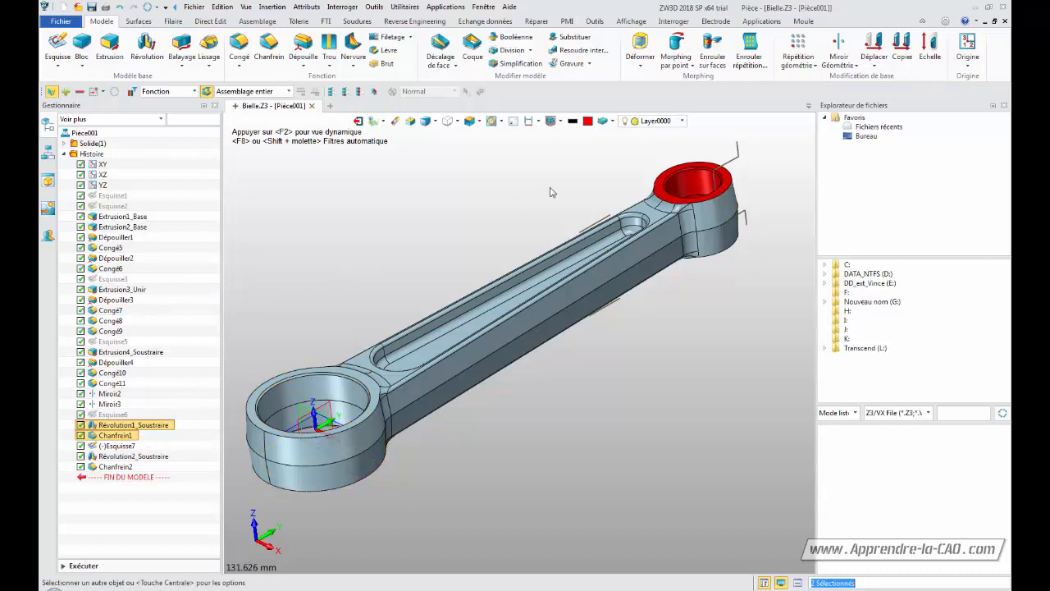
pyautogui.click(587, 122)
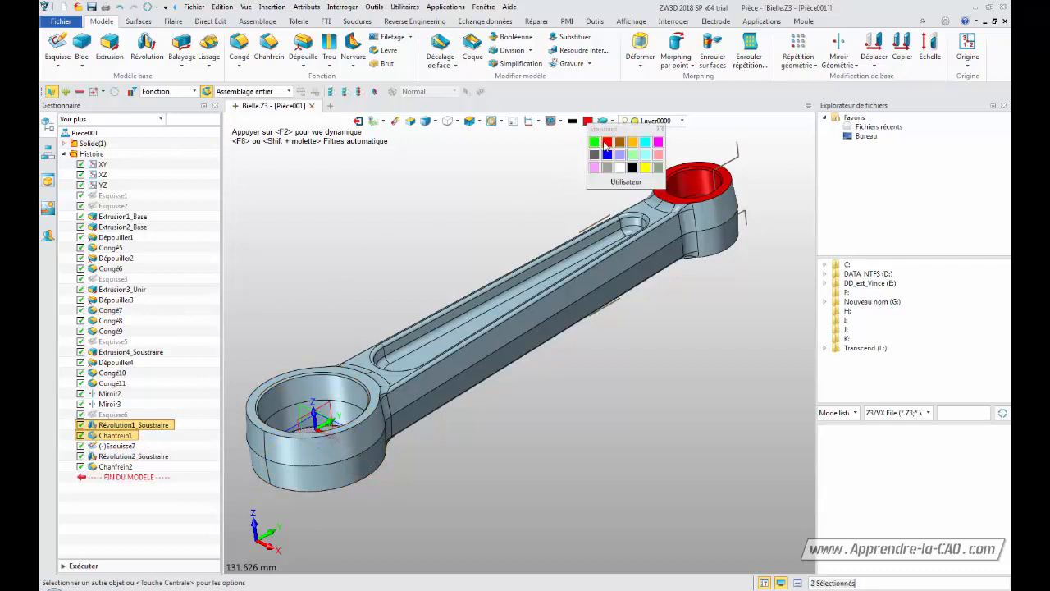
pyautogui.click(610, 145)
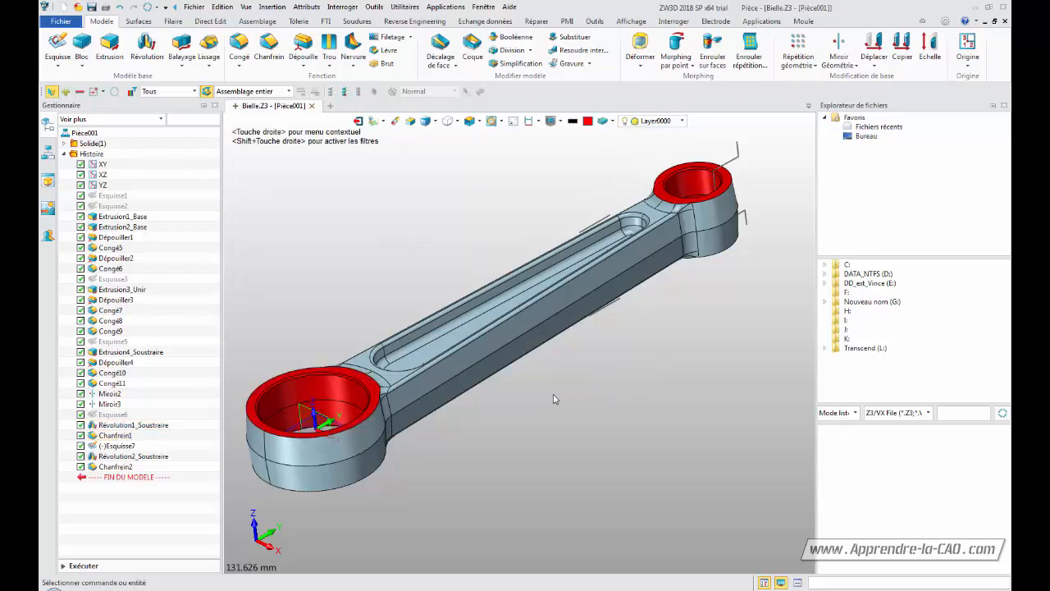
# Hide the sketch Esquisse7 from the history so it no longer shows in the model
pyautogui.moveTo(592, 421); pyautogui.dragTo(593, 415, button='right')
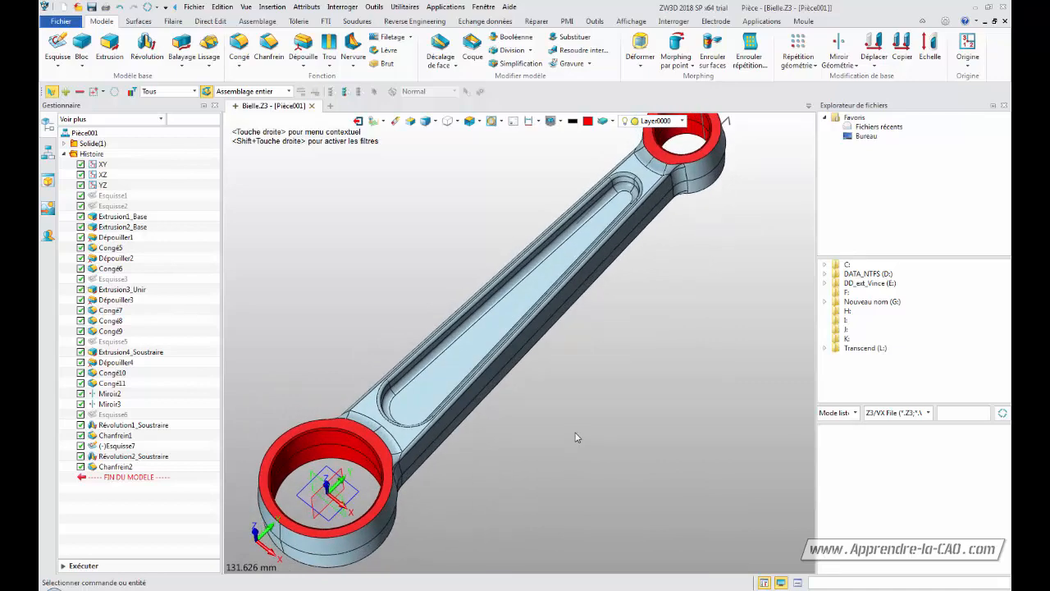
pyautogui.scroll(-5, 579, 435)
pyautogui.moveTo(586, 406); pyautogui.dragTo(565, 369, button='right')
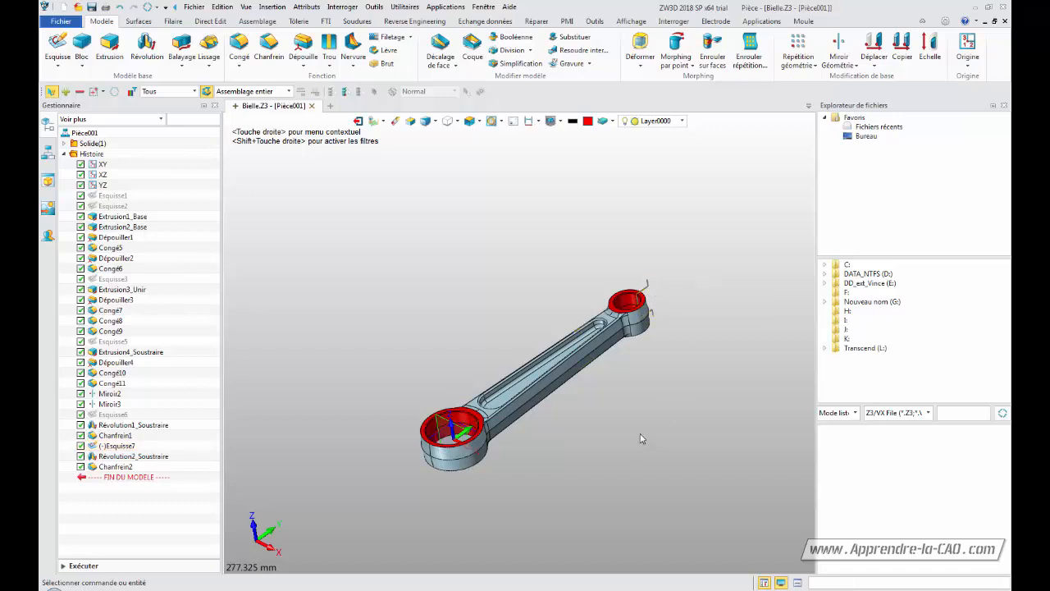
pyautogui.click(426, 432)
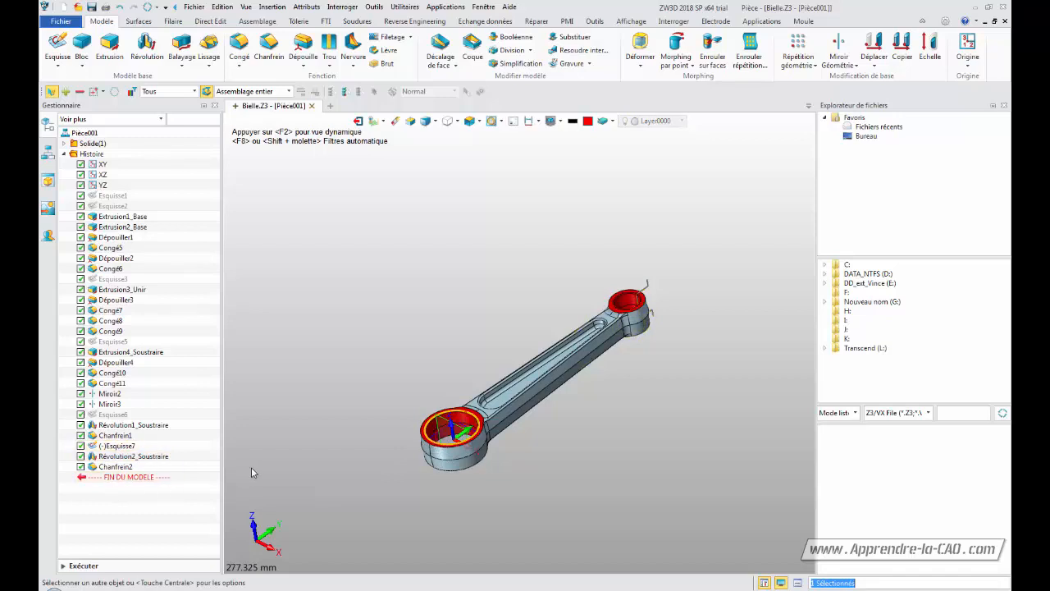
pyautogui.press('Escape')
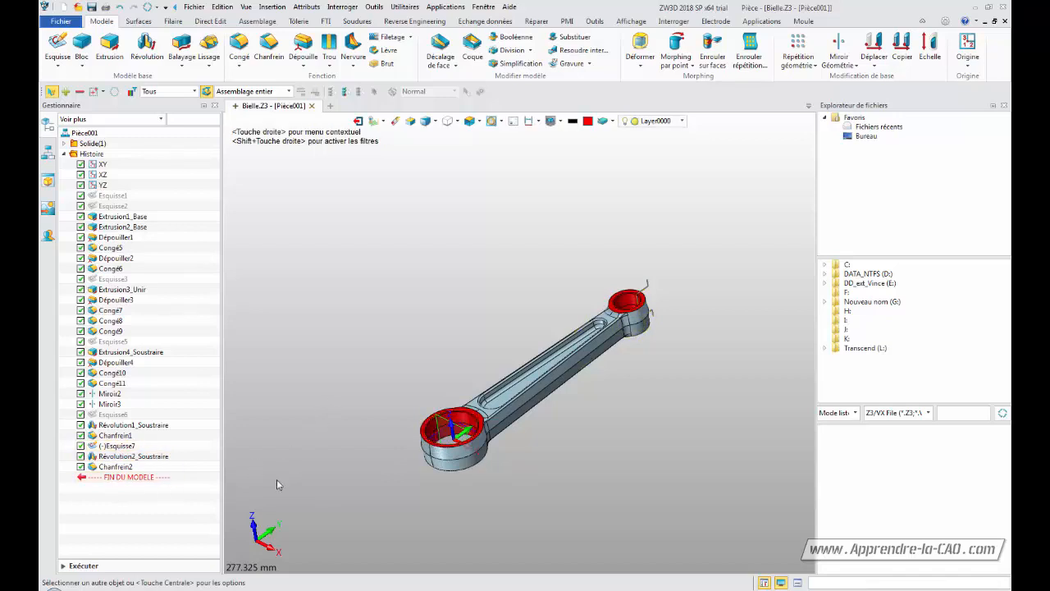
pyautogui.rightClick(126, 450)
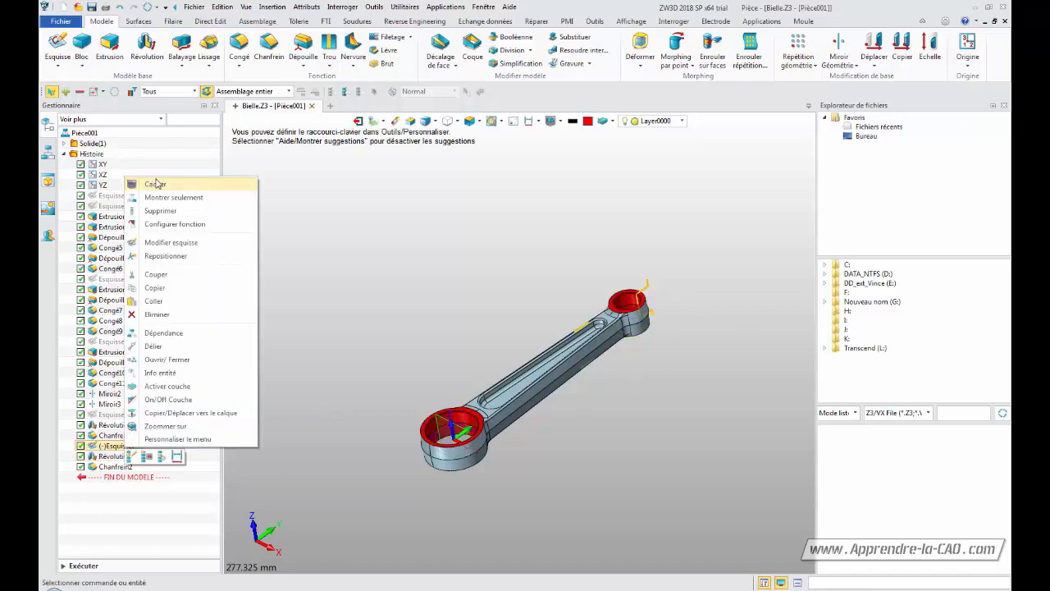
pyautogui.click(156, 183)
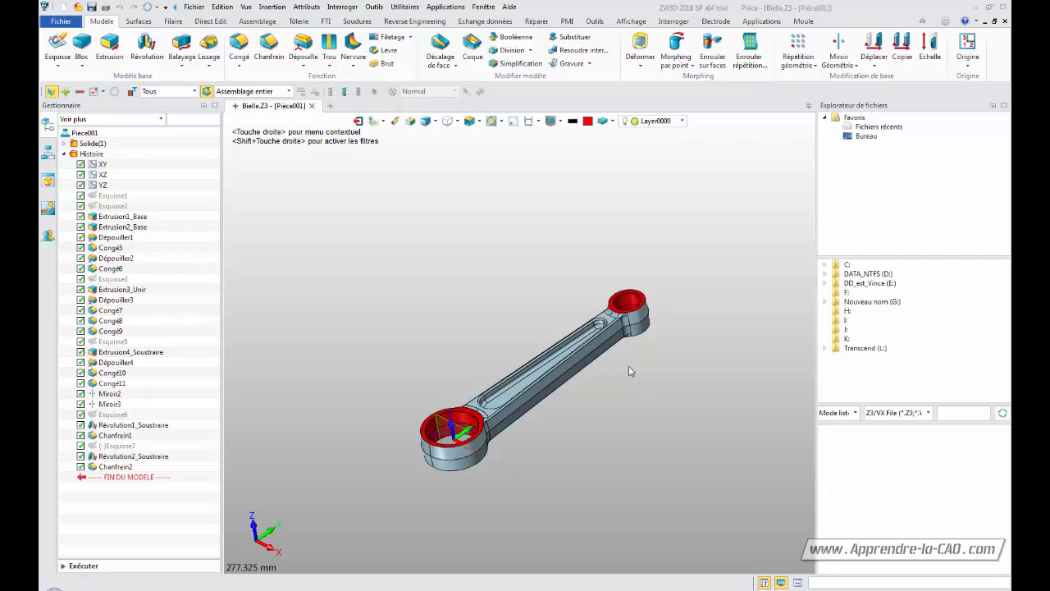
pyautogui.moveTo(607, 386)
pyautogui.mouseDown(button='middle')
pyautogui.moveTo(605, 452)
pyautogui.moveTo(606, 384)
pyautogui.moveTo(656, 291)
pyautogui.moveTo(563, 436)
pyautogui.moveTo(631, 386)
pyautogui.moveTo(629, 415)
pyautogui.moveTo(593, 448)
pyautogui.moveTo(609, 393)
pyautogui.moveTo(600, 399)
pyautogui.mouseUp(button='middle')
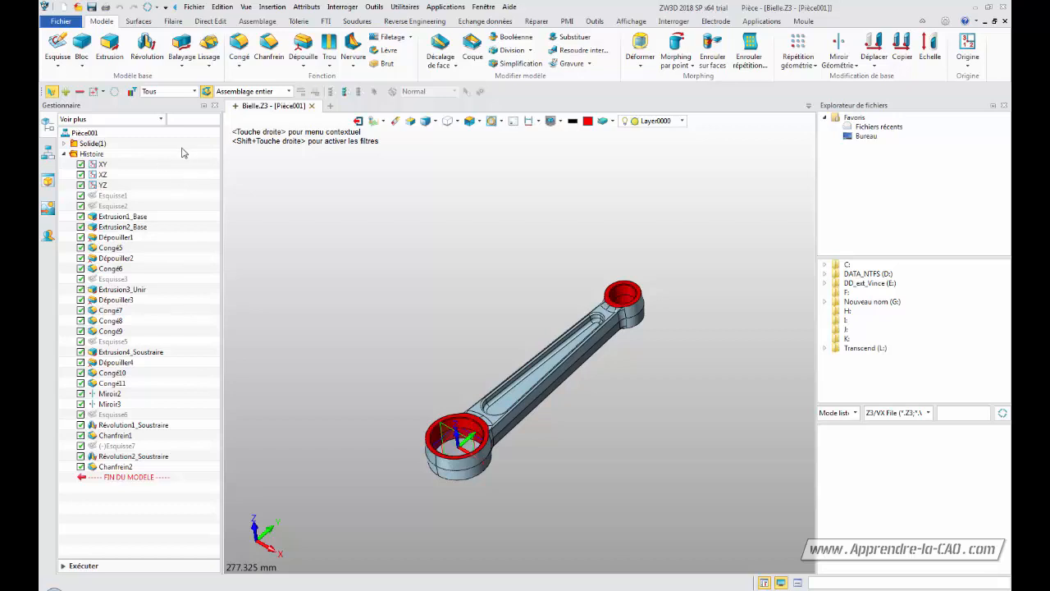
# Open the equation manager to review the linked expressions, then close it without changes
pyautogui.click(594, 20)
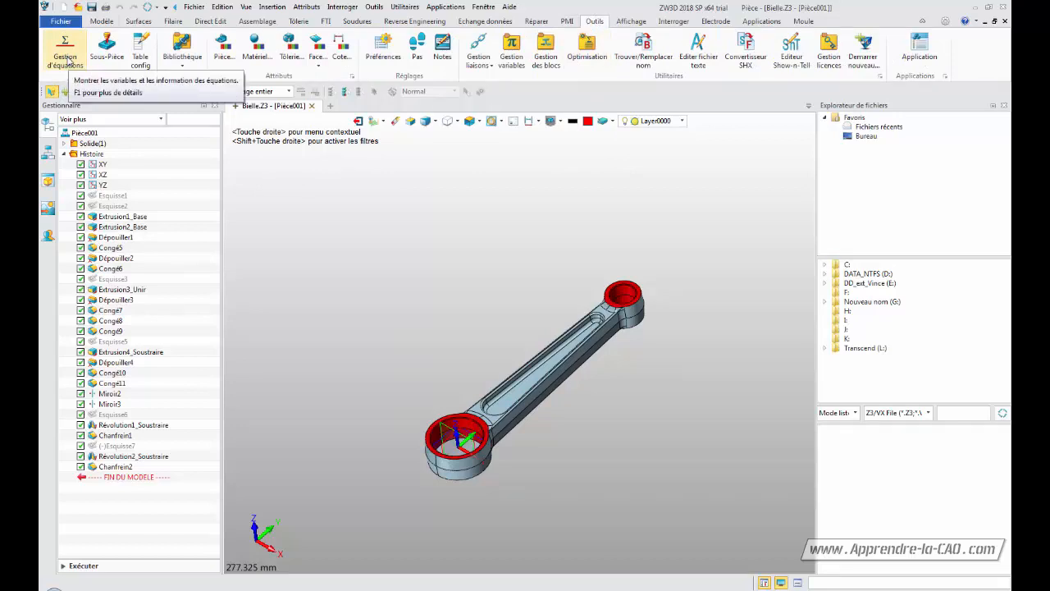
pyautogui.click(68, 63)
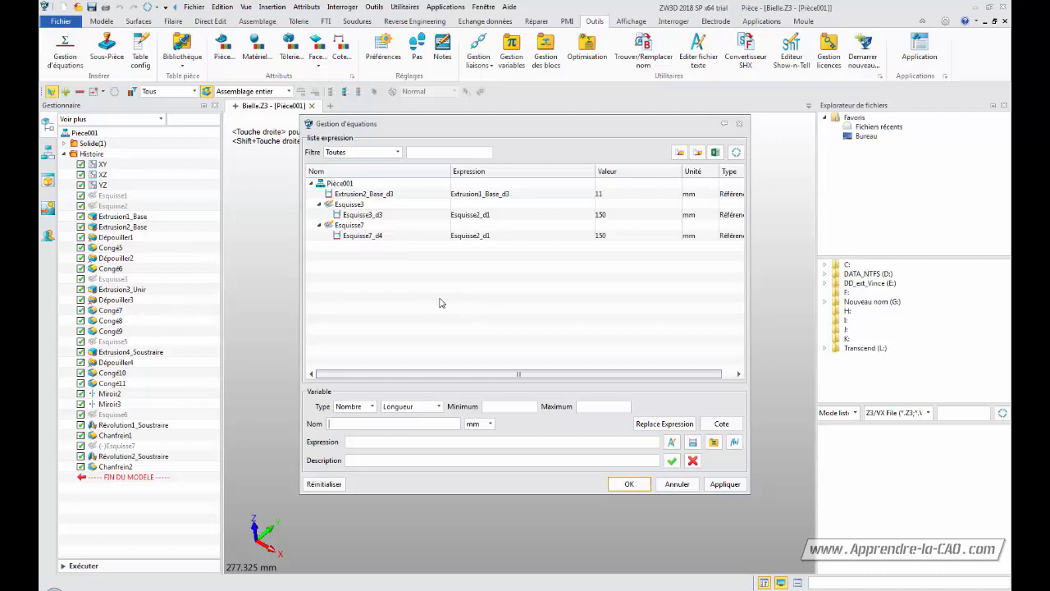
pyautogui.click(675, 482)
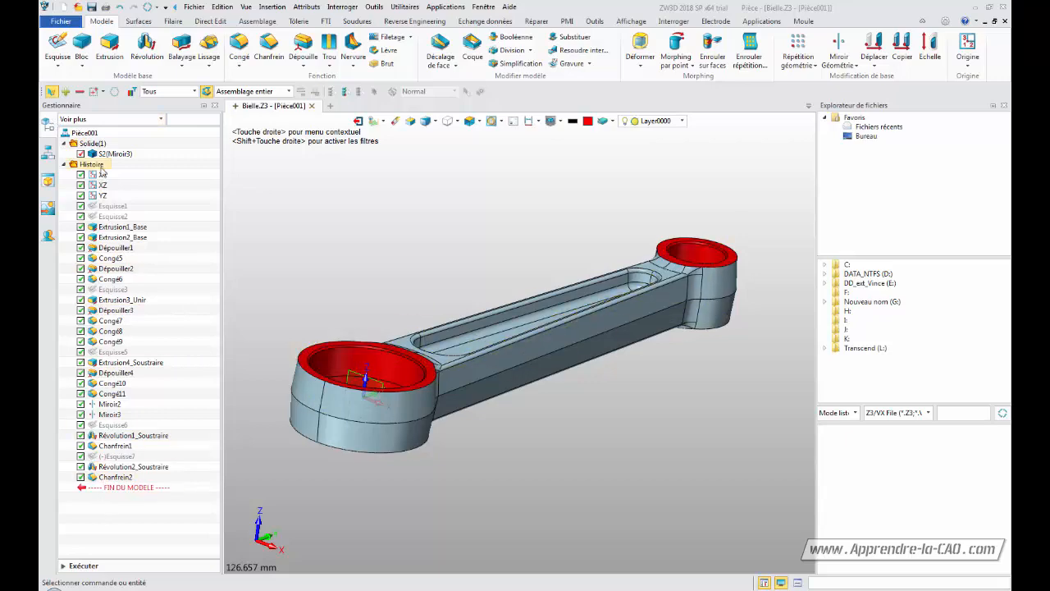
# Turn on the cast shadow display in the viewing attributes
pyautogui.click(48, 155)
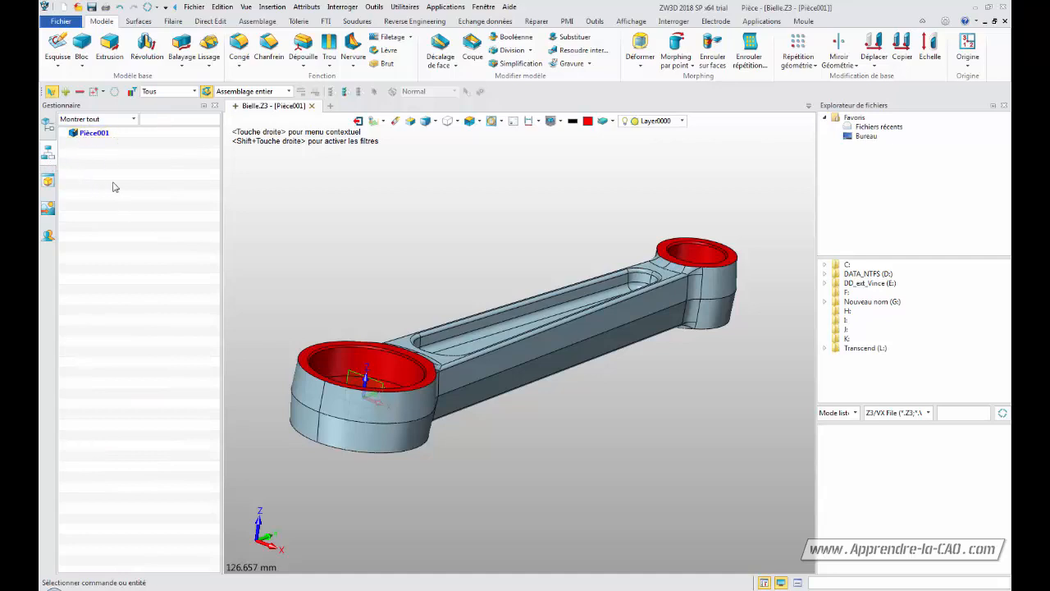
pyautogui.click(49, 181)
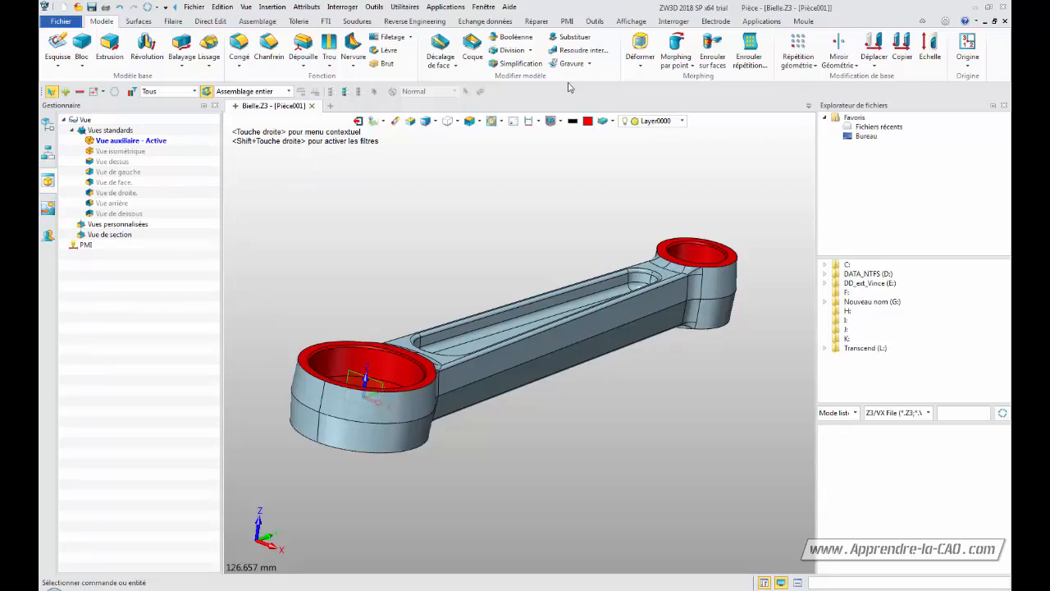
pyautogui.click(48, 211)
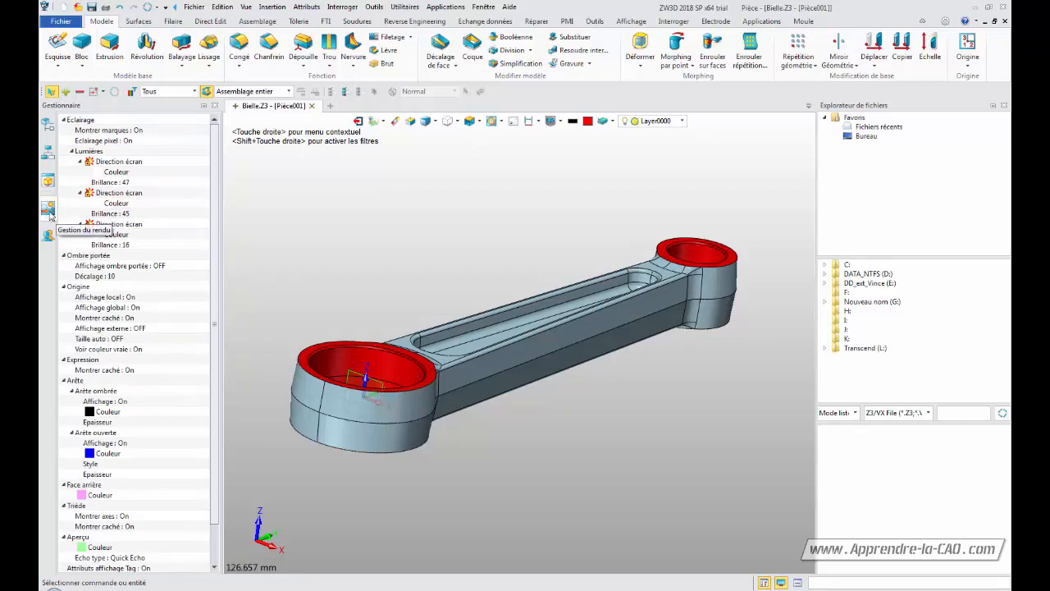
pyautogui.click(168, 269)
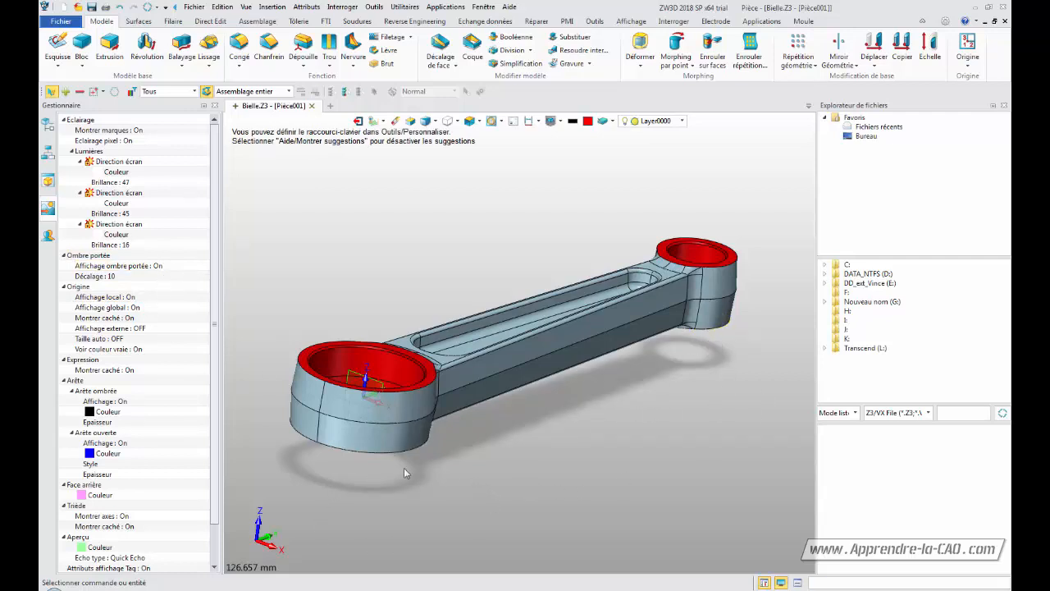
# Set the cast shadow offset to 6
pyautogui.doubleClick(111, 277)
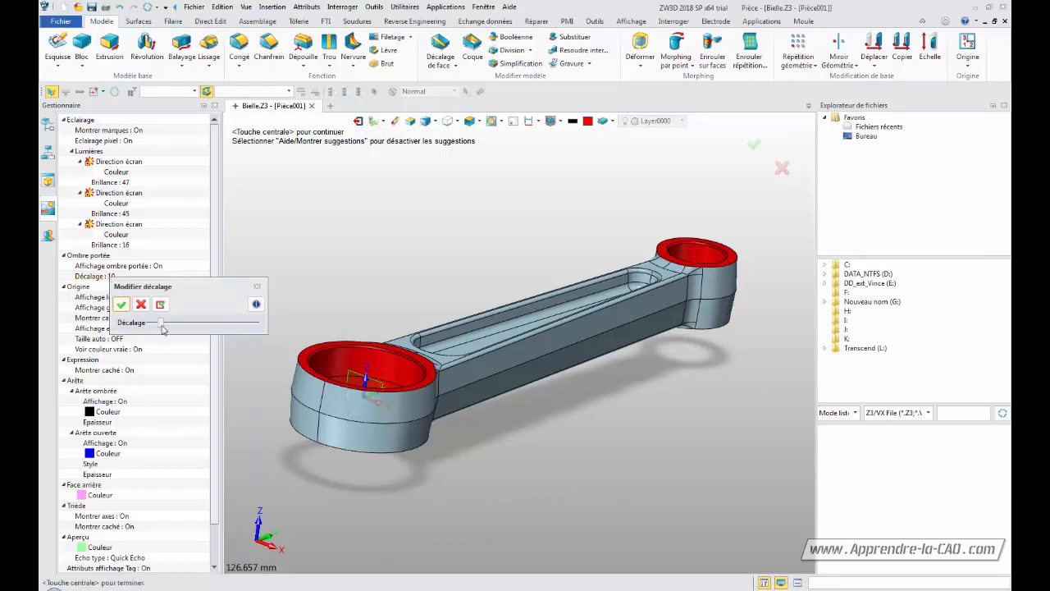
pyautogui.moveTo(163, 328)
pyautogui.mouseDown()
pyautogui.moveTo(184, 329)
pyautogui.moveTo(154, 329)
pyautogui.mouseUp()
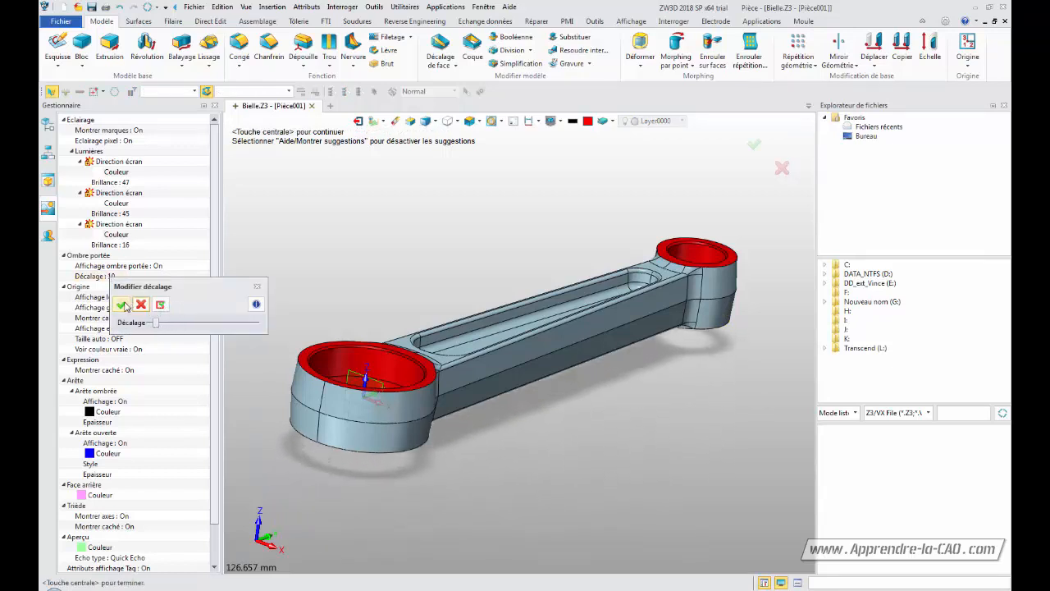
pyautogui.click(122, 305)
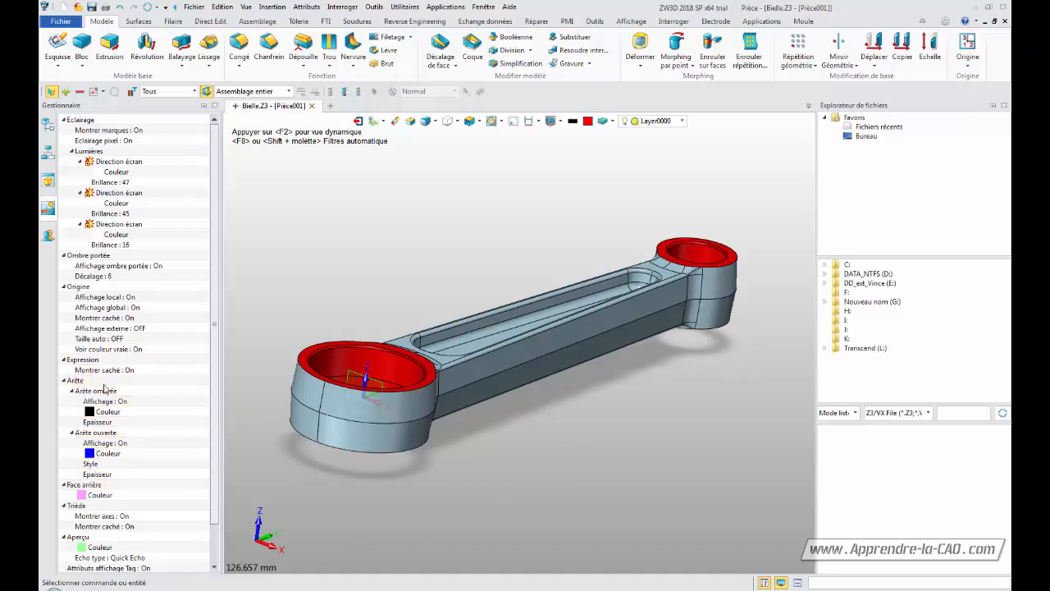
# Toggle the triad axes display off and back on
pyautogui.scroll(-1, 213, 281)
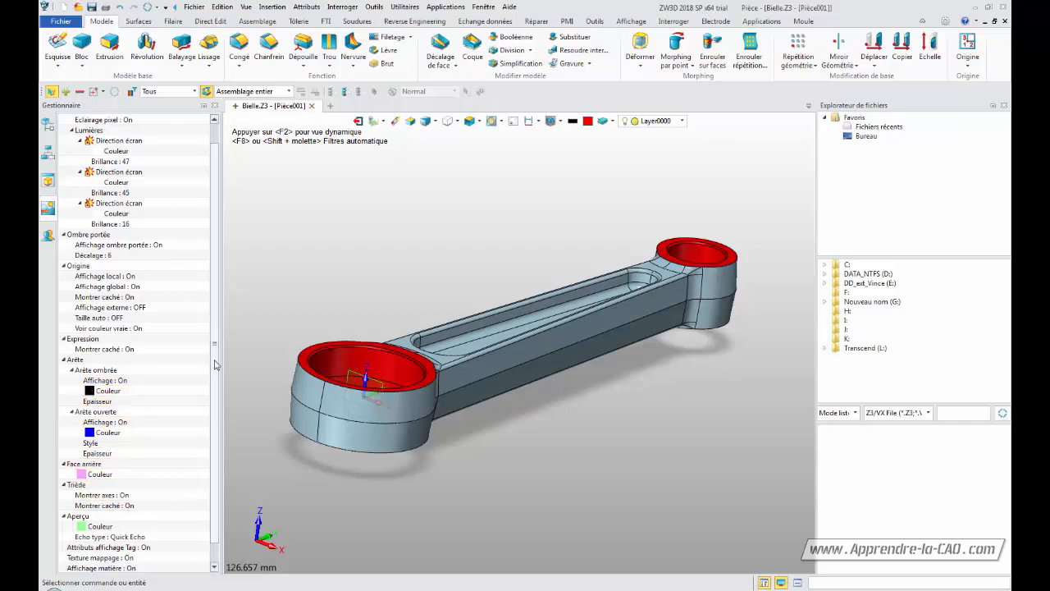
pyautogui.scroll(-1, 219, 349)
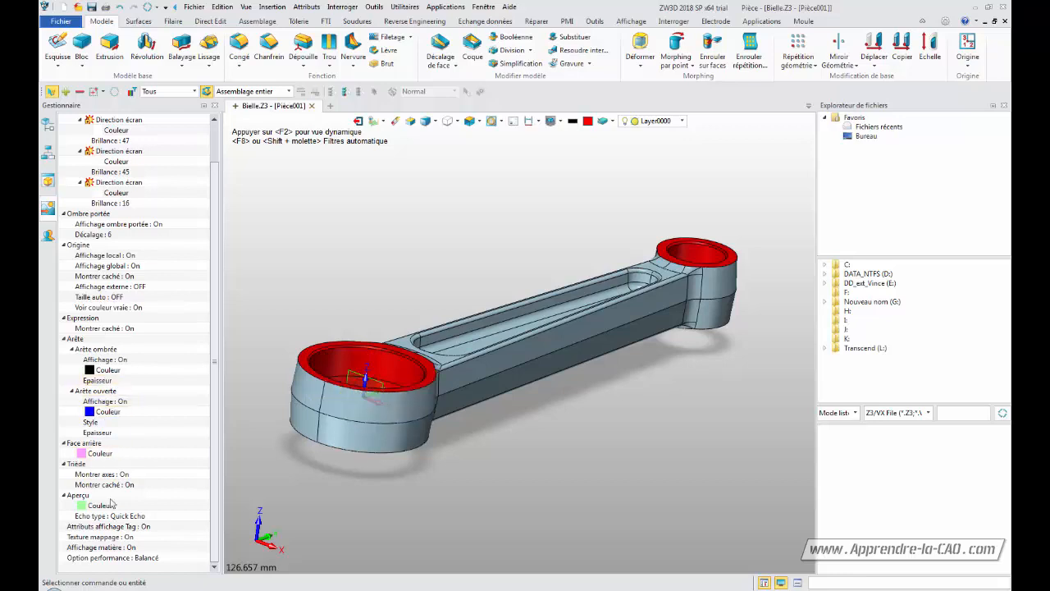
pyautogui.click(127, 477)
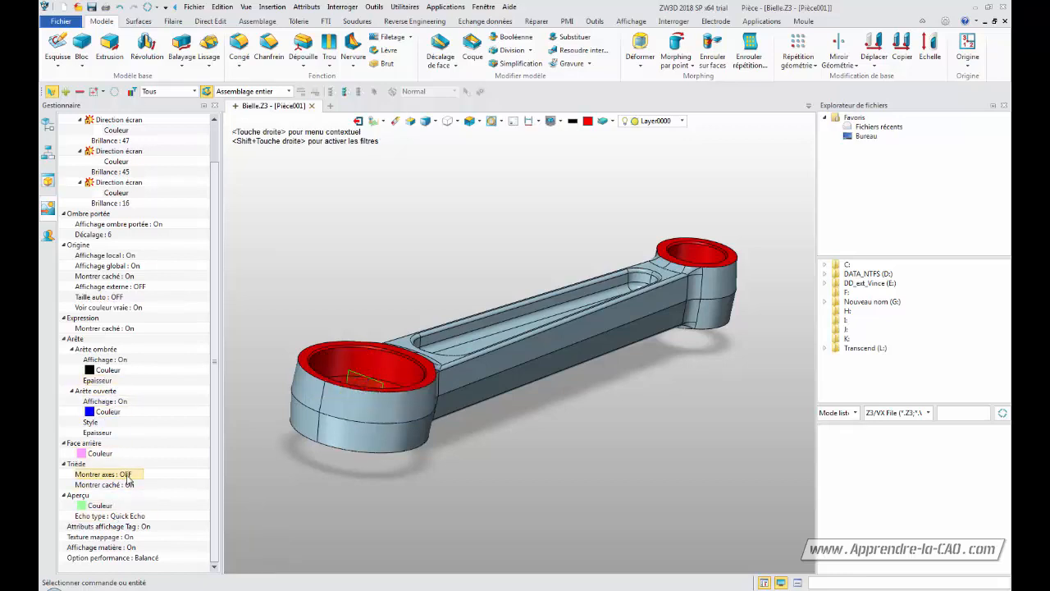
pyautogui.click(128, 478)
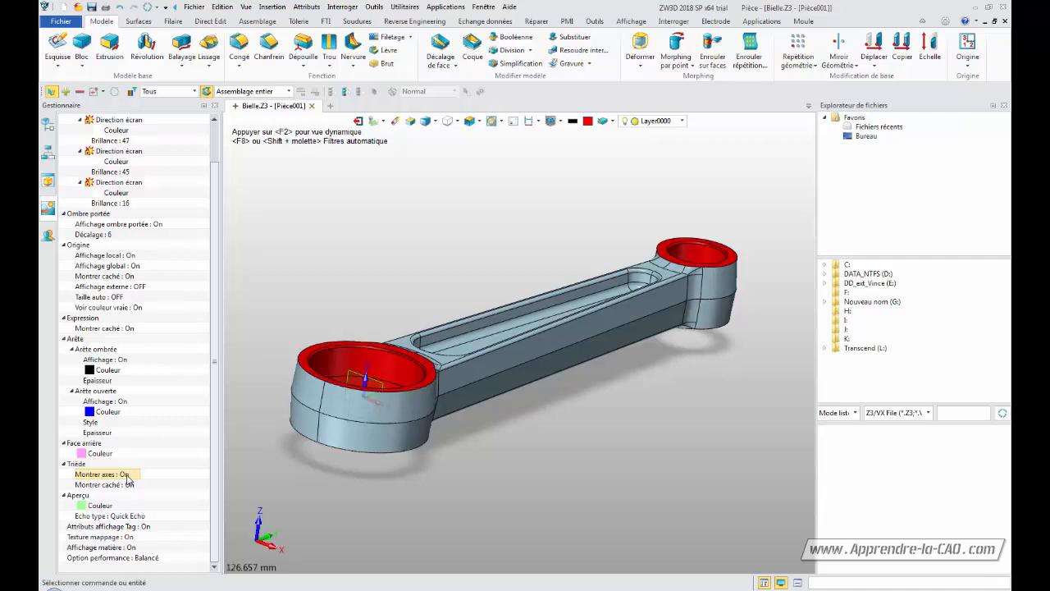